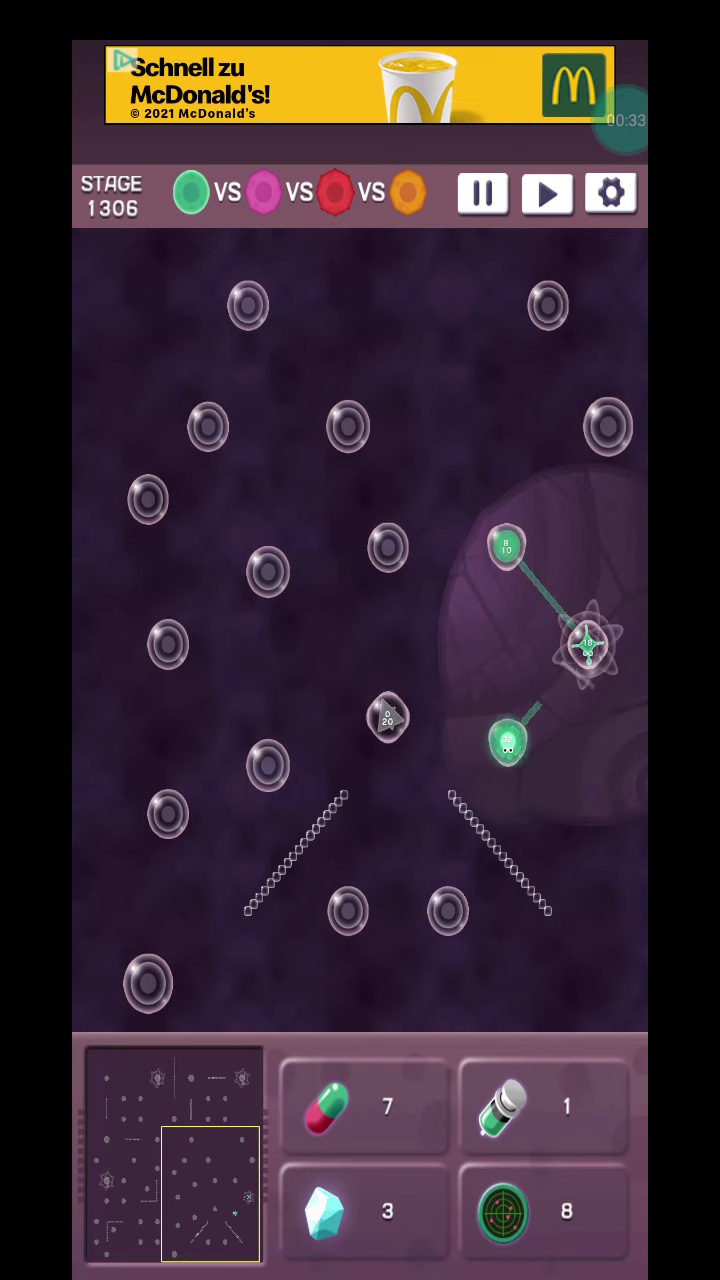
# Step: Cut and re-route green links, then attack the grey 0/50 upper-right cell from two cells
pyautogui.moveTo(520, 668); pyautogui.dragTo(576, 716)
pyautogui.moveTo(525, 615); pyautogui.dragTo(570, 575)
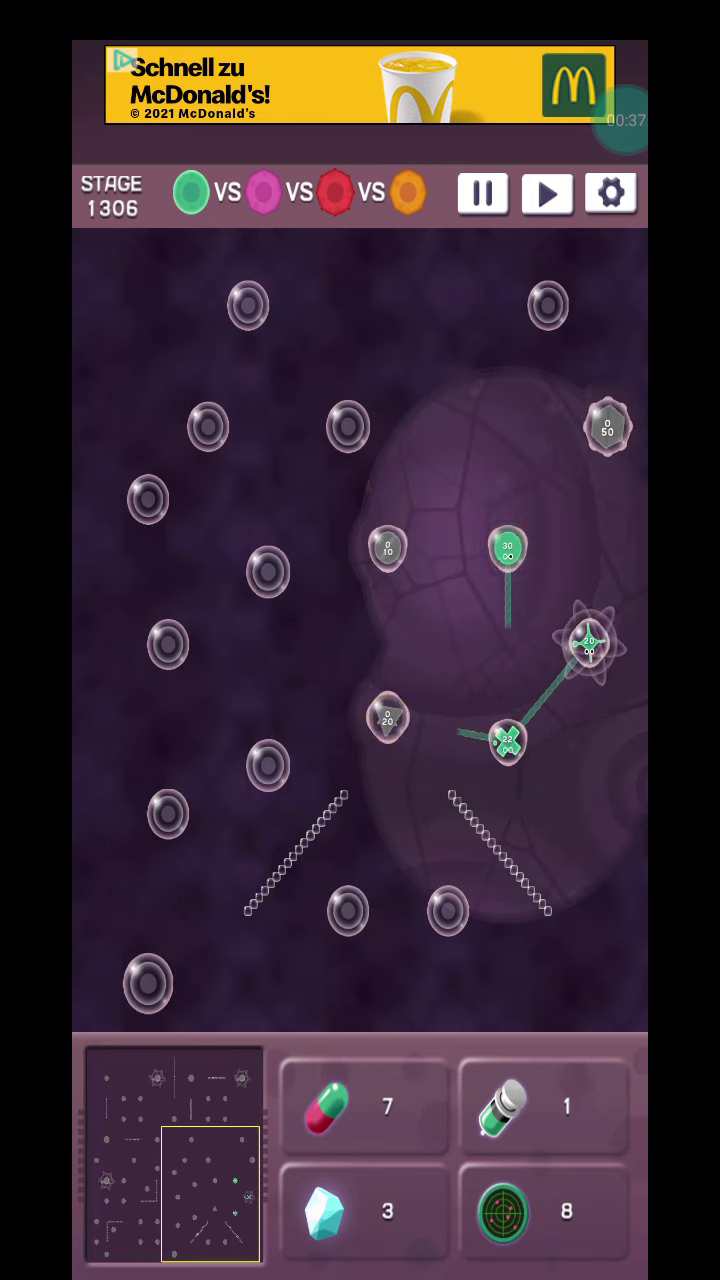
pyautogui.moveTo(507, 548); pyautogui.dragTo(607, 427)
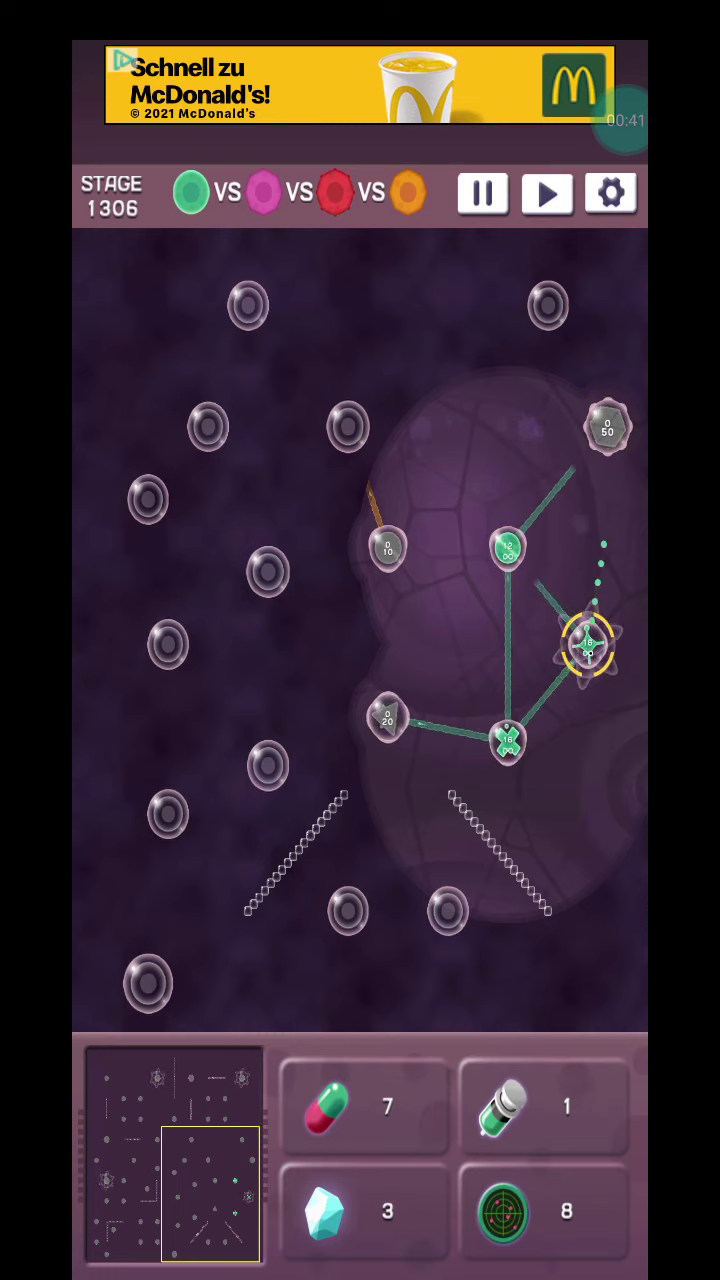
pyautogui.moveTo(603, 545); pyautogui.dragTo(607, 427)
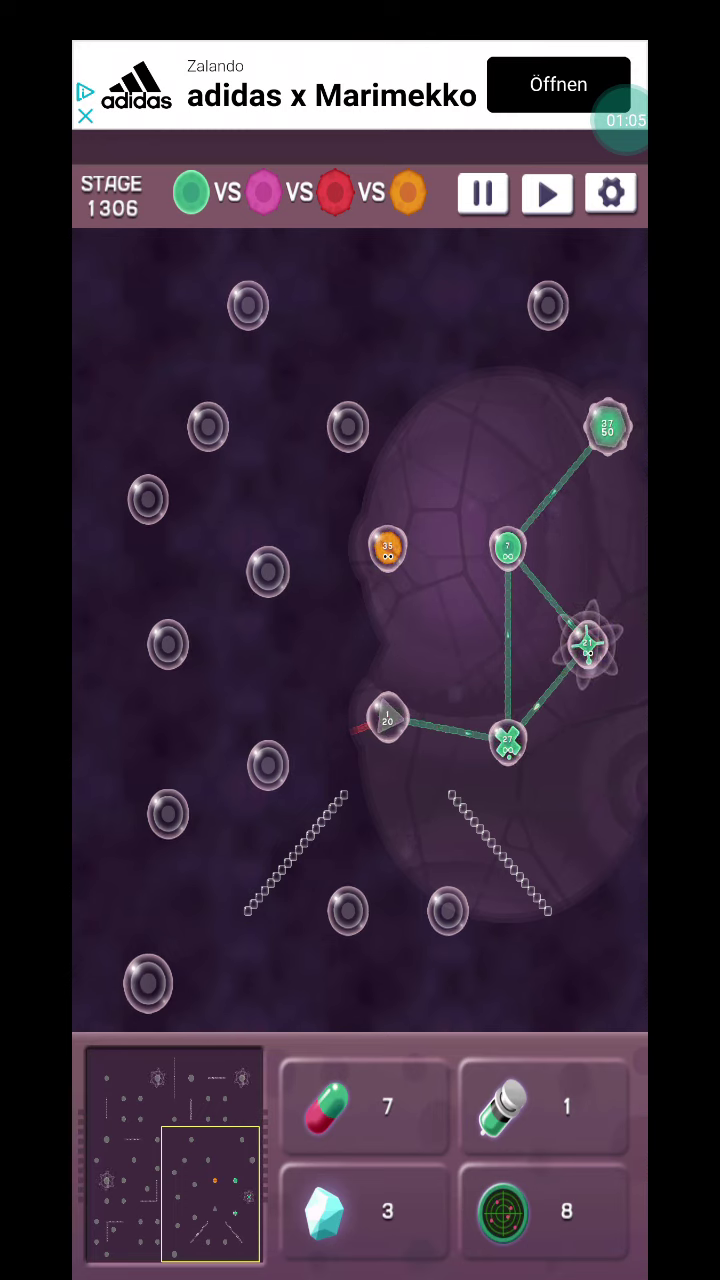
# Step: Link the 37/50 cell to the hub, attack cell 31, and strike the large red top cell
pyautogui.moveTo(607, 428); pyautogui.dragTo(588, 645)
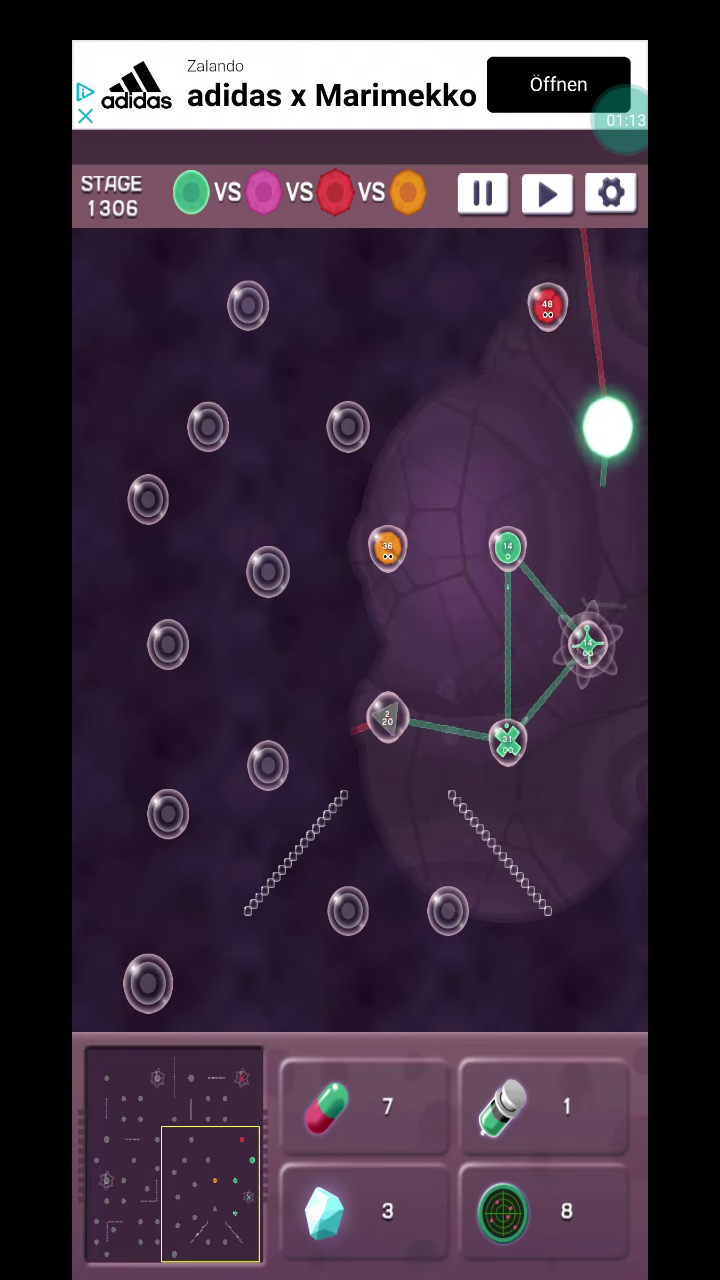
pyautogui.moveTo(607, 428); pyautogui.dragTo(506, 740)
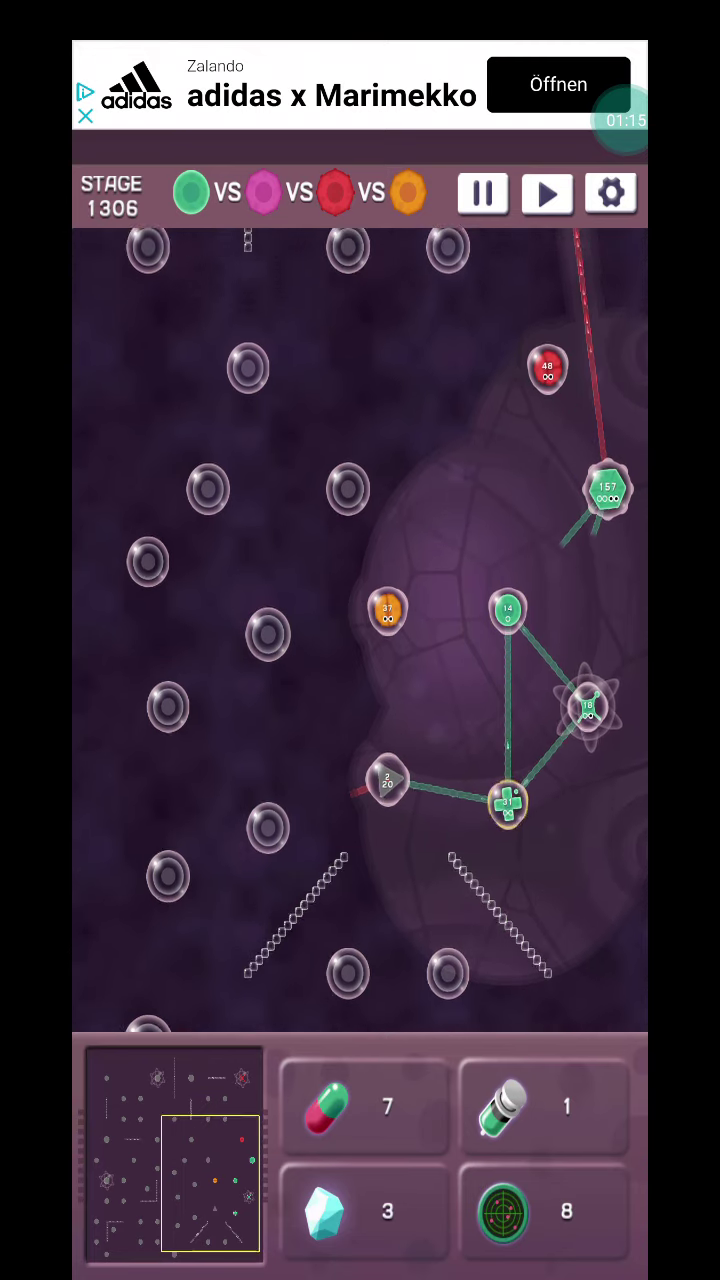
pyautogui.moveTo(400, 400)
pyautogui.mouseDown()
pyautogui.moveTo(400, 837)
pyautogui.moveTo(400, 585)
pyautogui.mouseUp()
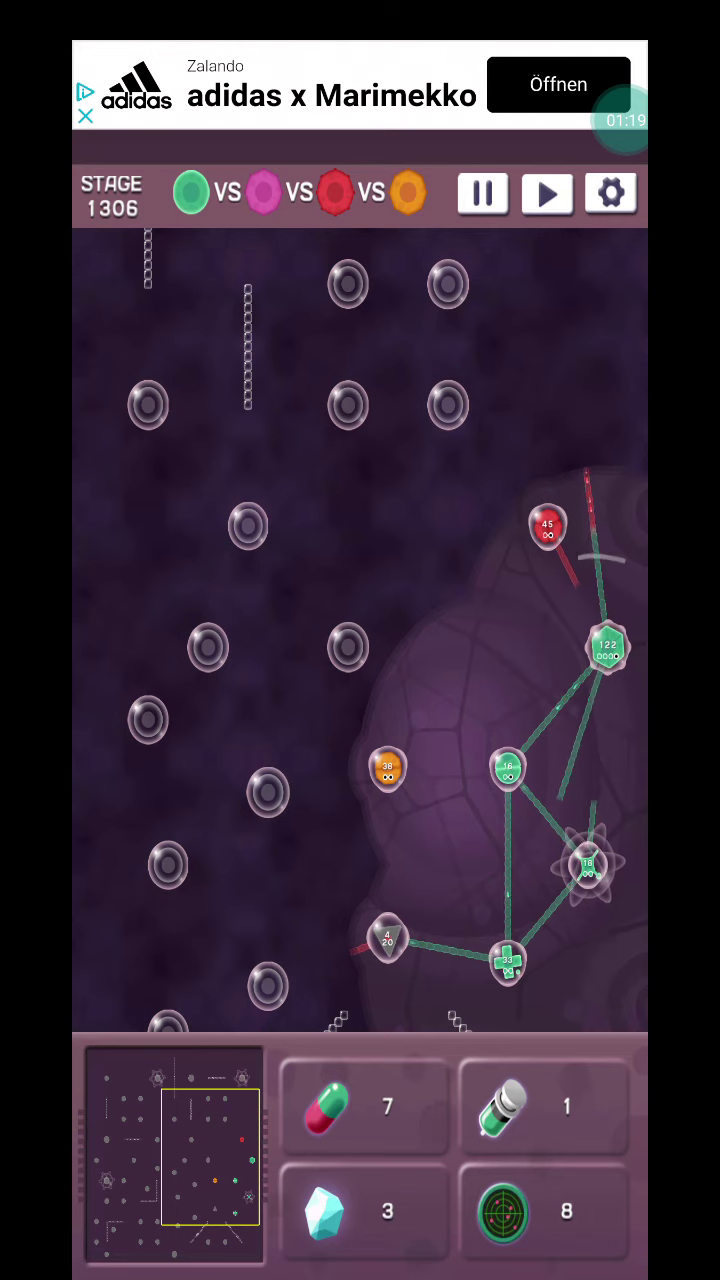
pyautogui.moveTo(607, 645); pyautogui.dragTo(547, 260)
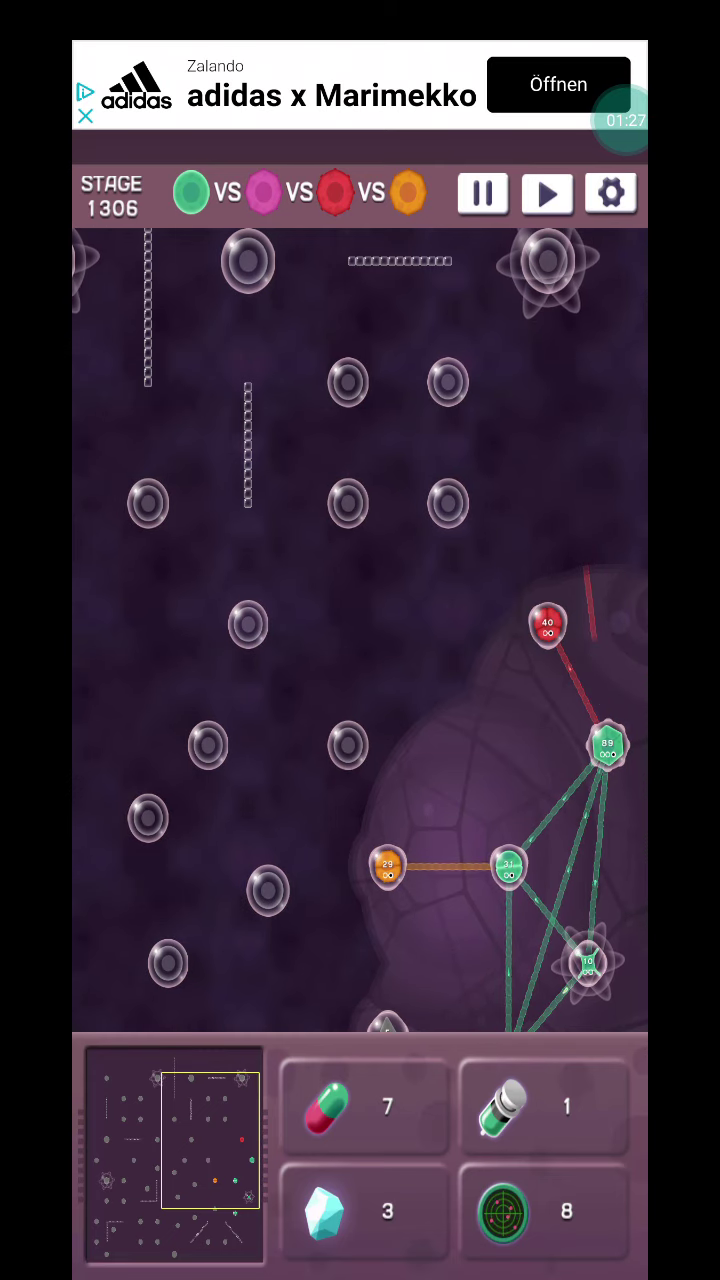
pyautogui.moveTo(584, 505); pyautogui.dragTo(584, 480)
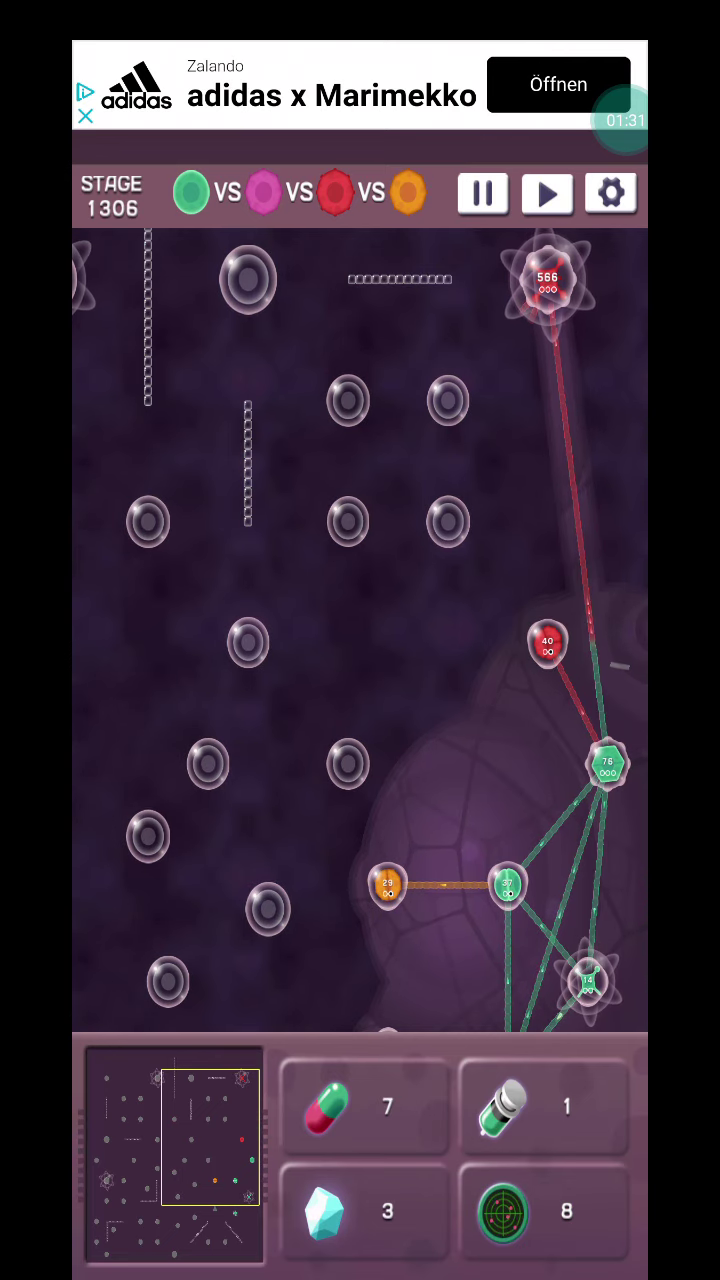
pyautogui.moveTo(607, 765); pyautogui.dragTo(548, 280)
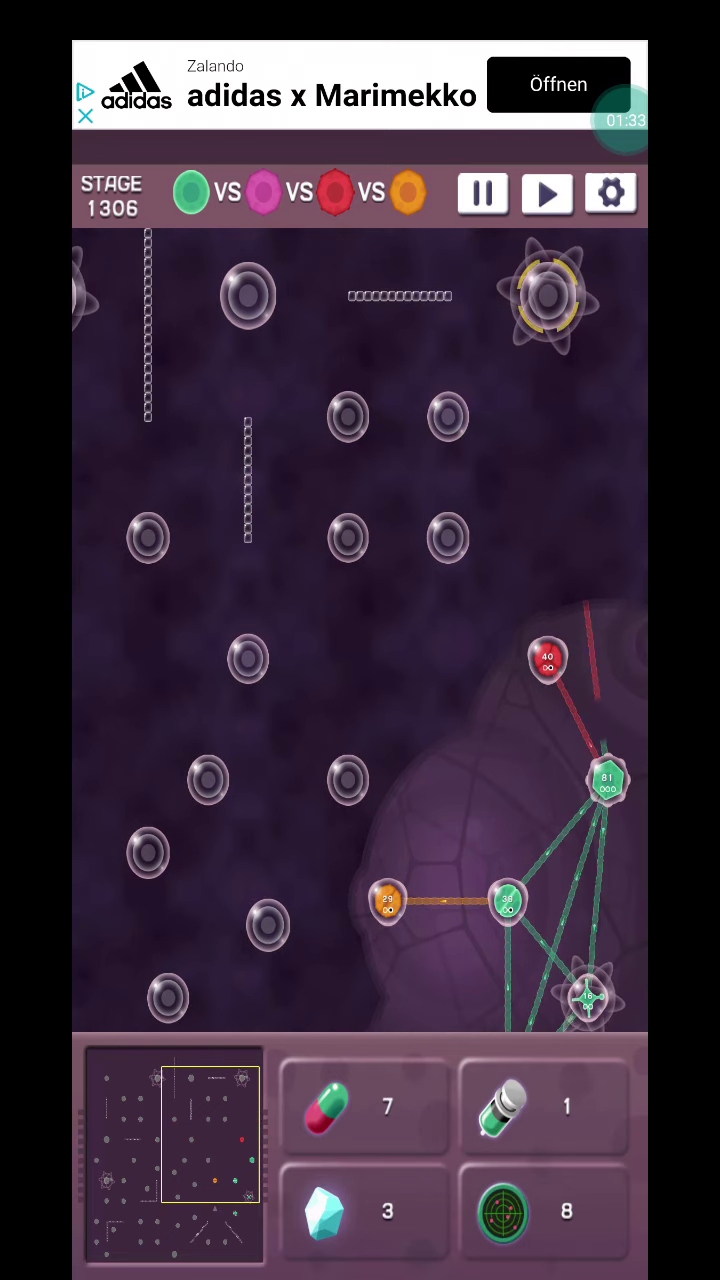
pyautogui.moveTo(300, 750); pyautogui.dragTo(300, 458)
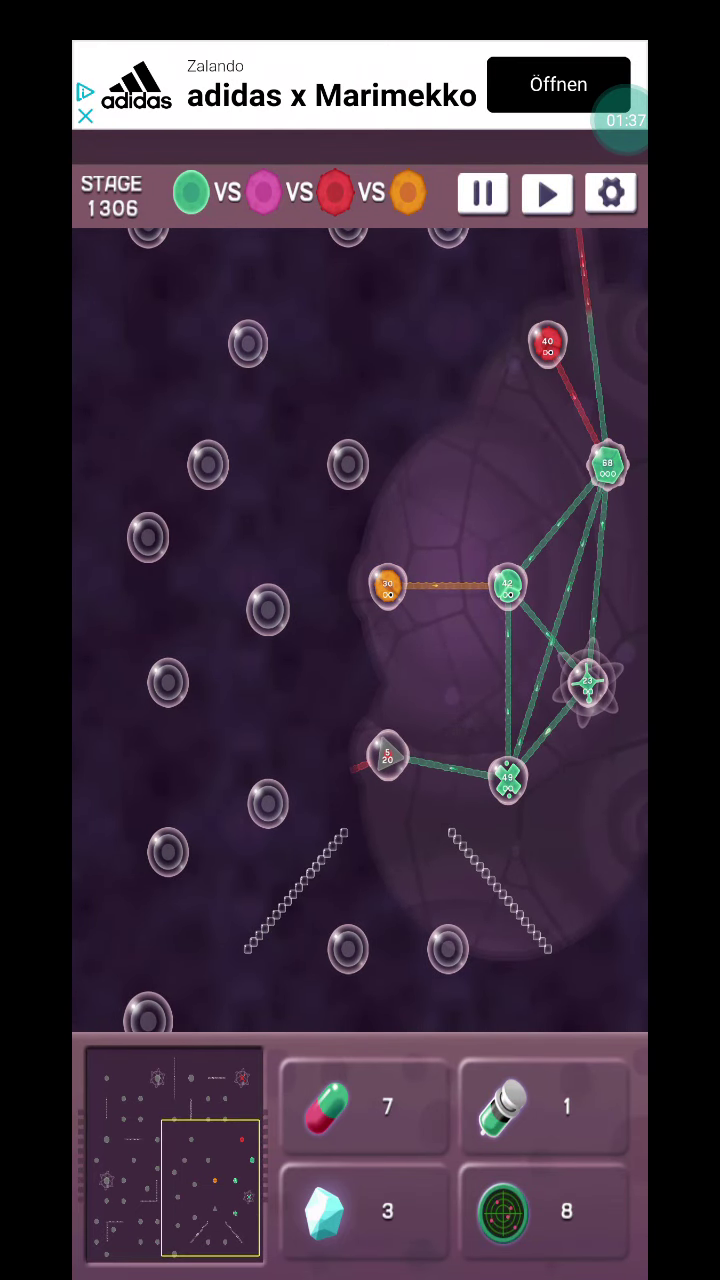
# Step: Send green 42 toward the grey triangle cell and link green 74 to the spiky hub
pyautogui.moveTo(507, 585); pyautogui.dragTo(388, 755)
pyautogui.moveTo(300, 450); pyautogui.dragTo(300, 662)
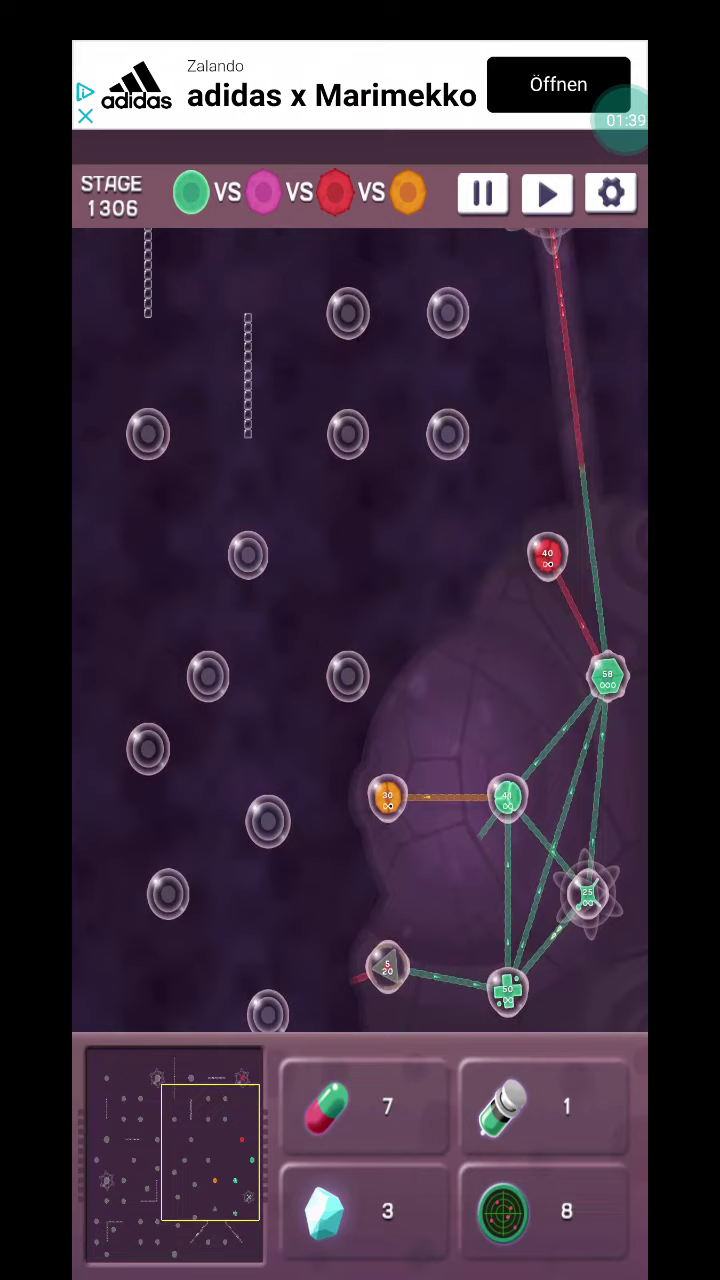
pyautogui.moveTo(300, 500); pyautogui.dragTo(300, 700)
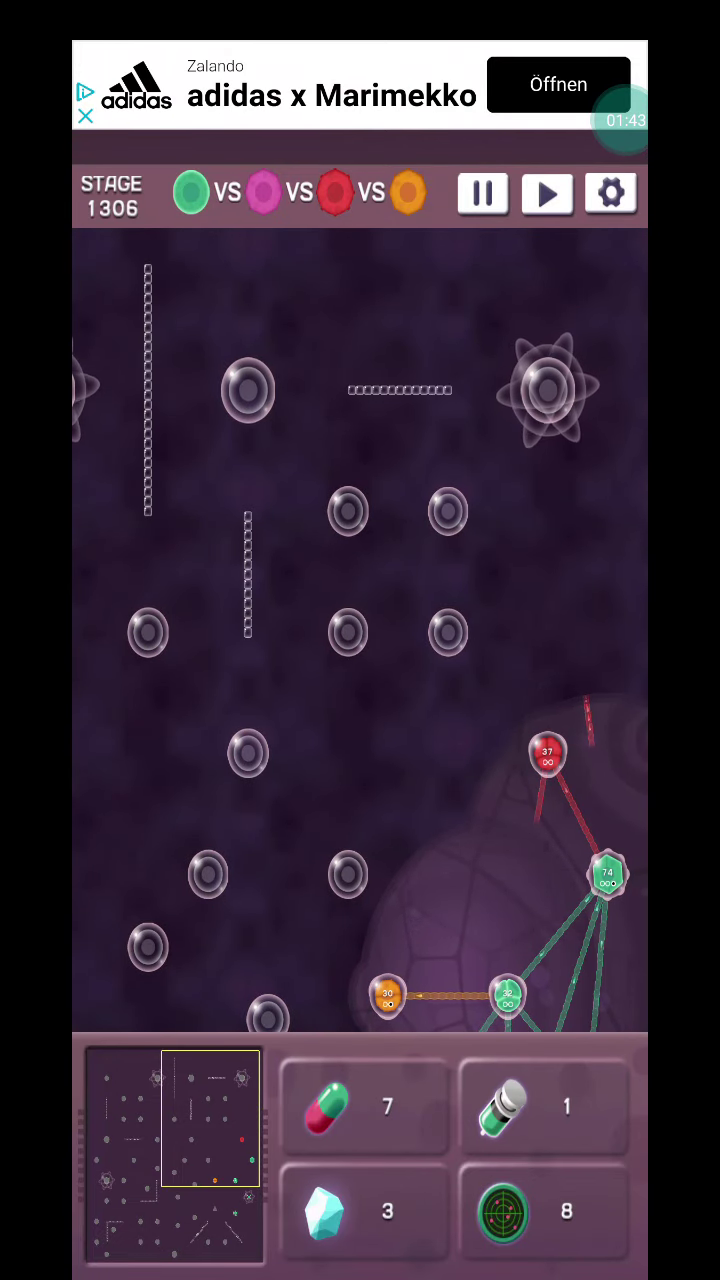
pyautogui.moveTo(607, 875); pyautogui.dragTo(548, 390)
pyautogui.moveTo(300, 800); pyautogui.dragTo(300, 432)
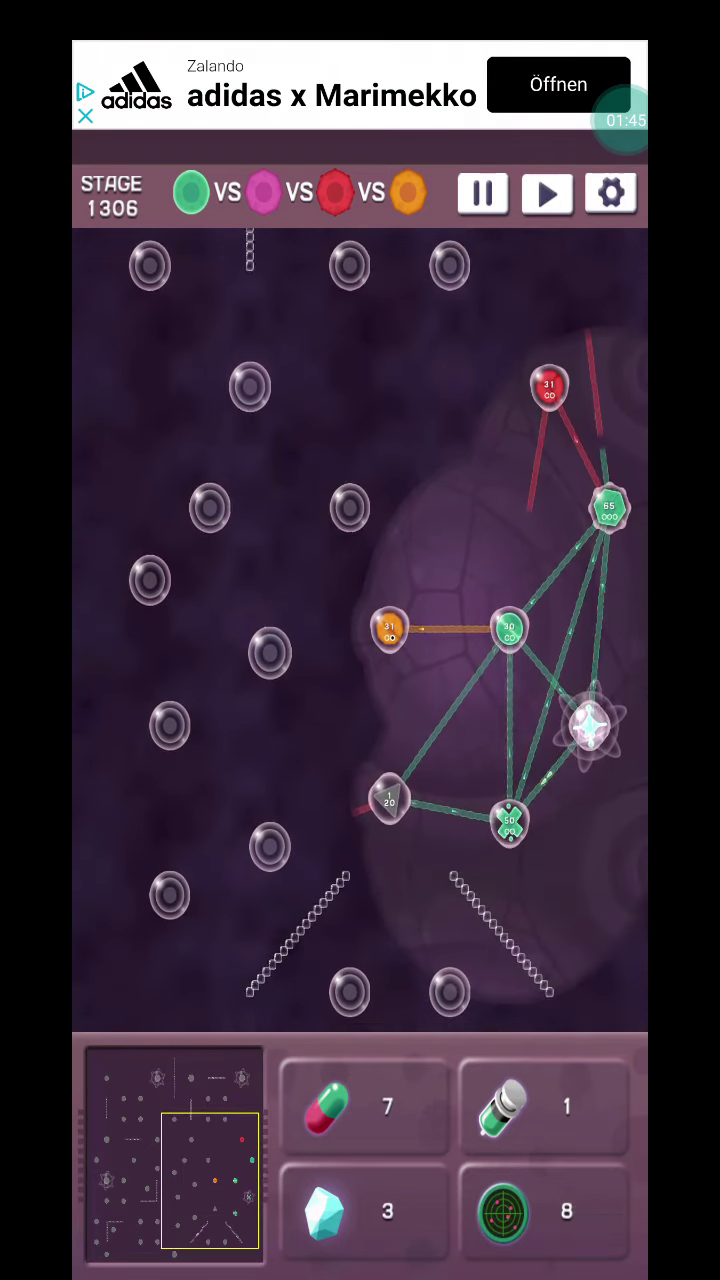
pyautogui.moveTo(300, 700); pyautogui.dragTo(300, 620)
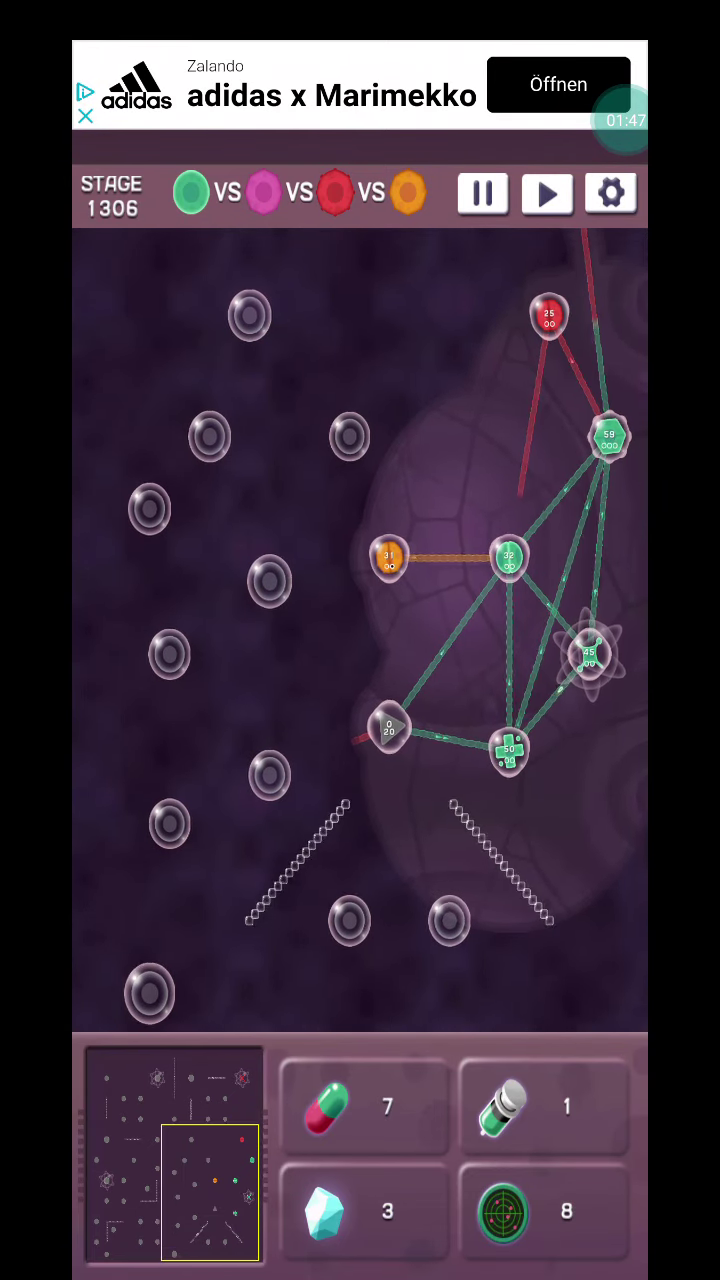
pyautogui.moveTo(300, 500); pyautogui.dragTo(300, 707)
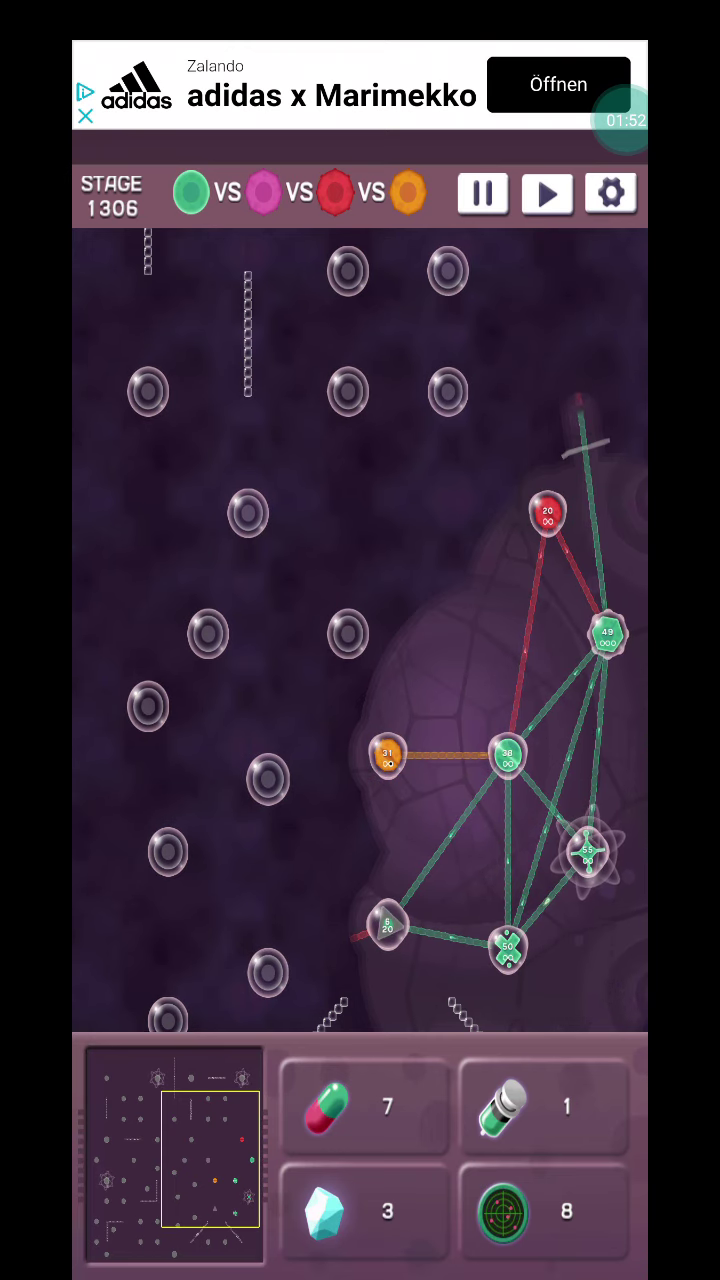
# Step: Cut the link into the triangle cell and send the 61 cell's tentacle downward
pyautogui.moveTo(488, 742); pyautogui.dragTo(487, 812)
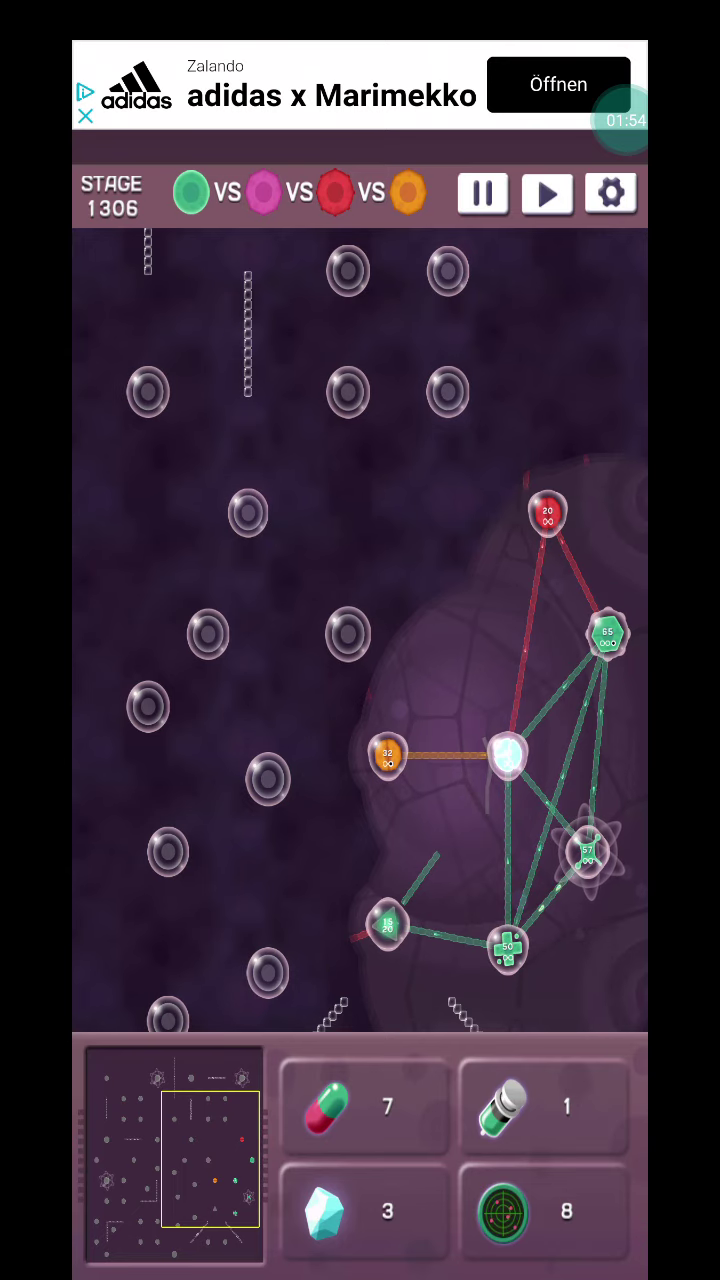
pyautogui.moveTo(300, 700); pyautogui.dragTo(300, 688)
pyautogui.moveTo(387, 910); pyautogui.dragTo(449, 971)
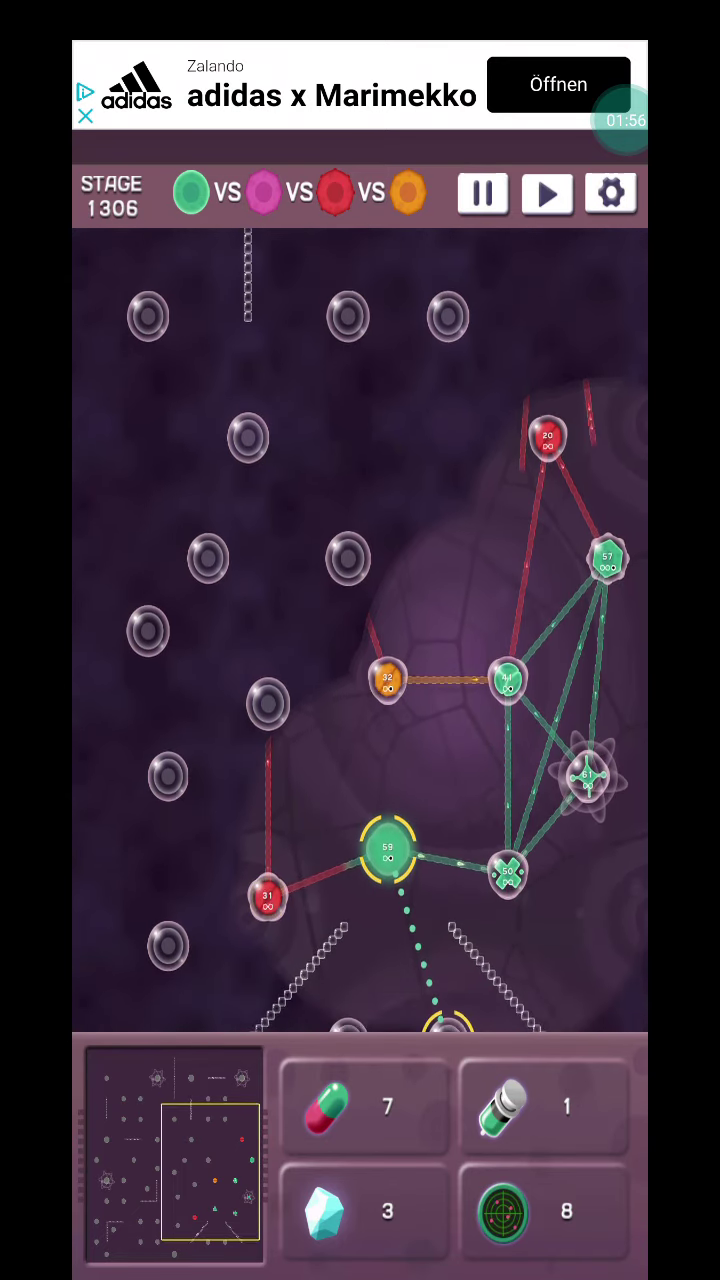
pyautogui.moveTo(300, 500); pyautogui.dragTo(300, 663)
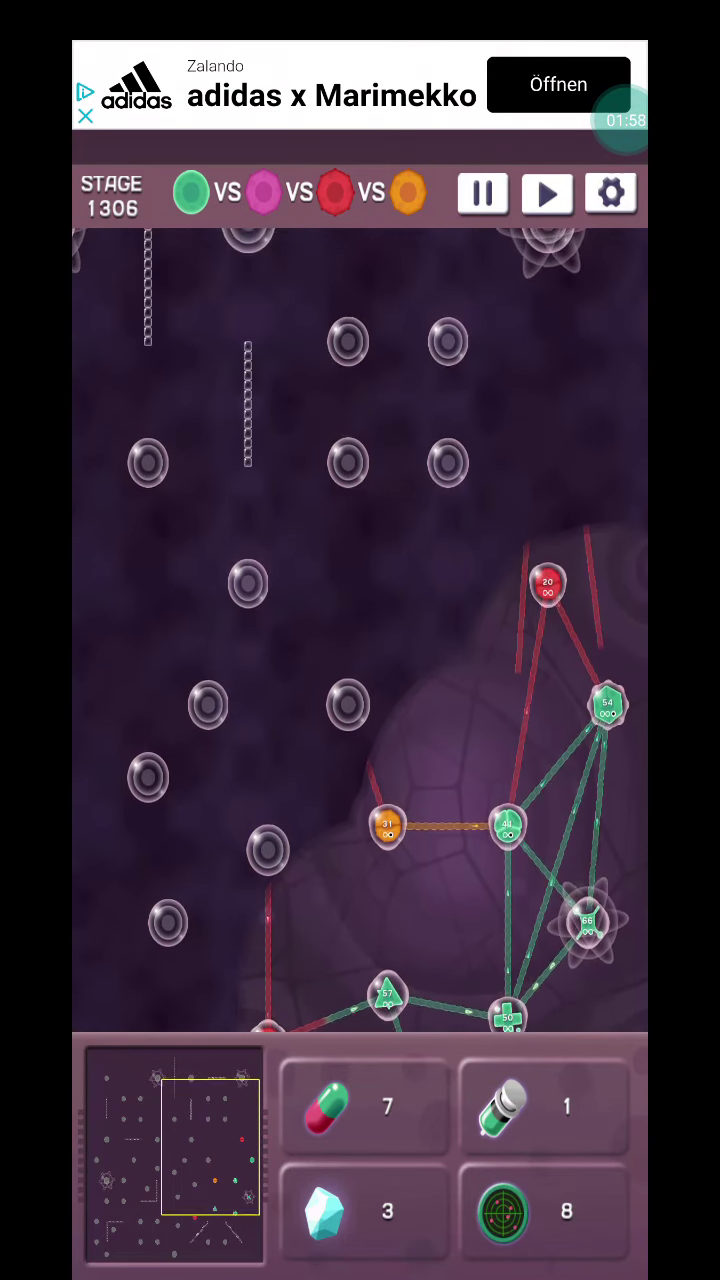
pyautogui.moveTo(607, 650); pyautogui.dragTo(548, 255)
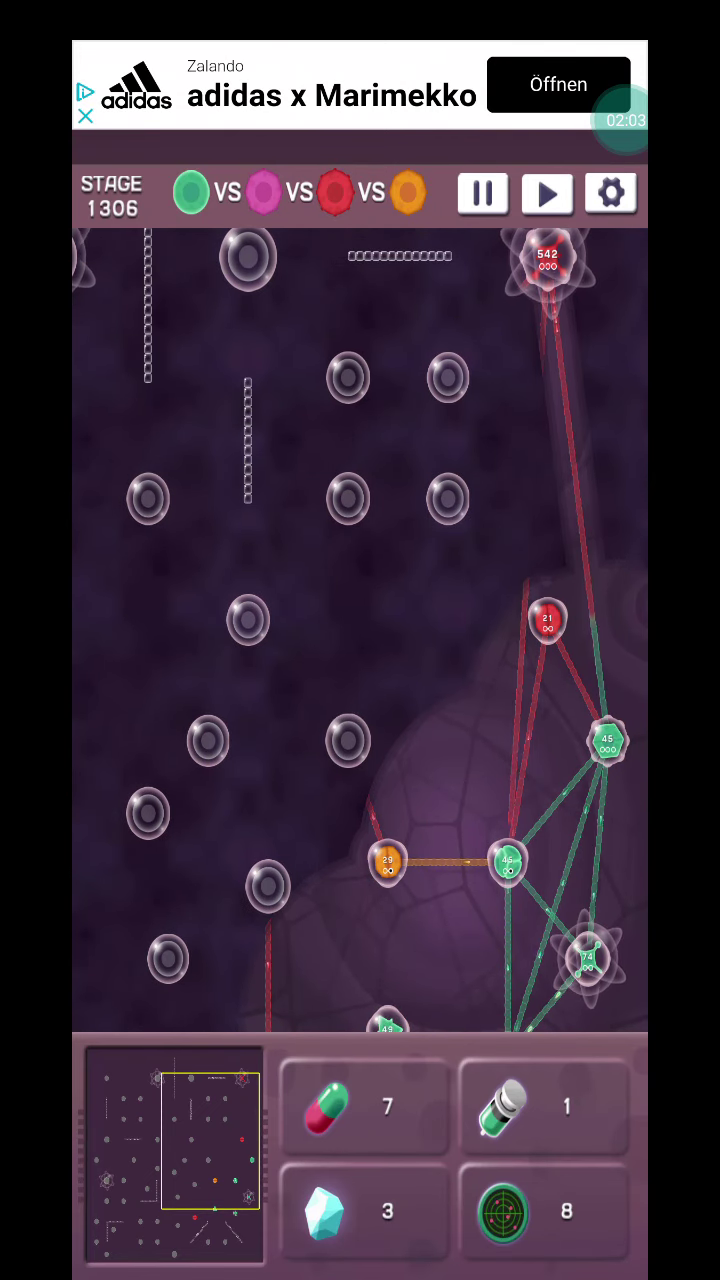
# Step: Pull units back into the bottom green cell and attack the neutral 0/10 cell beside it
pyautogui.click(507, 862)
pyautogui.click(547, 618)
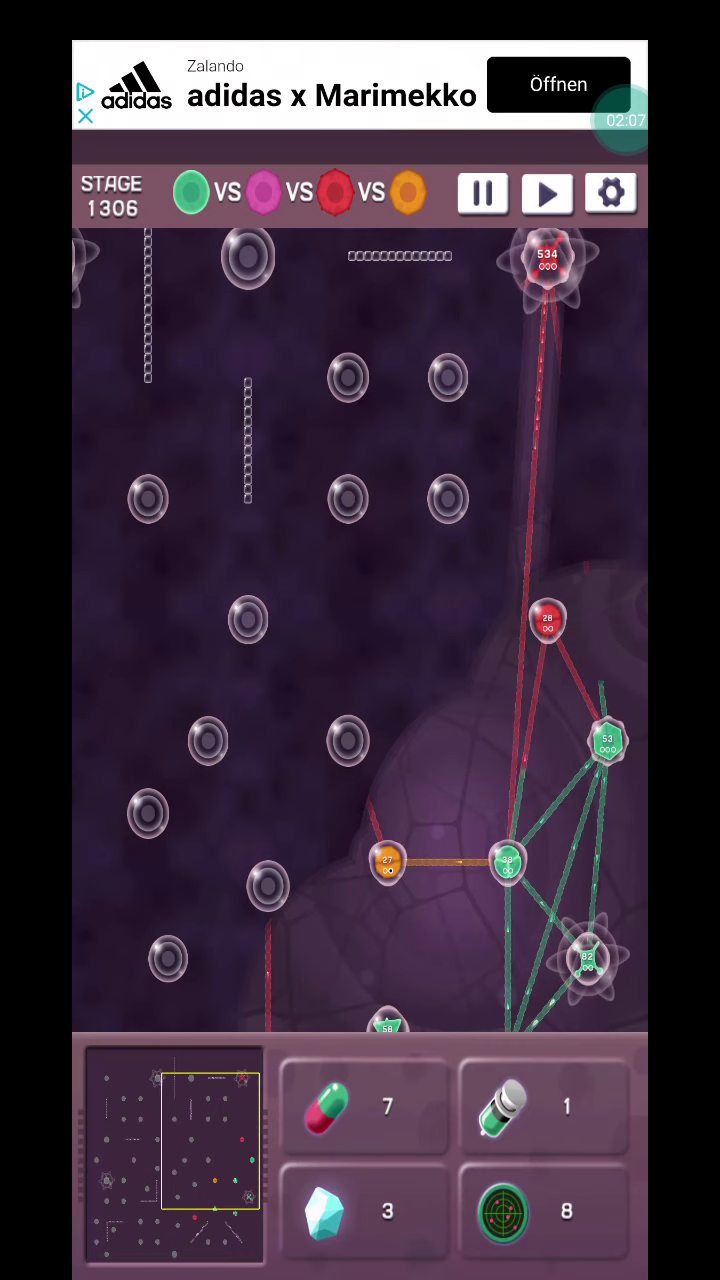
pyautogui.scroll(-1, 360, 630)
pyautogui.click(607, 716)
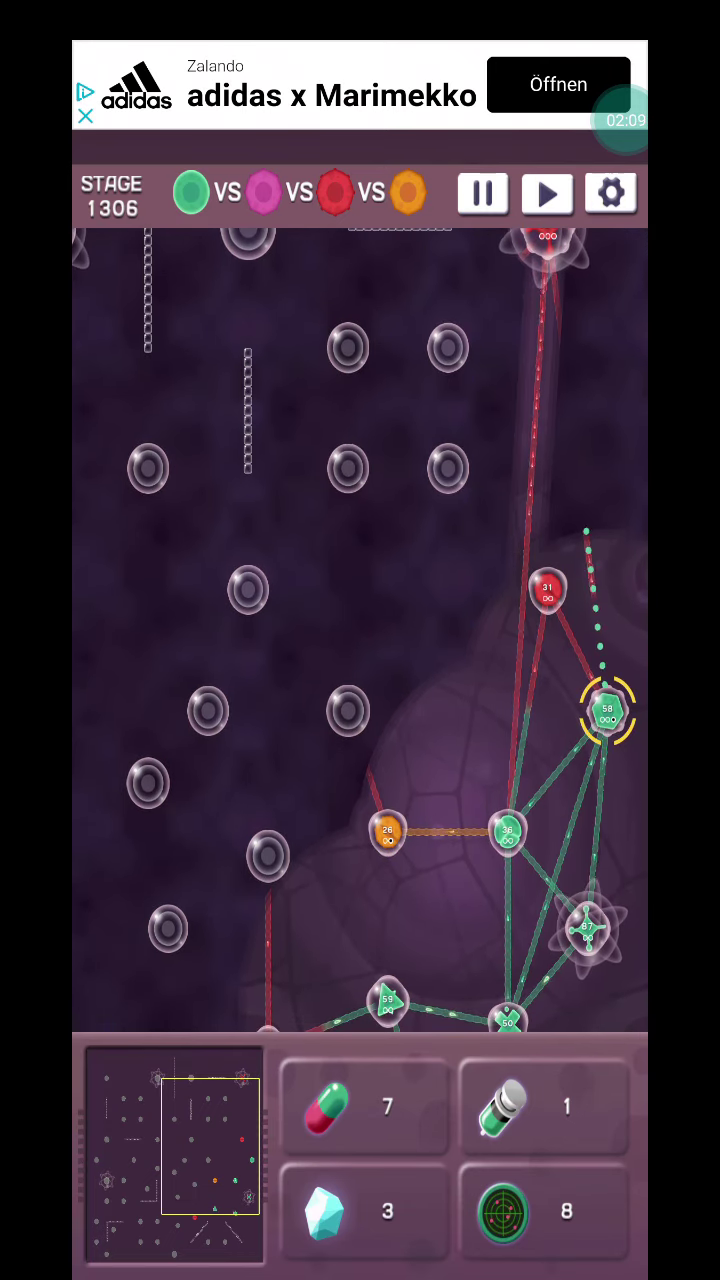
pyautogui.moveTo(360, 800); pyautogui.dragTo(378, 550)
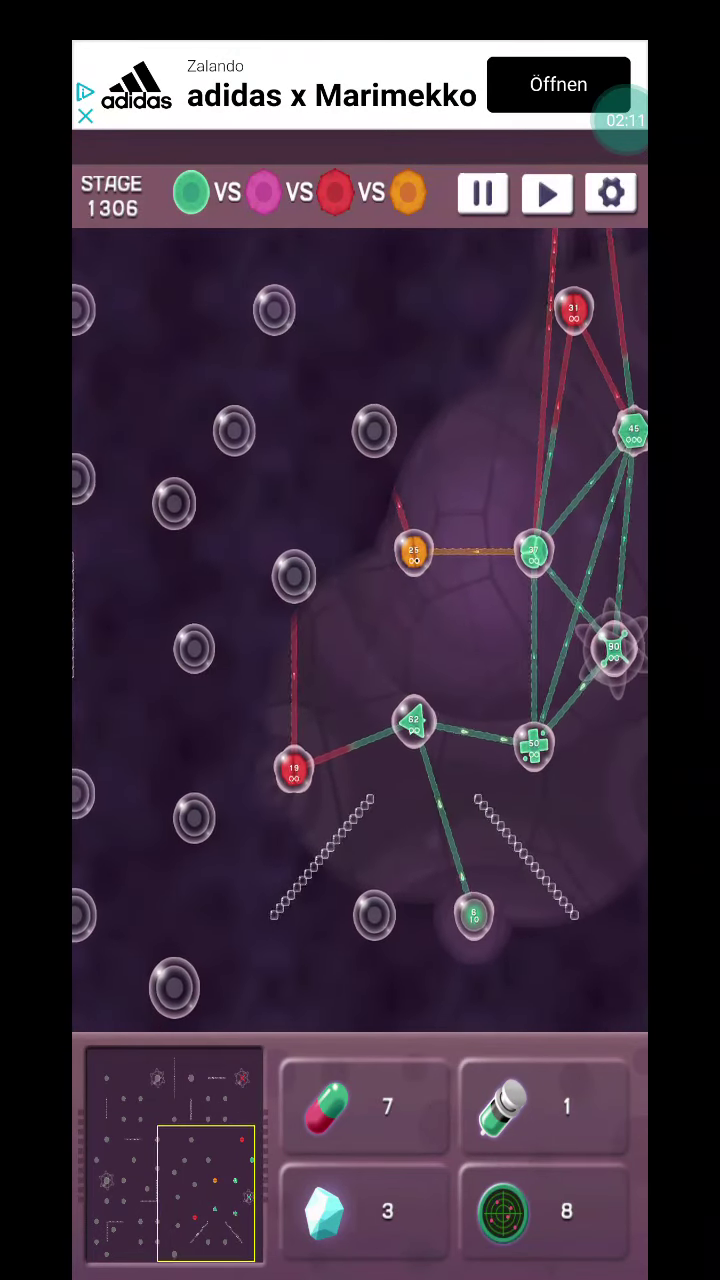
pyautogui.click(475, 910)
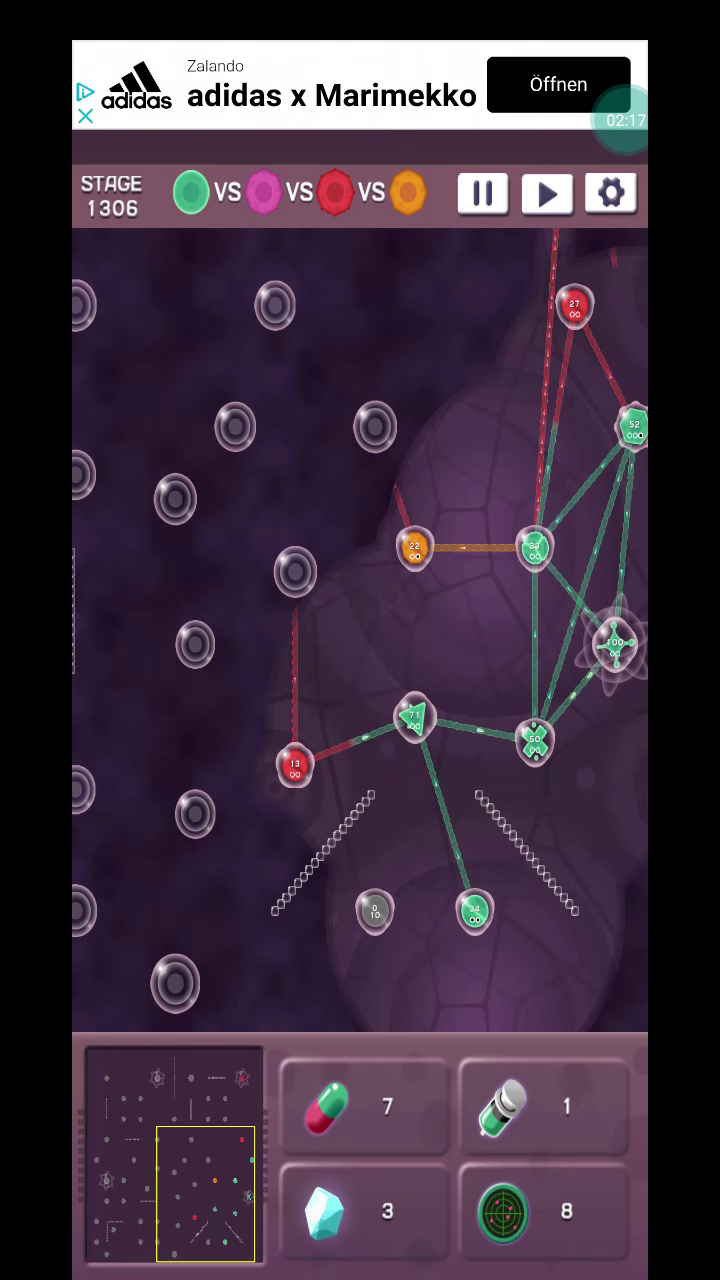
pyautogui.moveTo(475, 910); pyautogui.dragTo(375, 910)
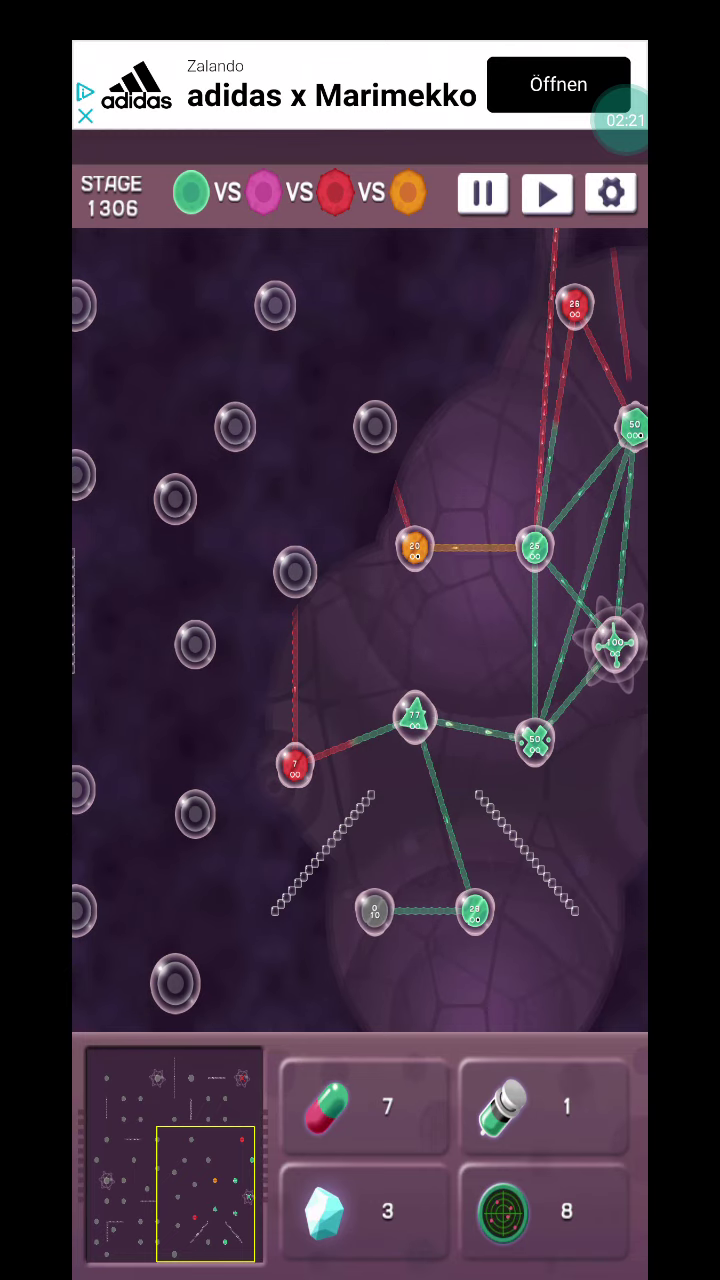
pyautogui.moveTo(360, 600); pyautogui.dragTo(332, 685)
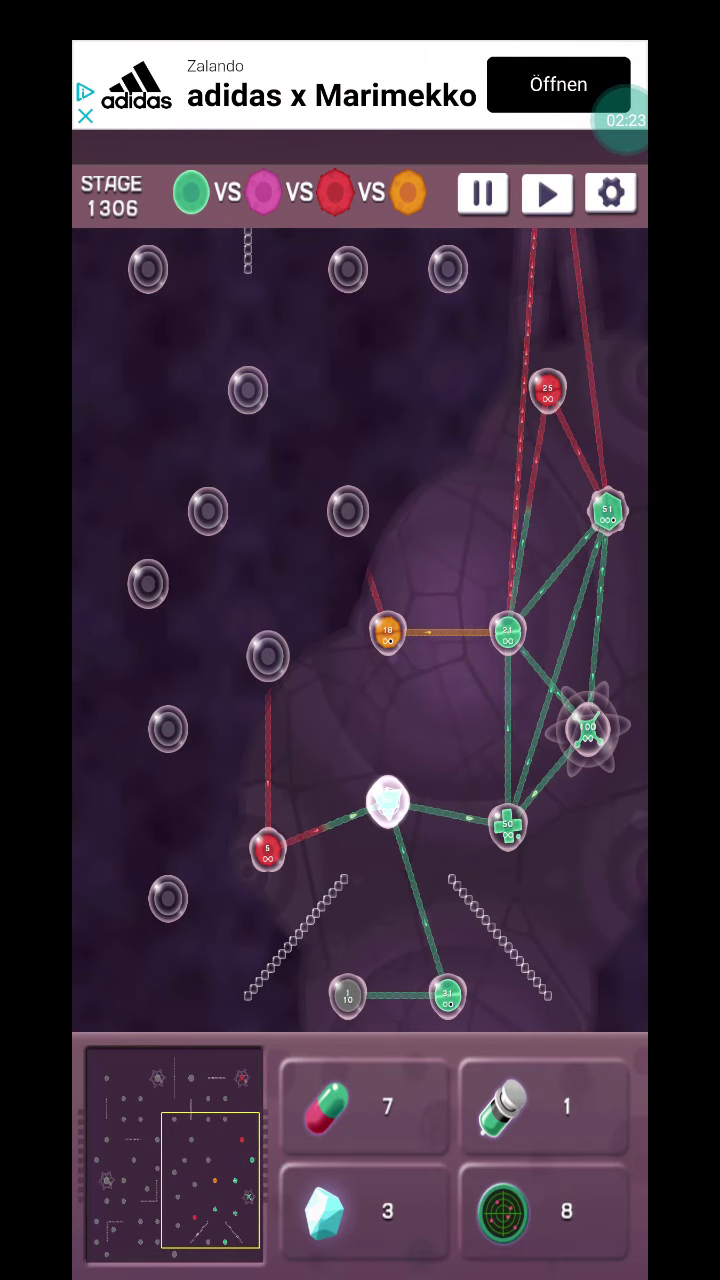
pyautogui.moveTo(360, 500)
pyautogui.mouseDown()
pyautogui.moveTo(360, 725)
pyautogui.moveTo(360, 468)
pyautogui.mouseUp()
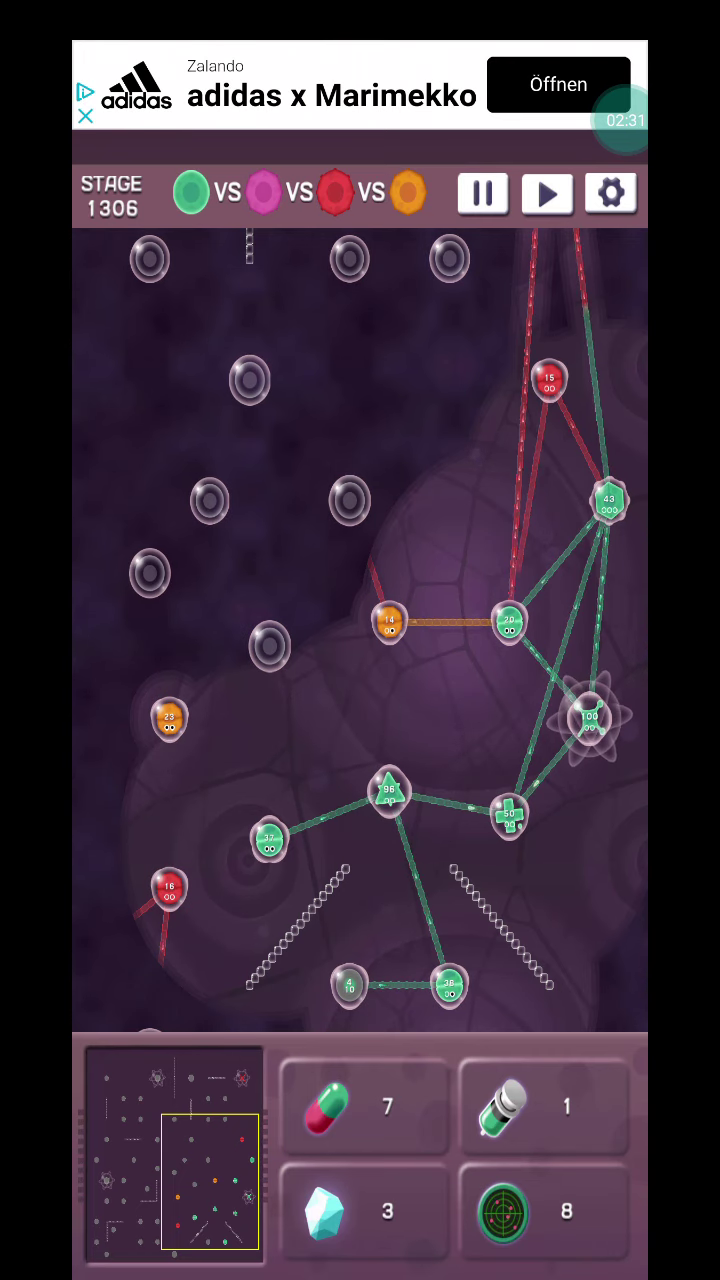
# Step: Link the lower-left cell to the 100 cell and attack the bottom-left bubble, then switch to orange
pyautogui.click(508, 813)
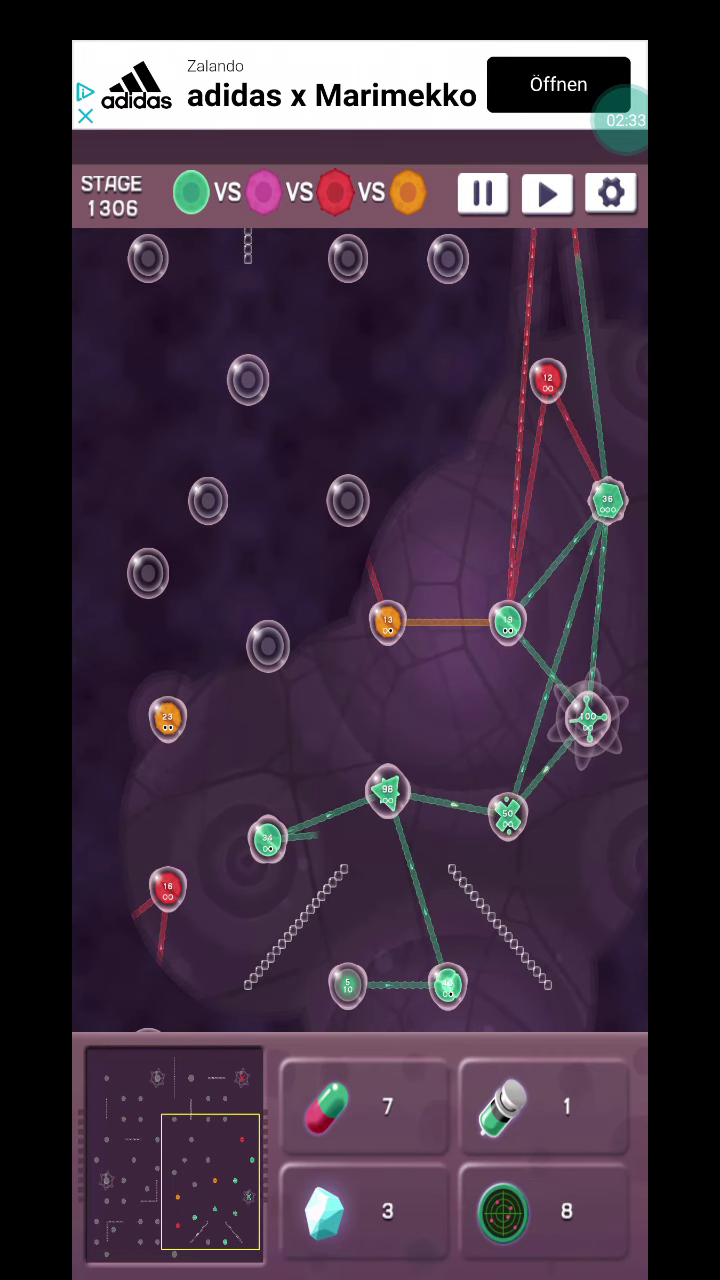
pyautogui.moveTo(348, 985); pyautogui.dragTo(388, 790)
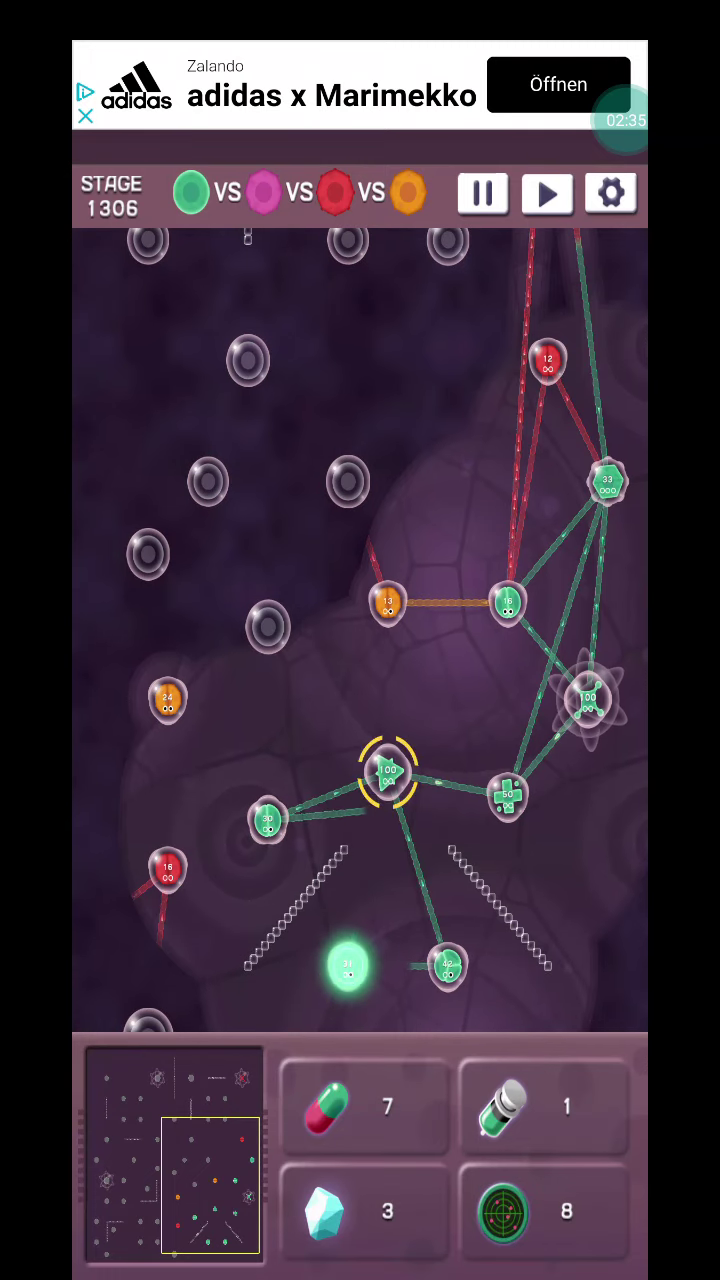
pyautogui.moveTo(348, 965); pyautogui.dragTo(150, 980)
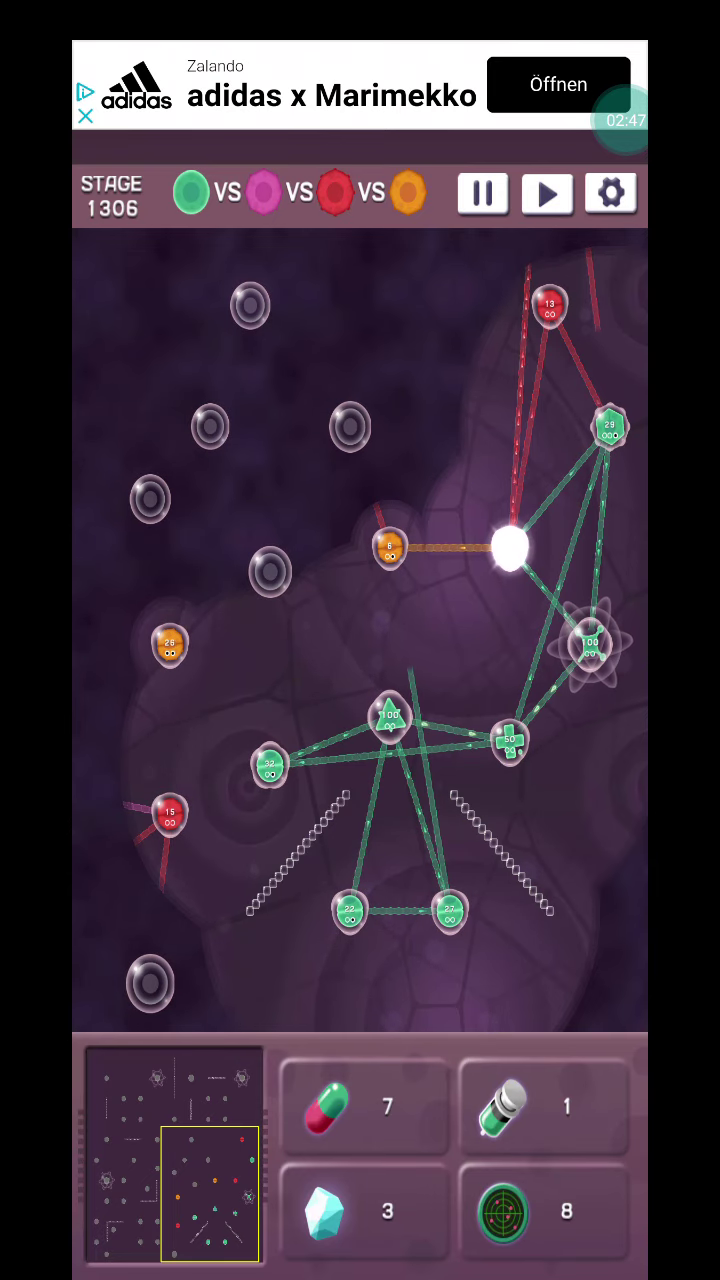
pyautogui.moveTo(269, 765)
pyautogui.mouseDown()
pyautogui.moveTo(170, 813)
pyautogui.moveTo(150, 983)
pyautogui.mouseUp()
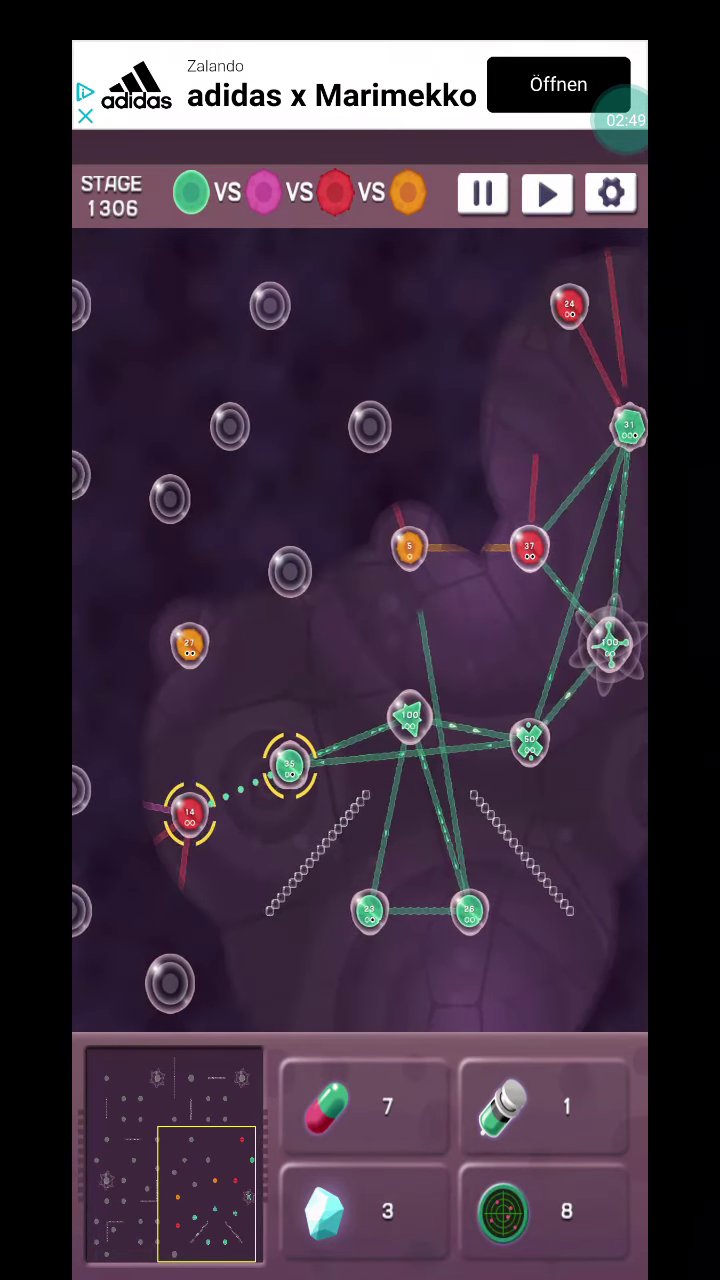
pyautogui.moveTo(296, 765); pyautogui.dragTo(177, 983)
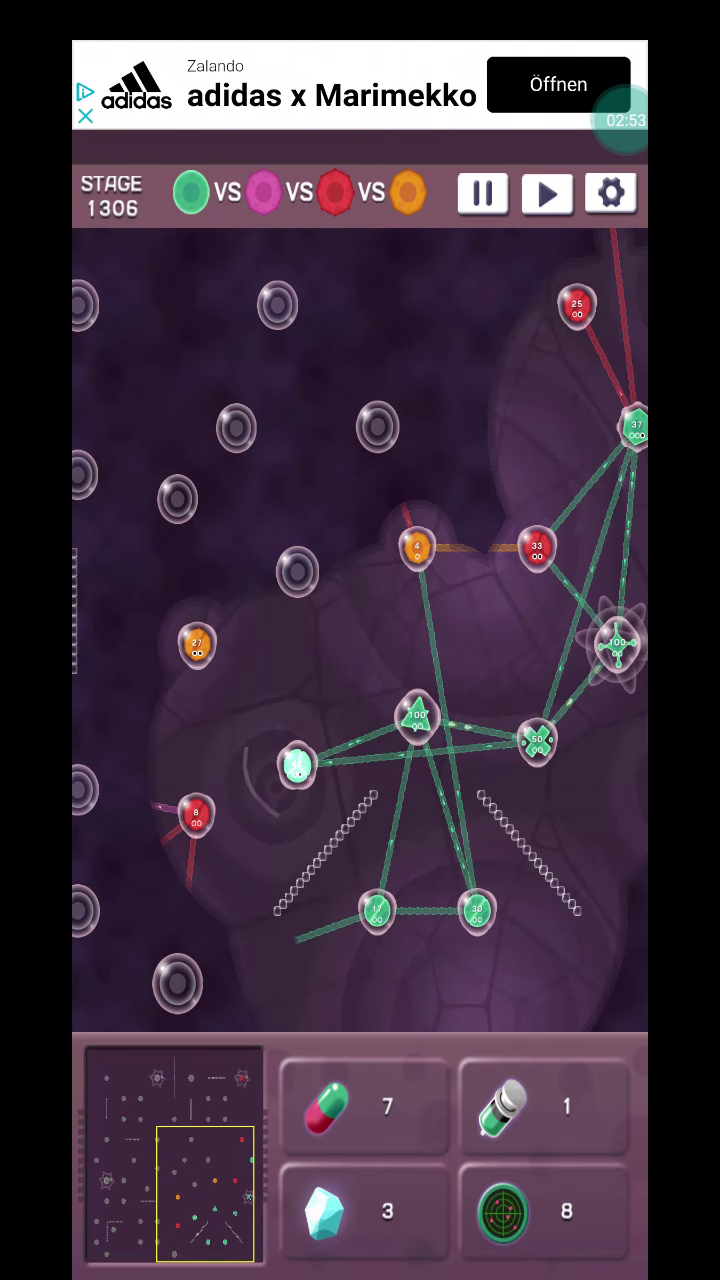
pyautogui.moveTo(296, 765); pyautogui.dragTo(417, 546)
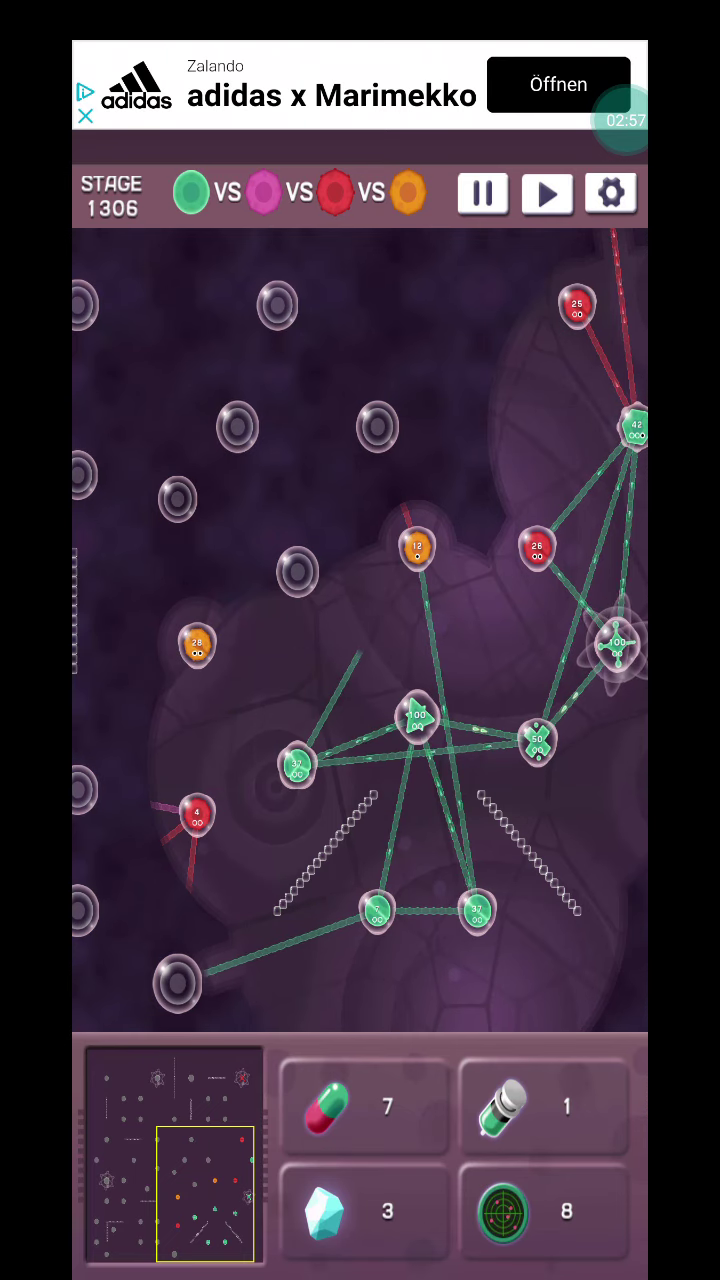
pyautogui.moveTo(360, 560); pyautogui.dragTo(330, 688)
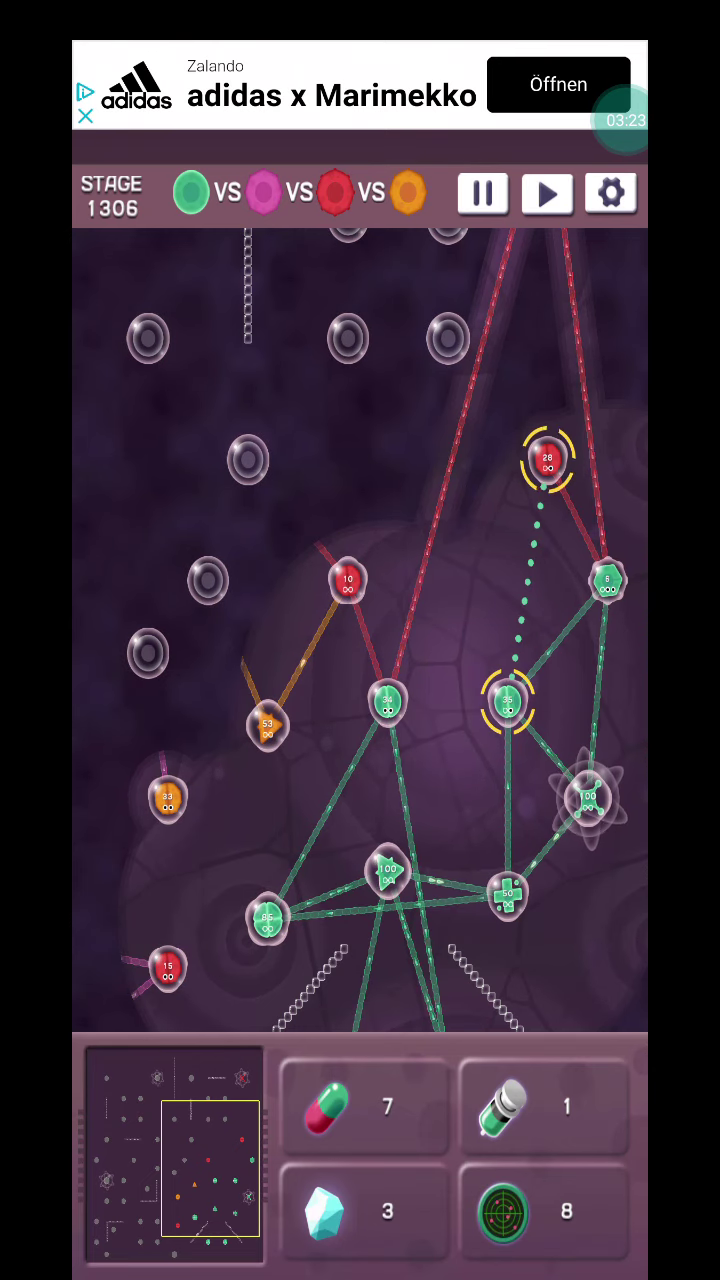
# Step: Attack red cell 28 and orange cells 34 and 31, and connect the right-hand green hexagon
pyautogui.moveTo(507, 700); pyautogui.dragTo(547, 458)
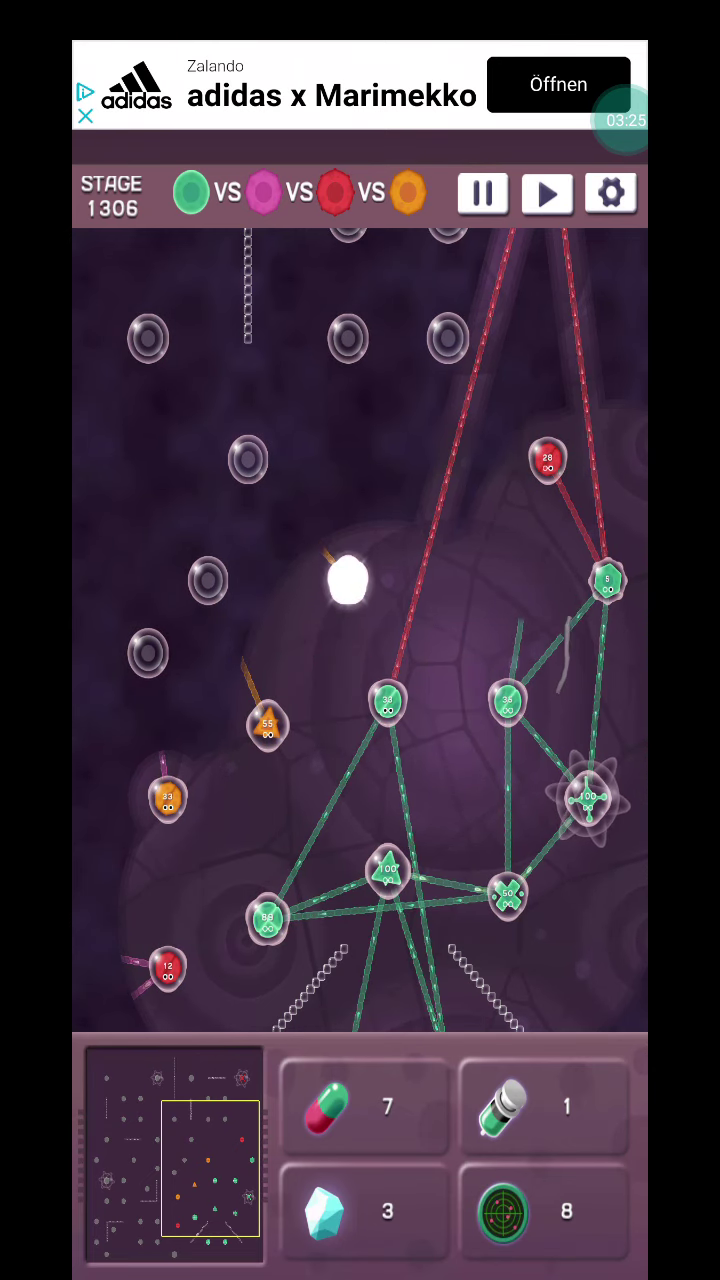
pyautogui.click(507, 700)
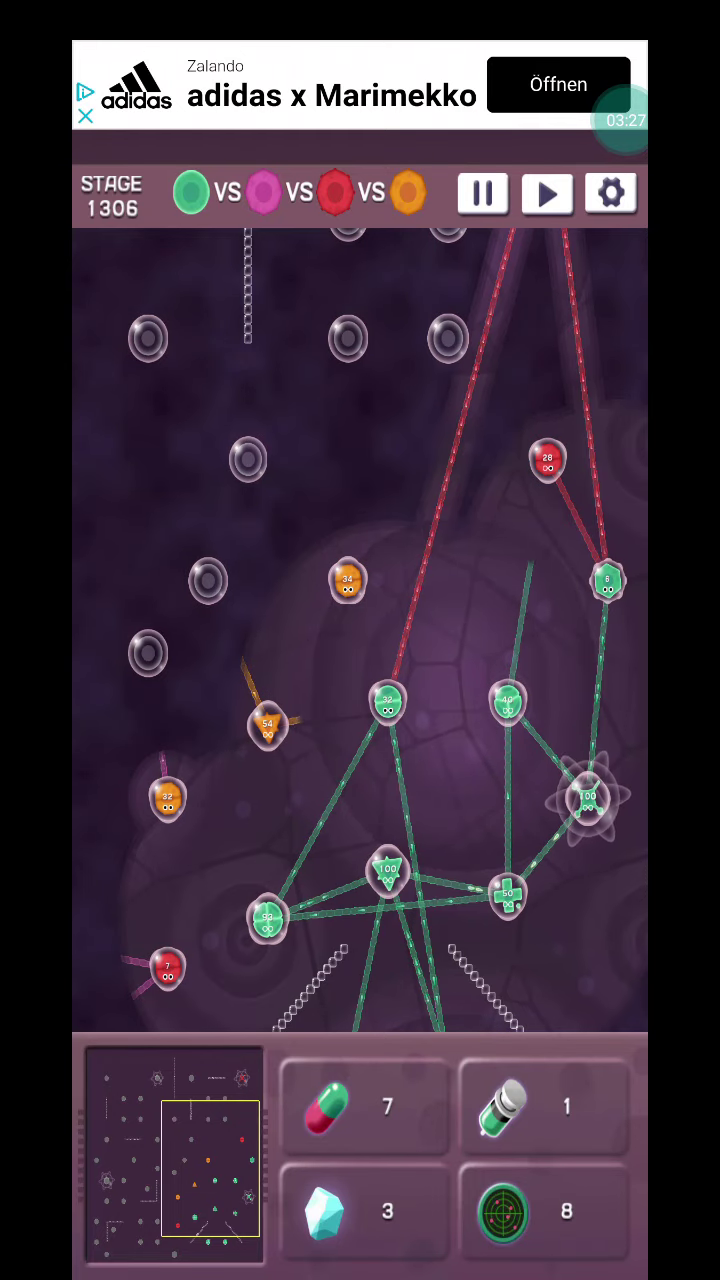
pyautogui.moveTo(387, 700)
pyautogui.mouseDown()
pyautogui.moveTo(267, 724)
pyautogui.moveTo(363, 600)
pyautogui.mouseUp()
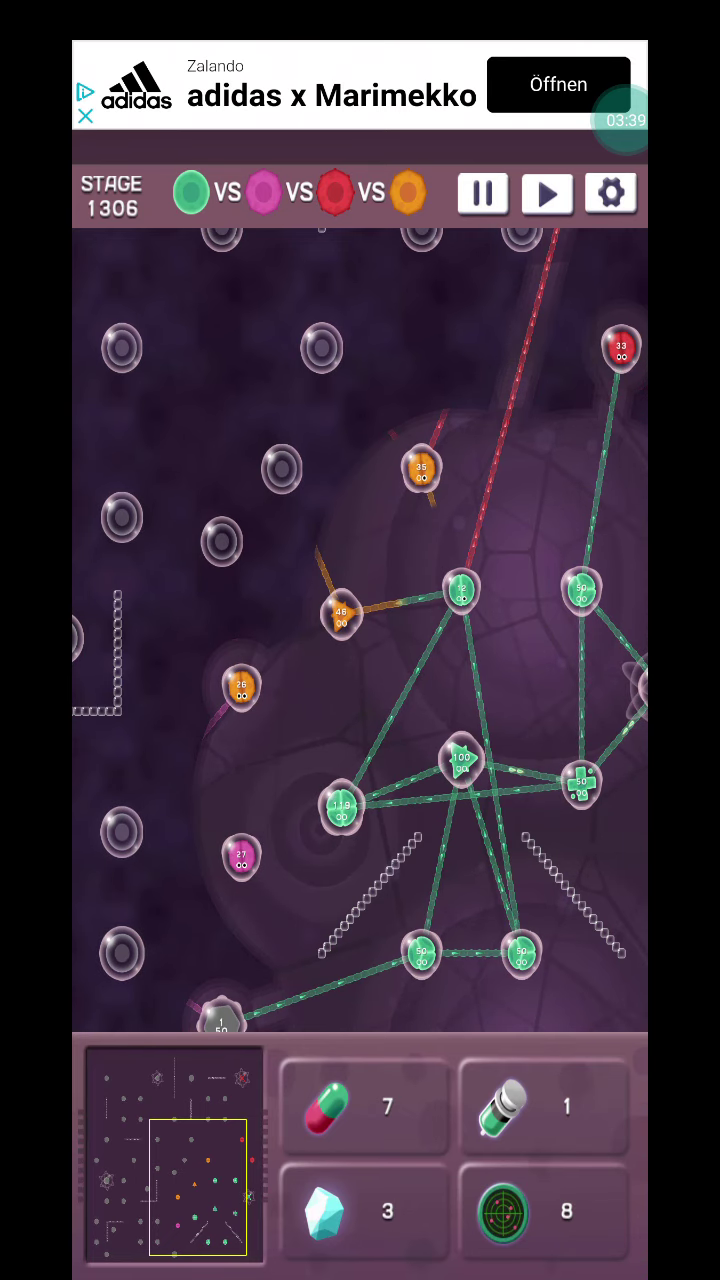
pyautogui.moveTo(340, 806); pyautogui.dragTo(267, 837)
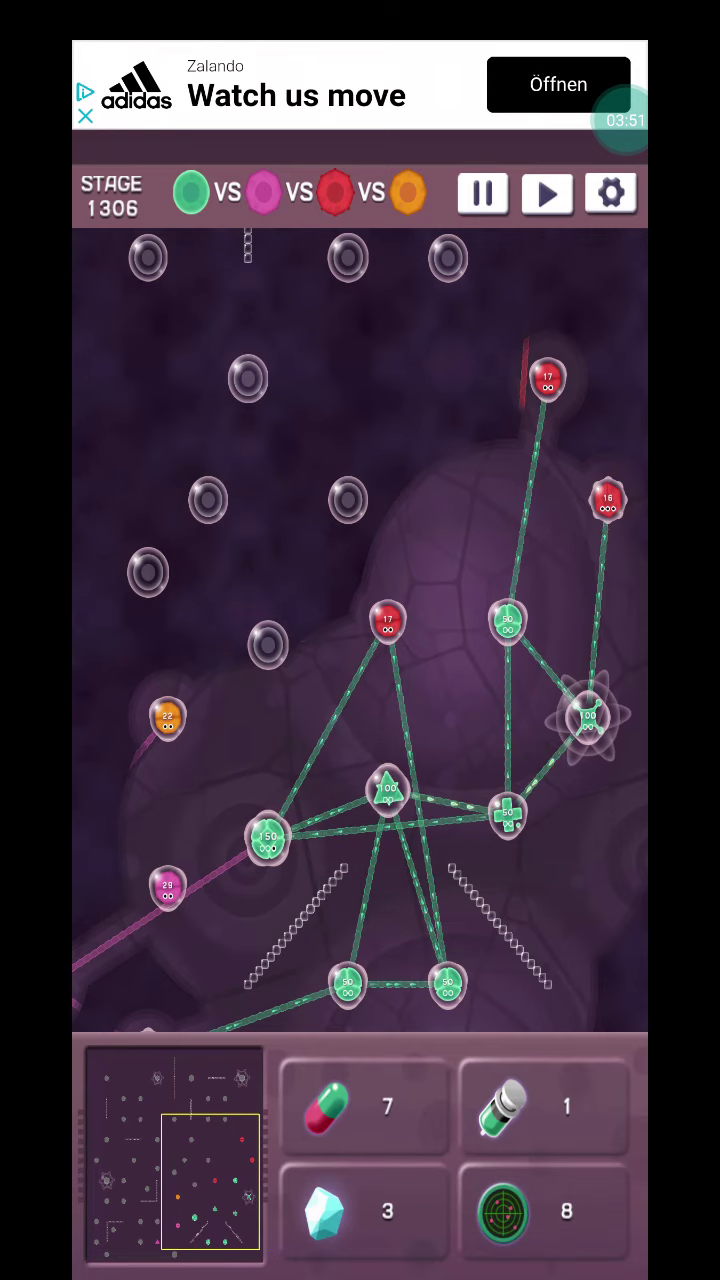
pyautogui.moveTo(270, 838)
pyautogui.mouseDown()
pyautogui.moveTo(457, 763)
pyautogui.moveTo(357, 814)
pyautogui.mouseUp()
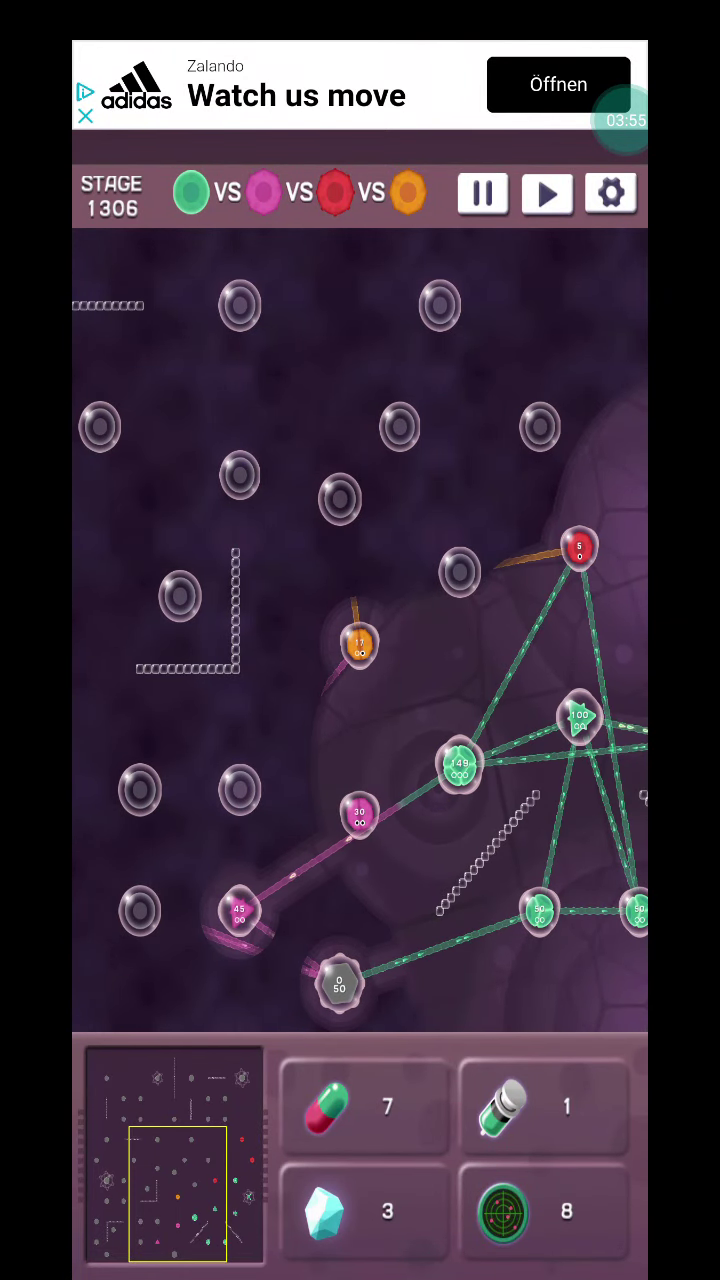
pyautogui.moveTo(500, 600); pyautogui.dragTo(307, 622)
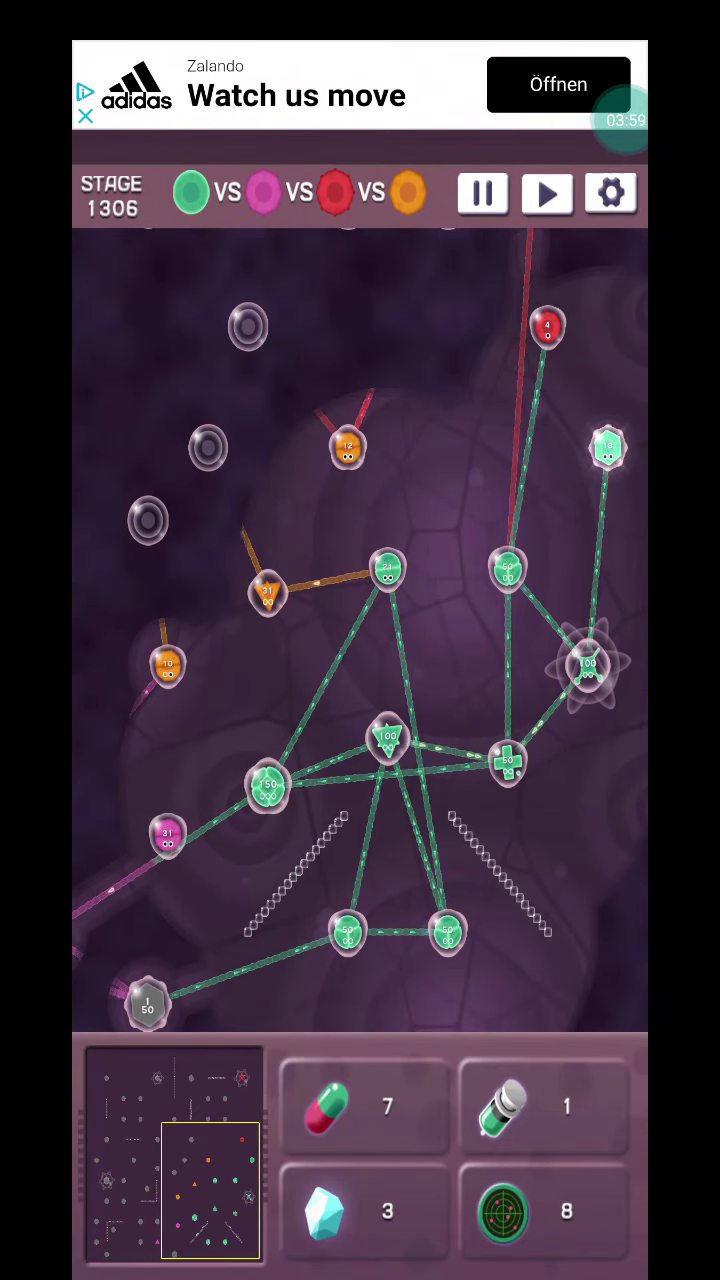
pyautogui.moveTo(387, 570); pyautogui.dragTo(267, 592)
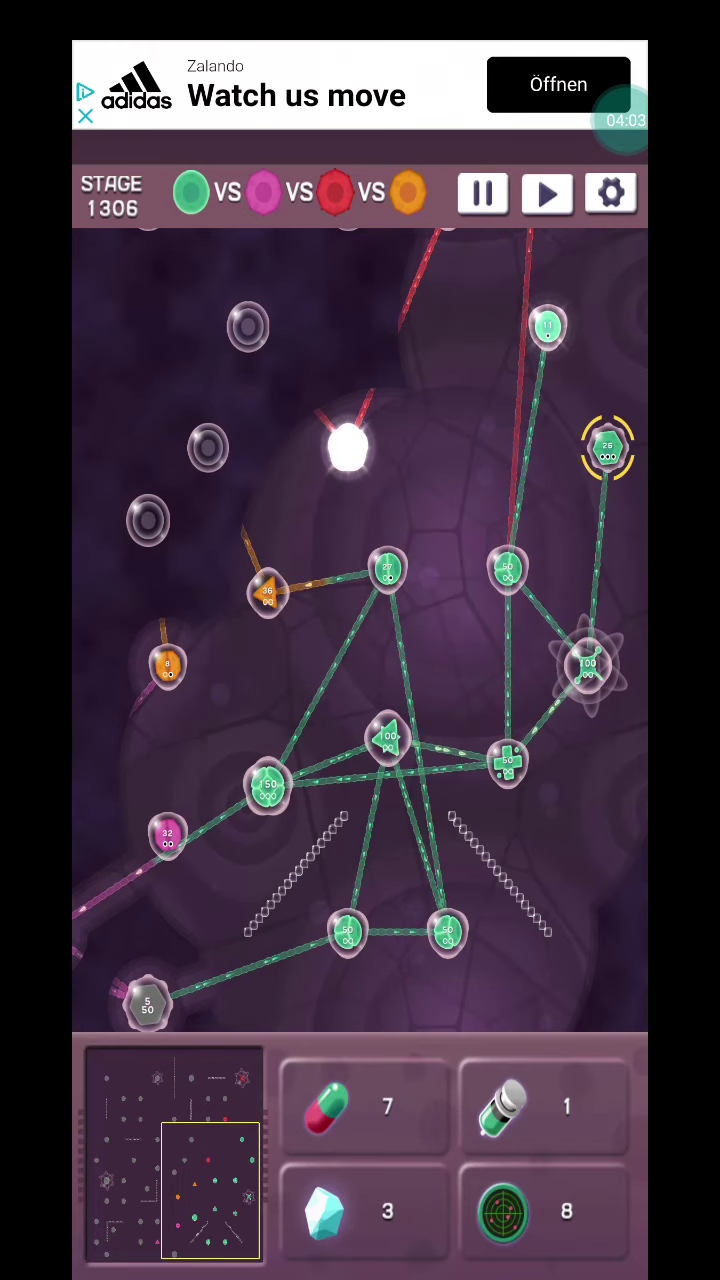
pyautogui.moveTo(607, 447); pyautogui.dragTo(507, 568)
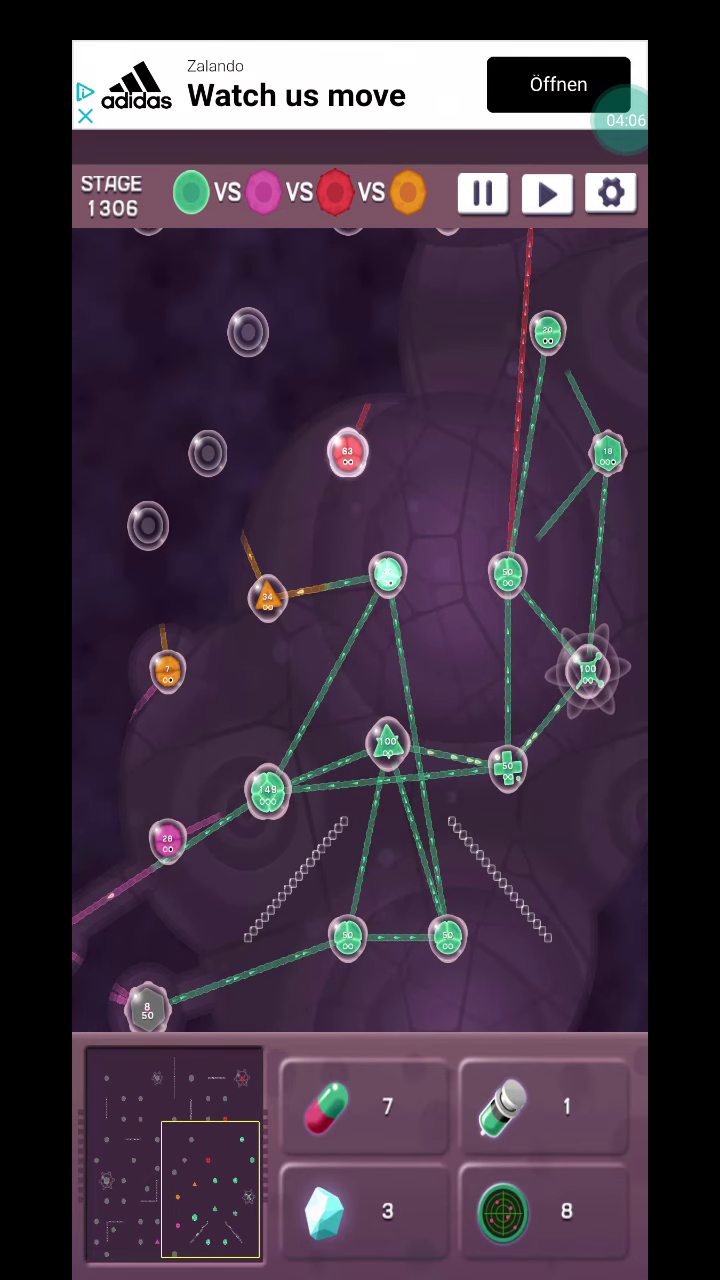
pyautogui.moveTo(360, 480); pyautogui.dragTo(360, 810)
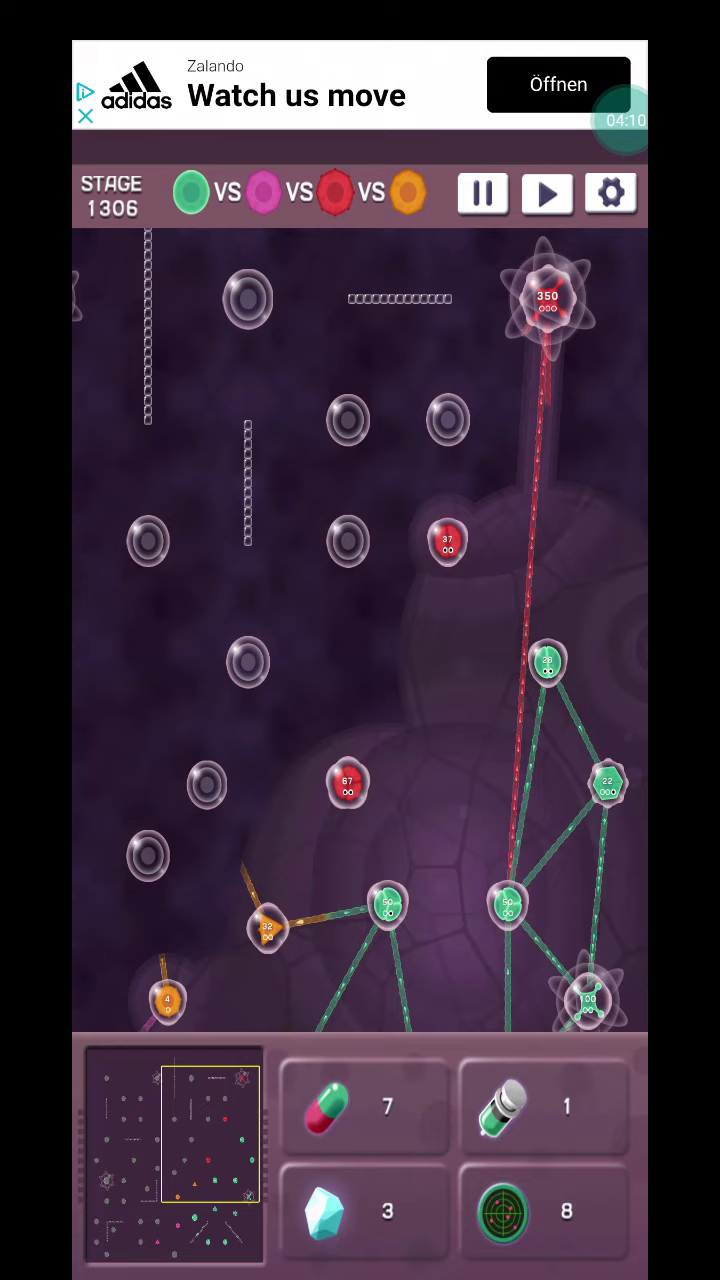
# Step: Aim a green tentacle at the red 350 boss and link two green cells to capture another cell
pyautogui.moveTo(547, 660); pyautogui.dragTo(547, 297)
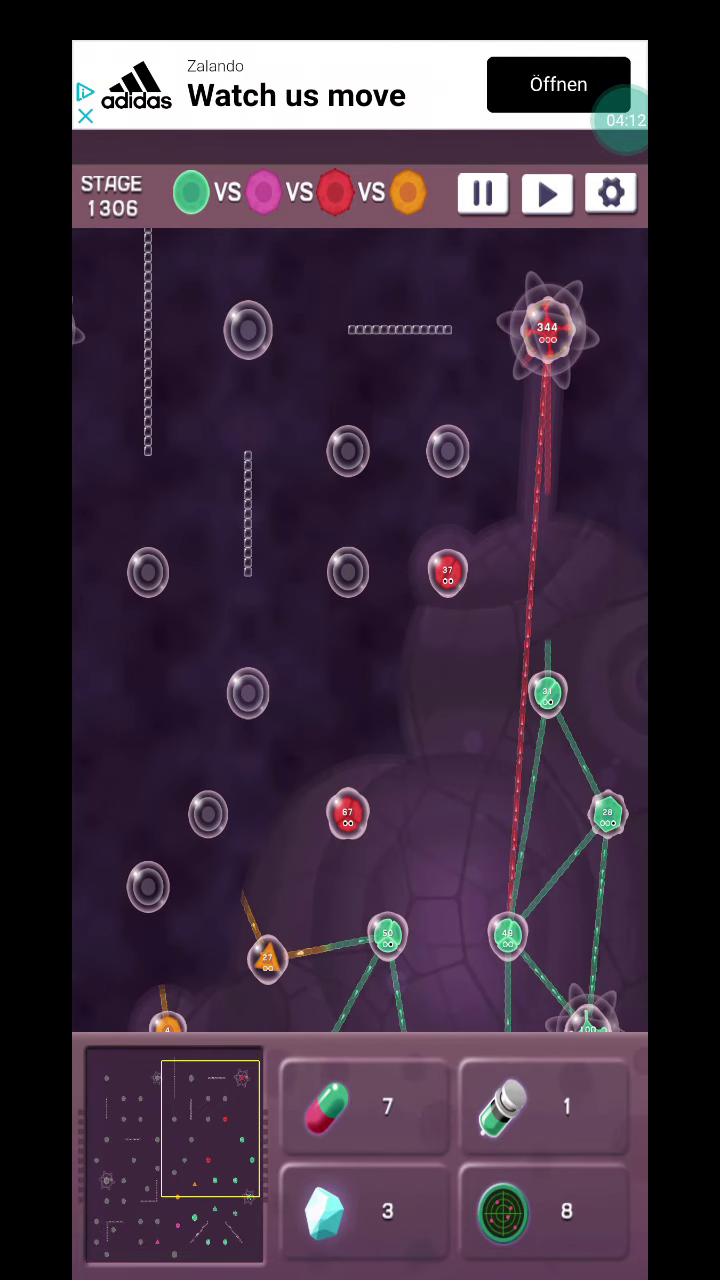
pyautogui.moveTo(360, 810); pyautogui.dragTo(360, 480)
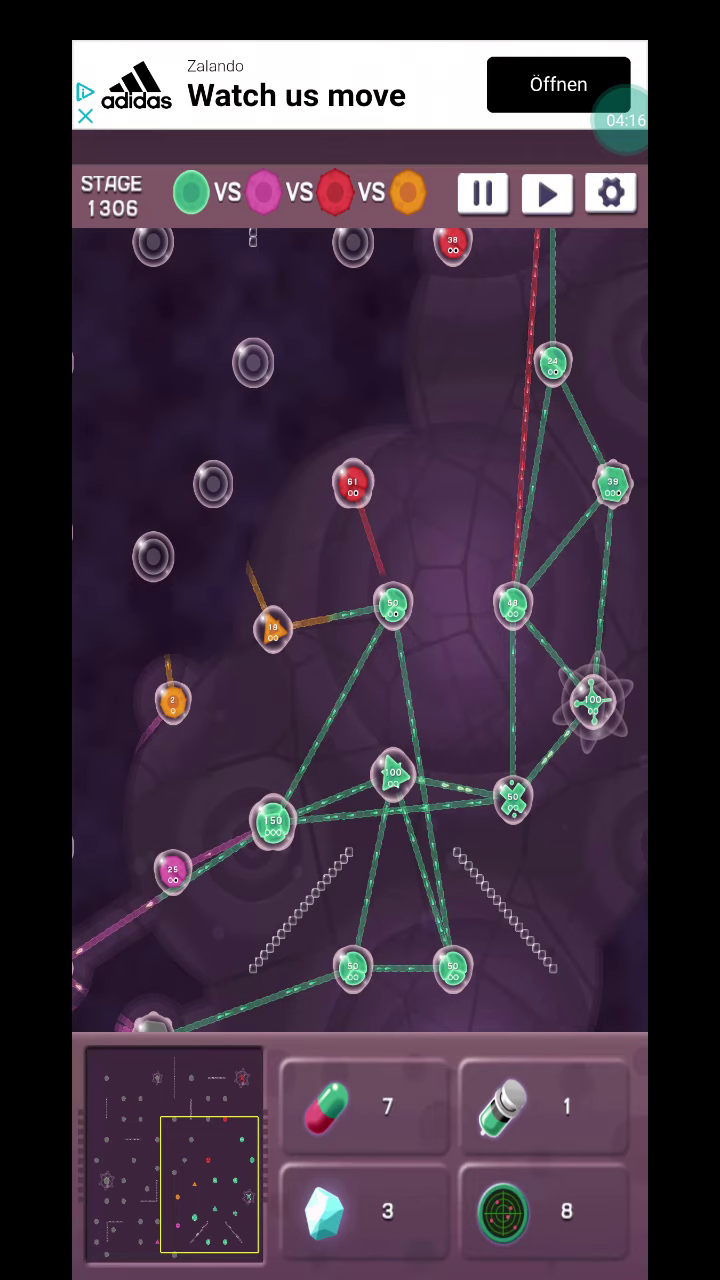
pyautogui.moveTo(612, 483); pyautogui.dragTo(512, 800)
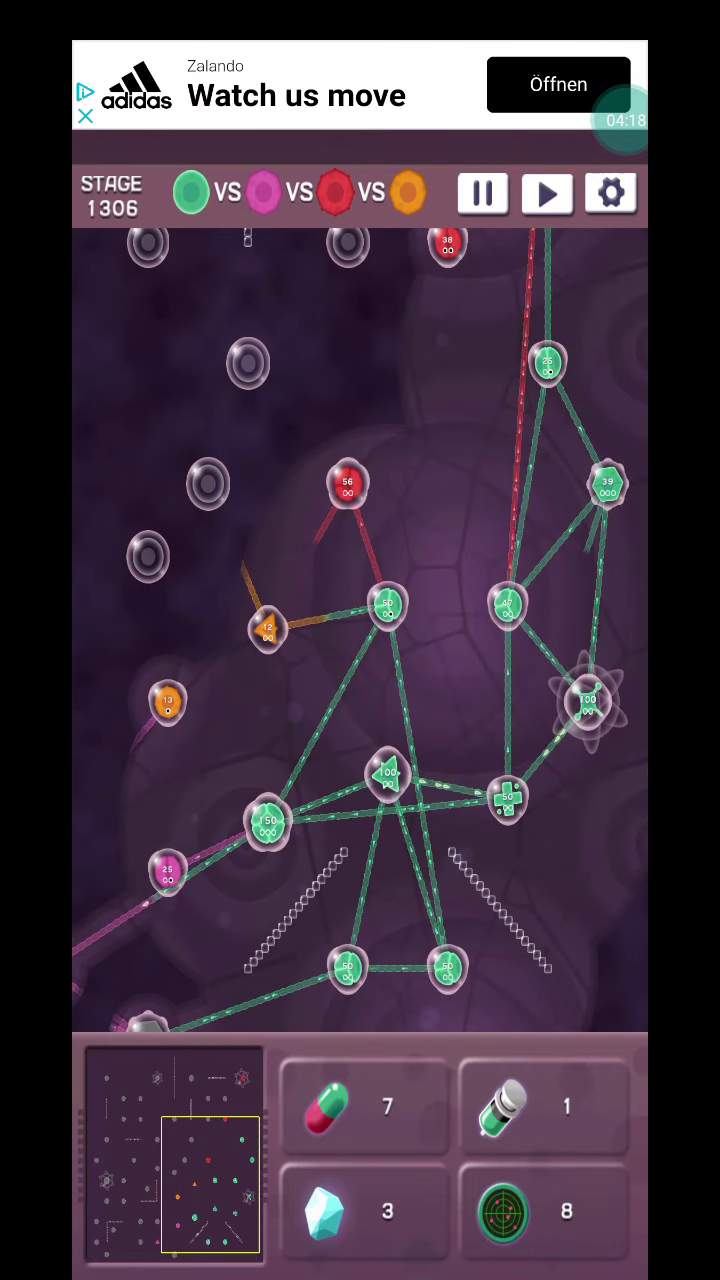
pyautogui.moveTo(360, 500); pyautogui.dragTo(360, 800)
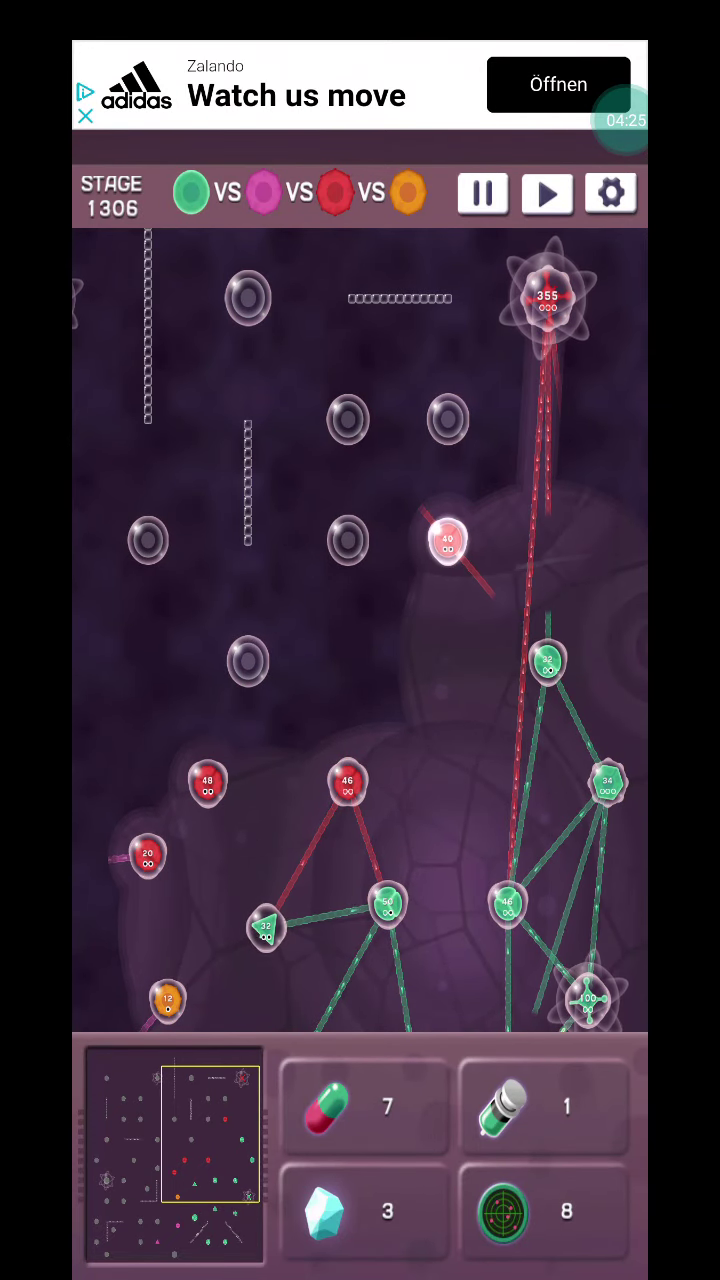
pyautogui.moveTo(360, 800); pyautogui.dragTo(368, 610)
pyautogui.moveTo(360, 700); pyautogui.dragTo(360, 595)
pyautogui.click(280, 626)
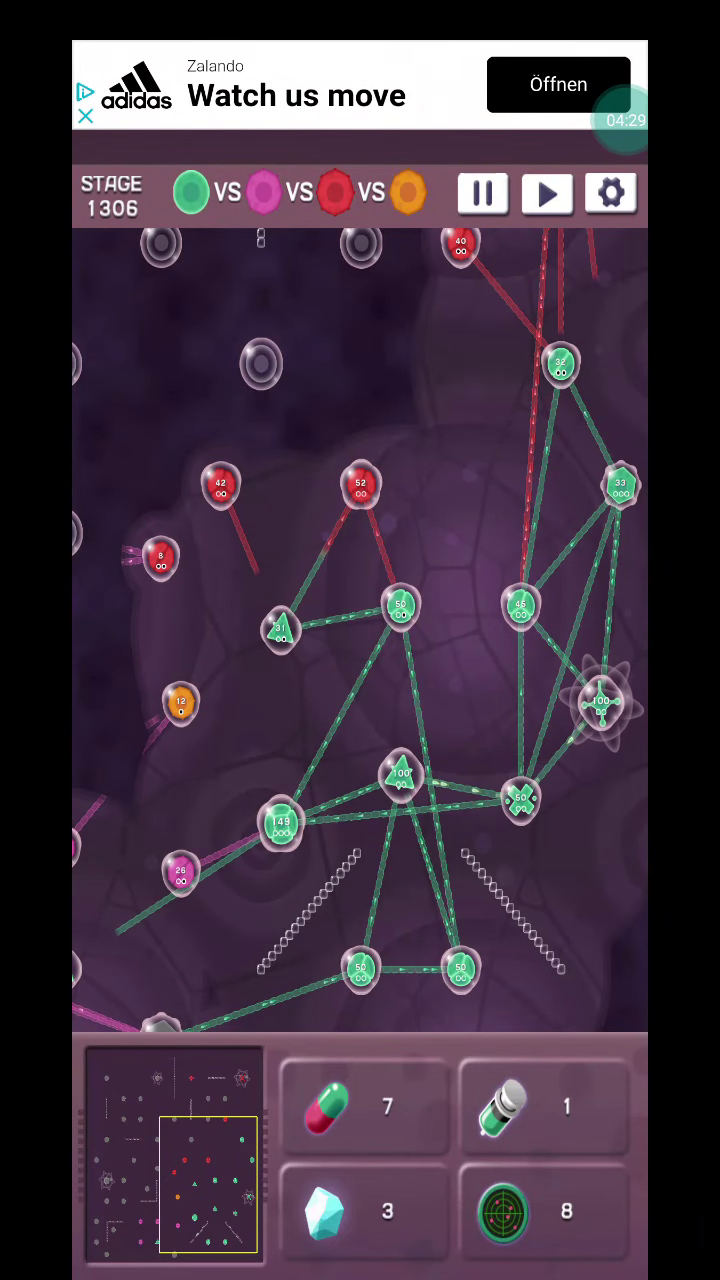
# Step: Extend a green tentacle onto the grey cell and attack red 43 from green 50
pyautogui.moveTo(360, 700)
pyautogui.mouseDown()
pyautogui.moveTo(438, 642)
pyautogui.moveTo(382, 700)
pyautogui.mouseUp()
pyautogui.moveTo(161, 909); pyautogui.dragTo(261, 983)
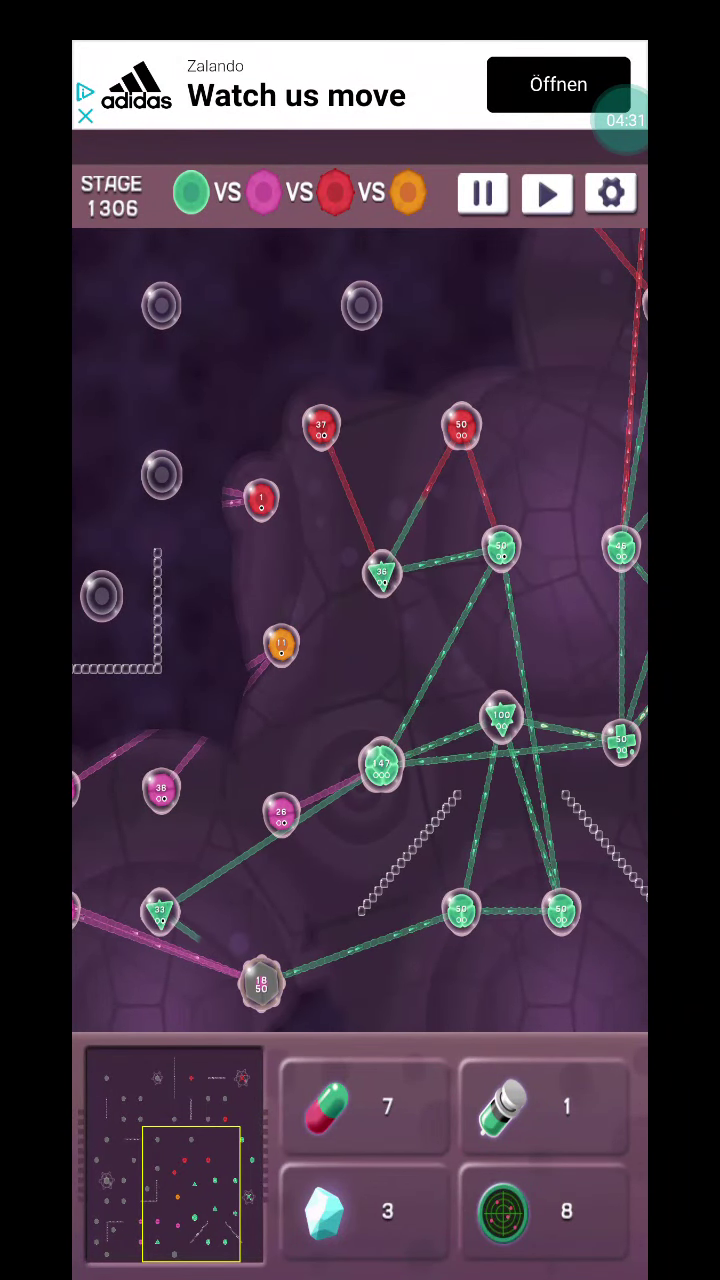
pyautogui.moveTo(161, 909); pyautogui.dragTo(282, 812)
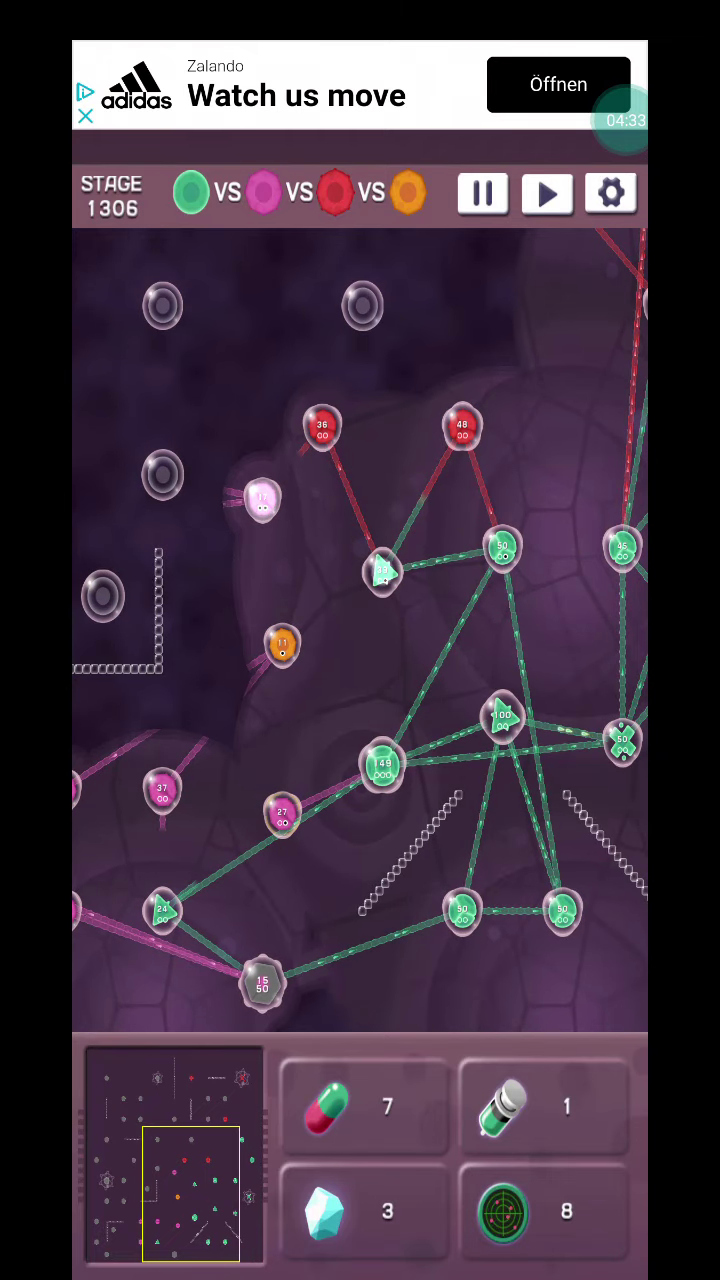
pyautogui.moveTo(420, 330); pyautogui.dragTo(389, 479)
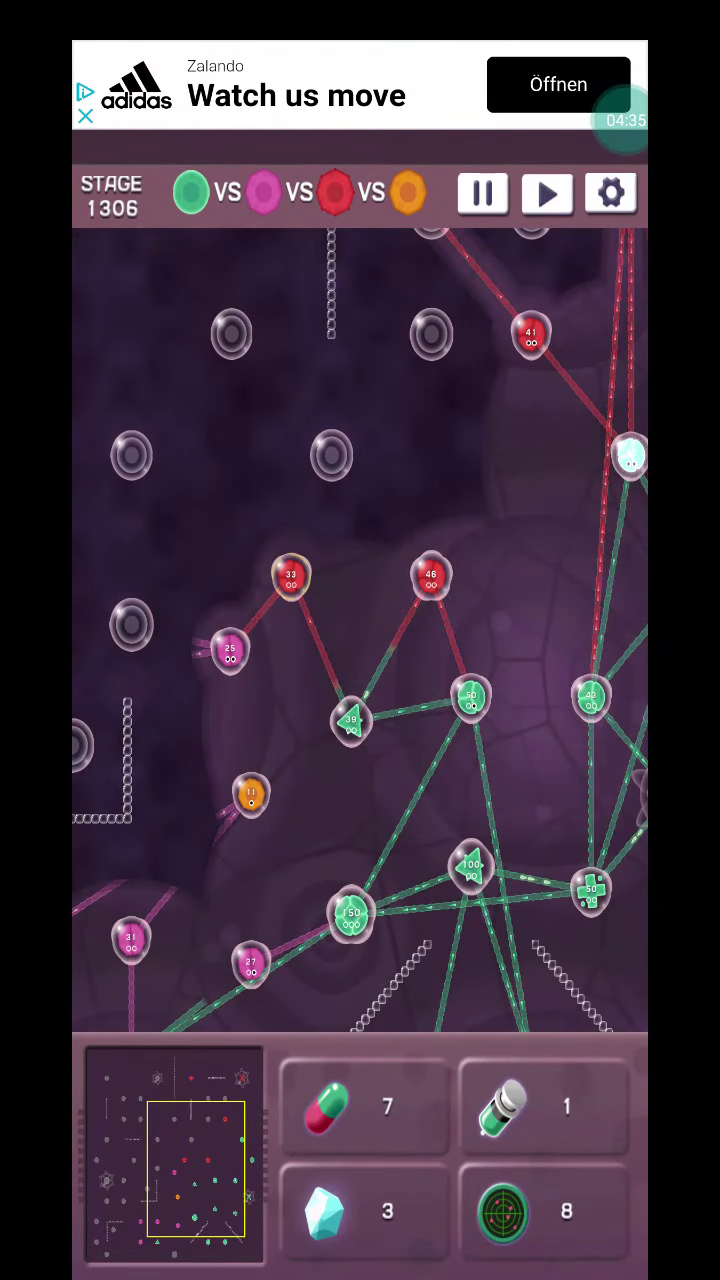
pyautogui.moveTo(470, 697); pyautogui.dragTo(590, 697)
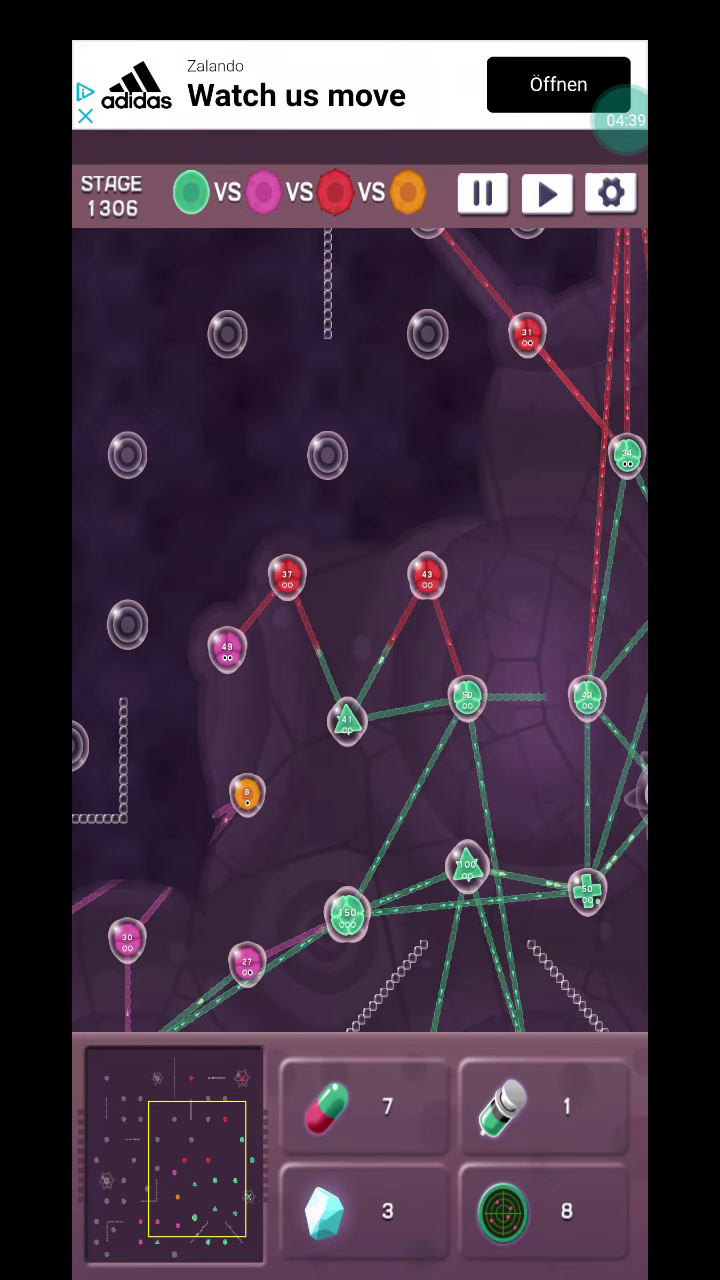
pyautogui.moveTo(400, 500); pyautogui.dragTo(320, 638)
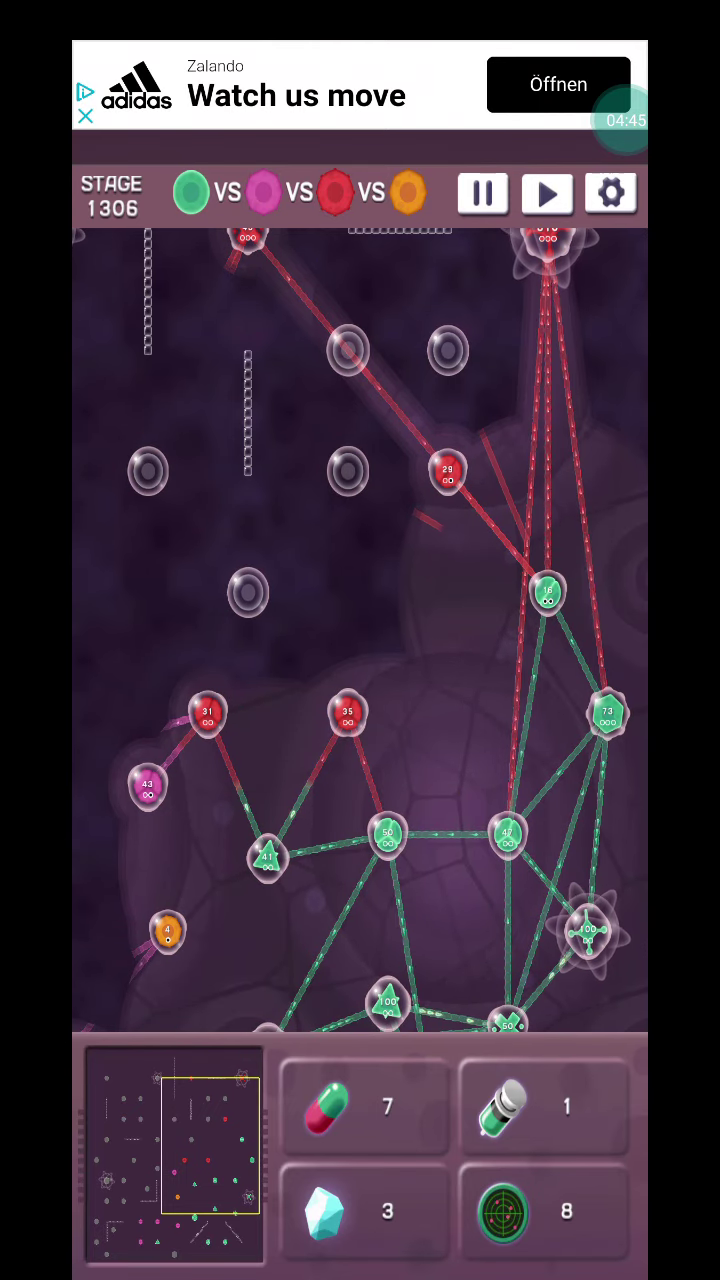
pyautogui.moveTo(360, 600)
pyautogui.mouseDown()
pyautogui.moveTo(360, 490)
pyautogui.moveTo(360, 526)
pyautogui.mouseUp()
pyautogui.moveTo(300, 700)
pyautogui.mouseDown()
pyautogui.moveTo(394, 610)
pyautogui.moveTo(421, 610)
pyautogui.mouseUp()
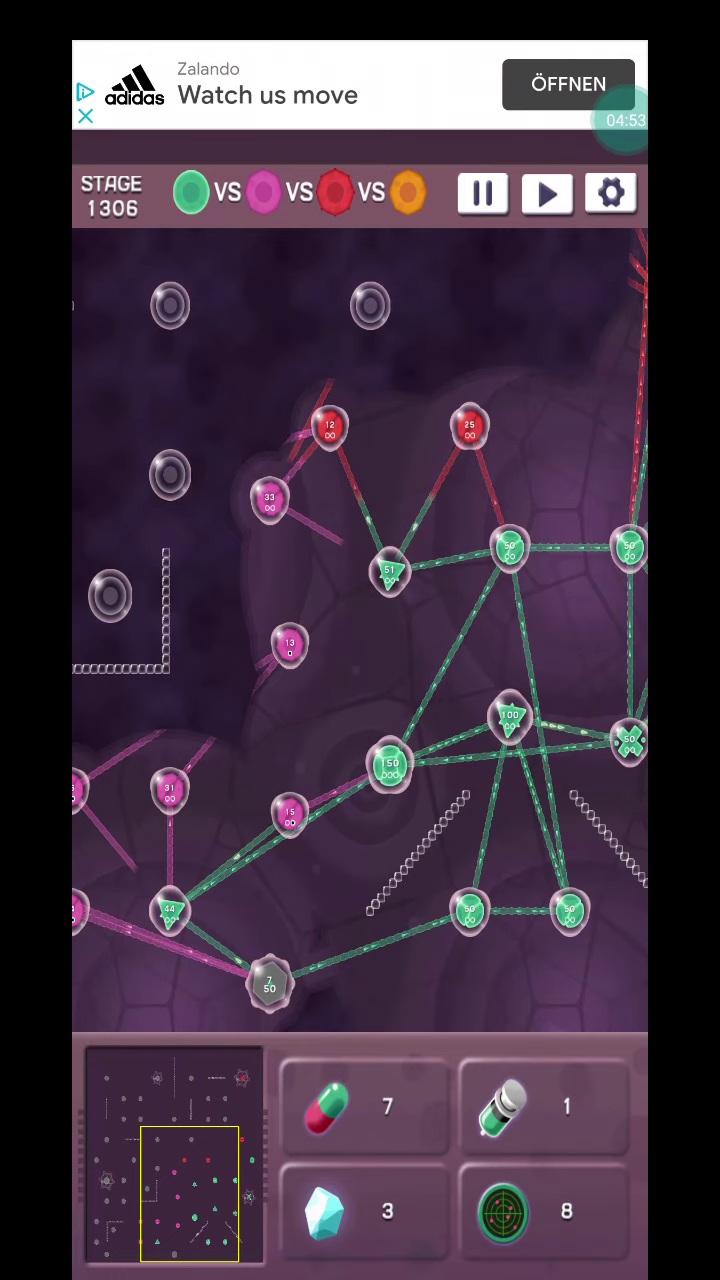
# Step: Capture the bottom neutral grey cell, retract its tentacles, and target the pink 41 cell
pyautogui.moveTo(470, 910); pyautogui.dragTo(270, 985)
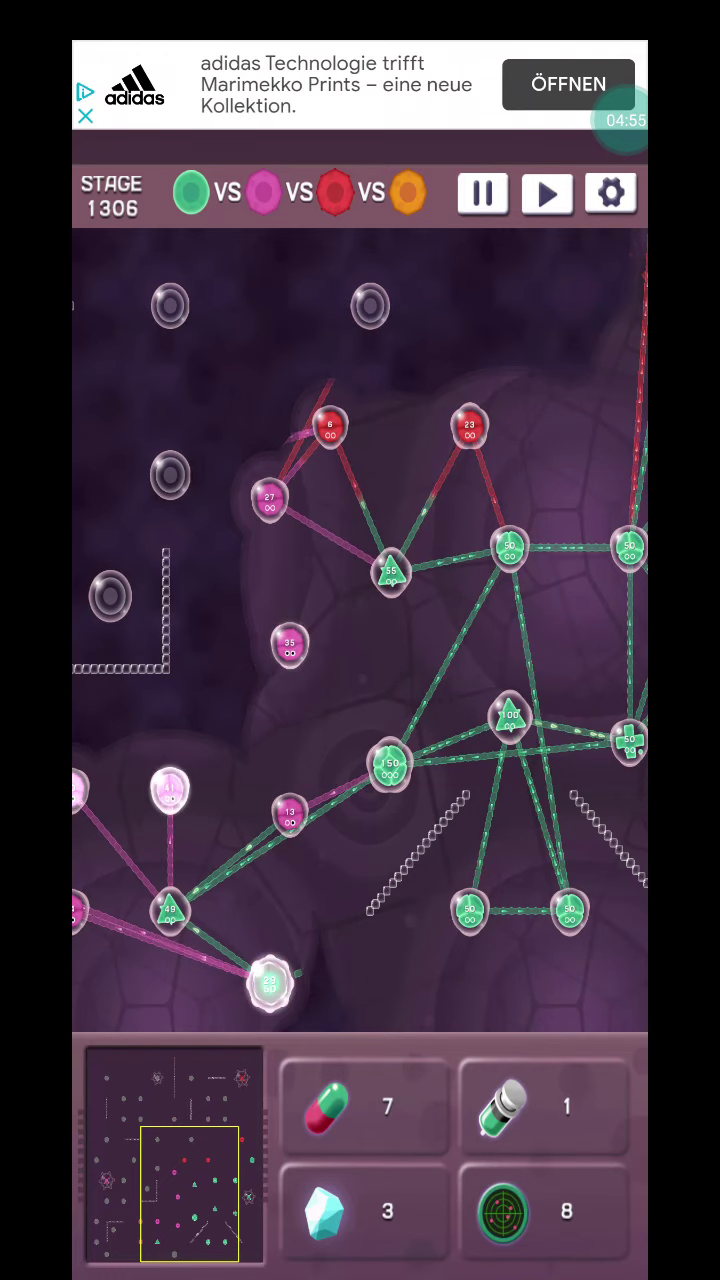
pyautogui.click(270, 985)
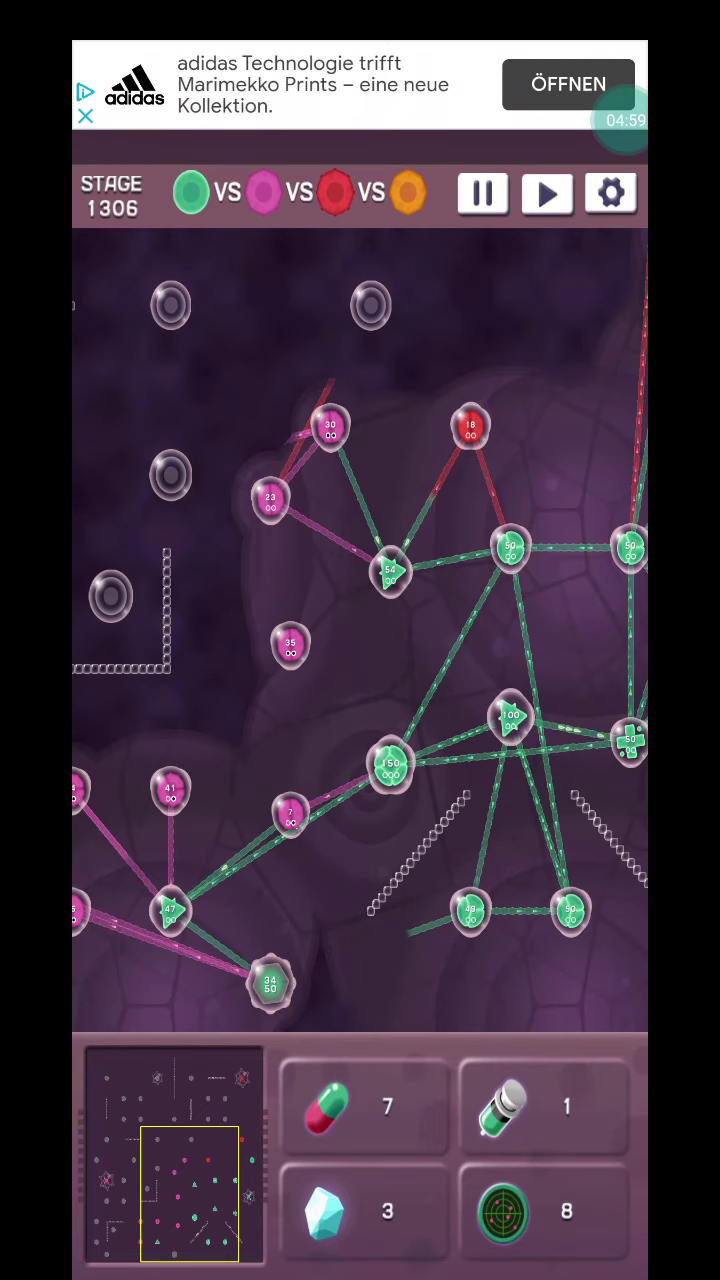
pyautogui.click(270, 985)
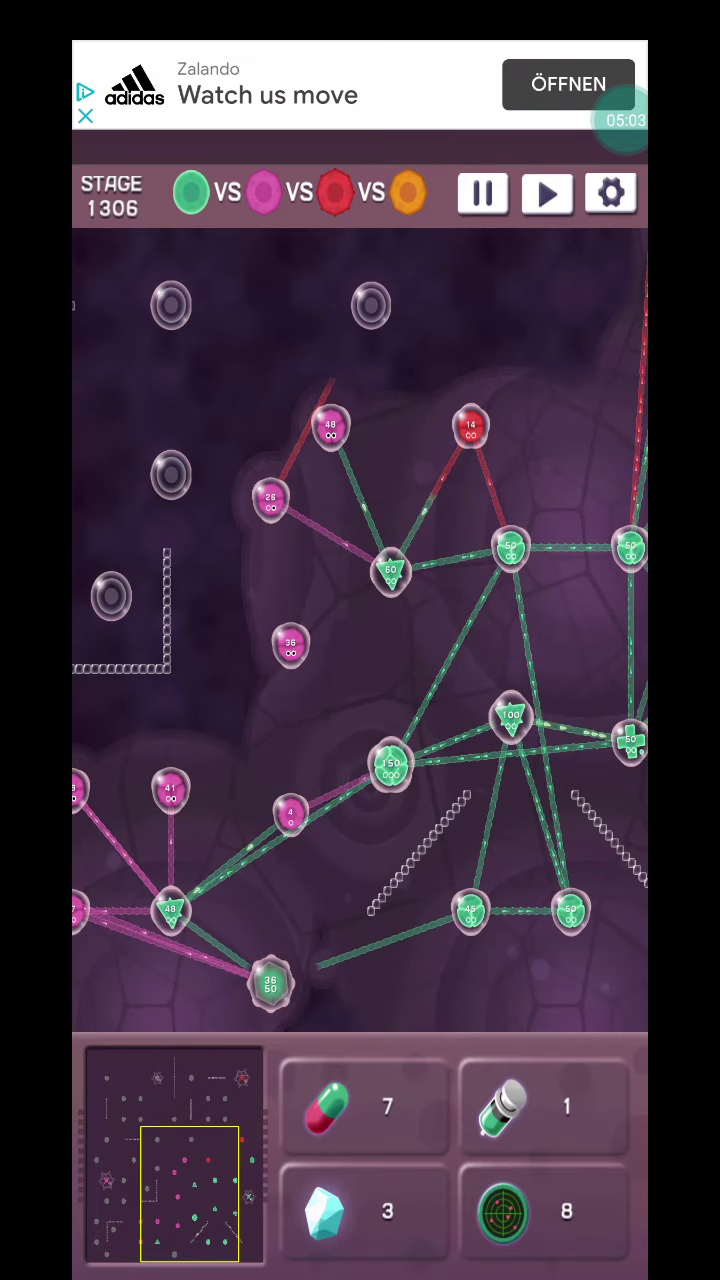
pyautogui.click(470, 910)
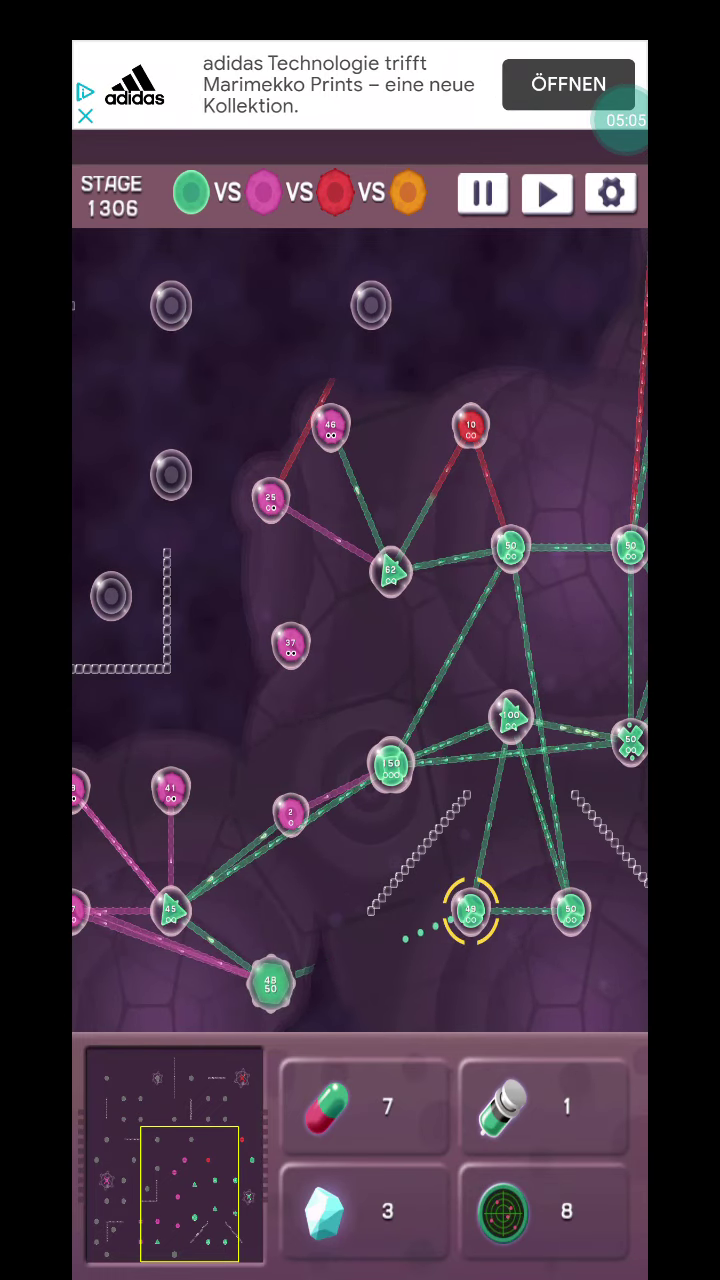
pyautogui.click(270, 985)
pyautogui.click(390, 765)
pyautogui.click(270, 985)
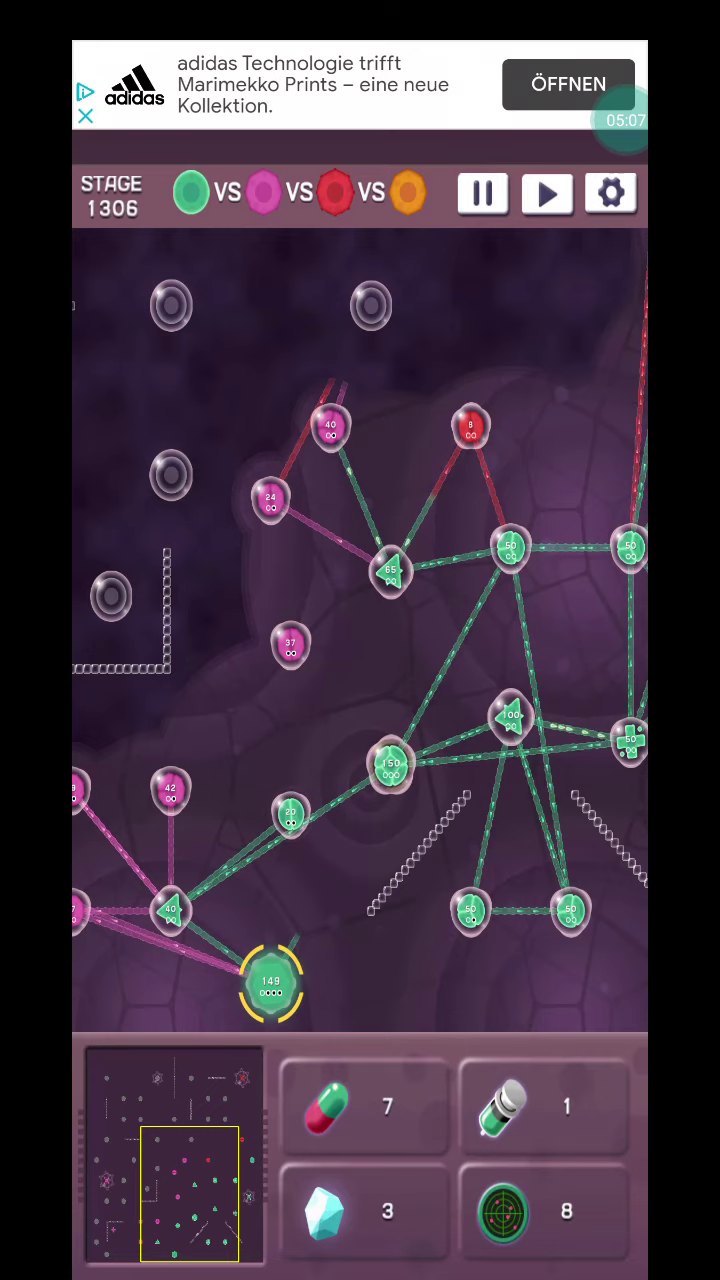
pyautogui.moveTo(360, 600); pyautogui.dragTo(385, 600)
pyautogui.click(195, 788)
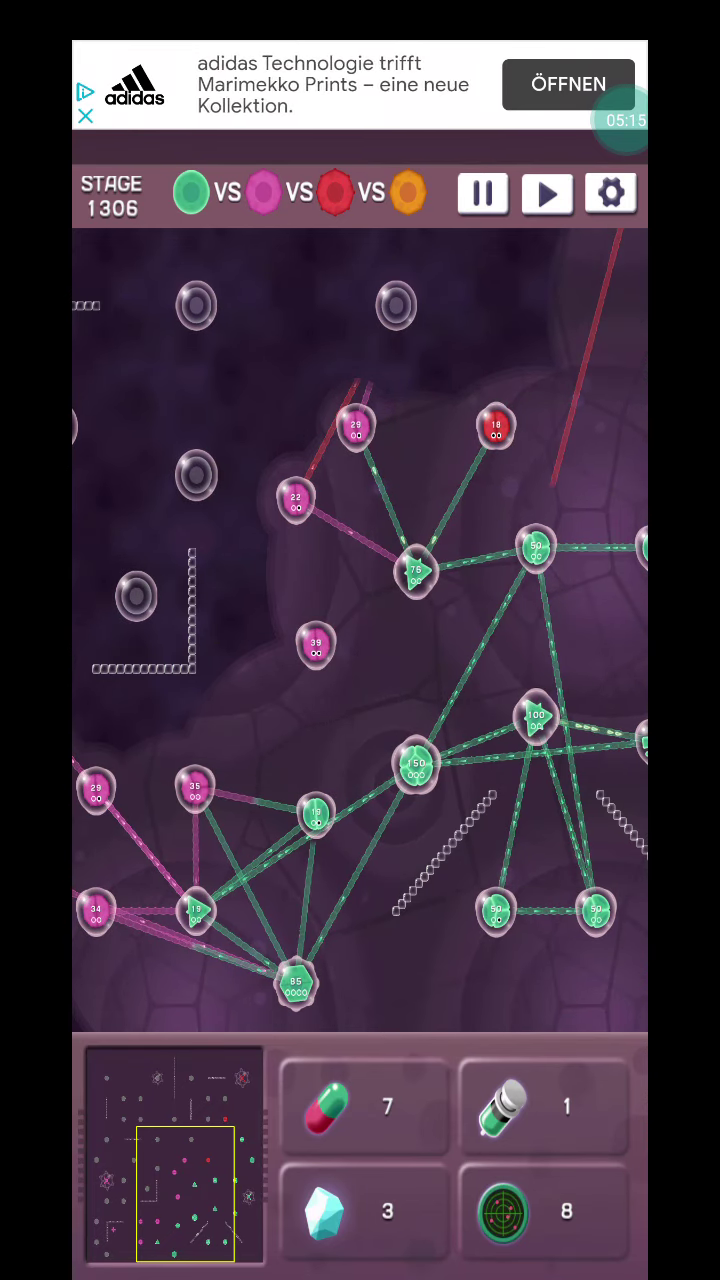
# Step: Send green 16 against pink 39, reinforce green 77 from green 50, and view the red boss
pyautogui.click(316, 812)
pyautogui.click(316, 644)
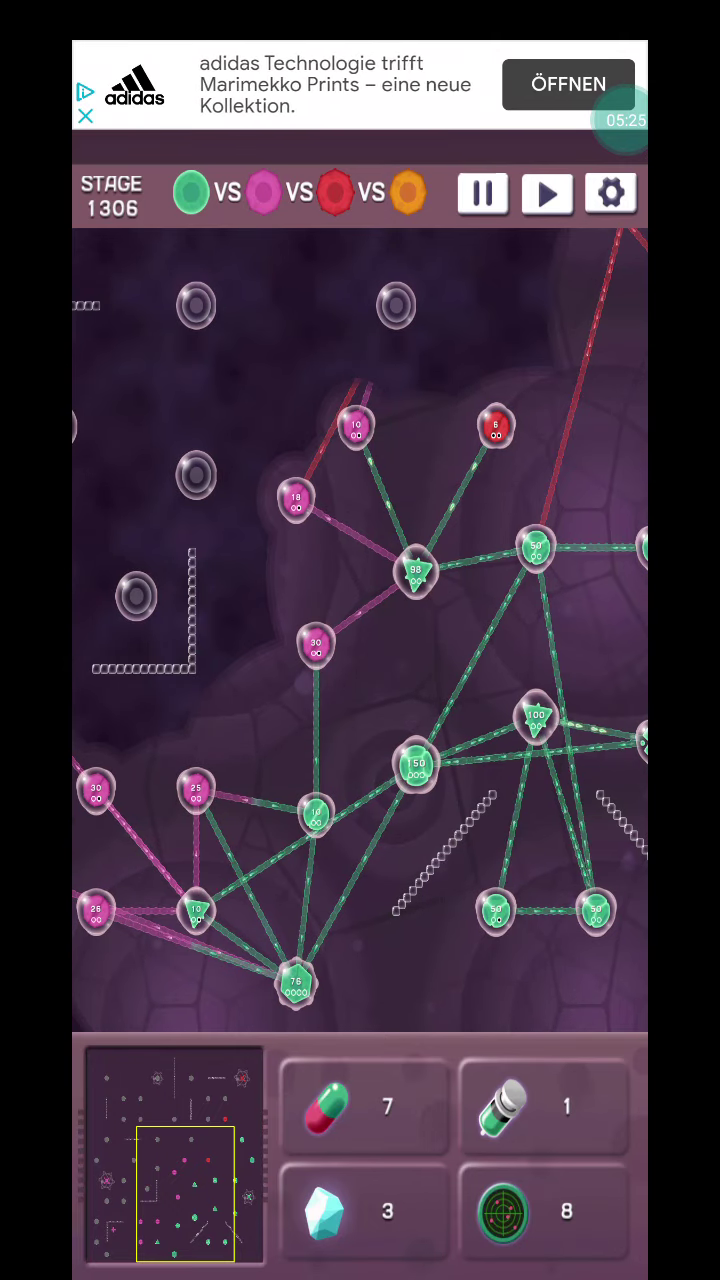
pyautogui.moveTo(496, 910); pyautogui.dragTo(296, 982)
pyautogui.moveTo(450, 500); pyautogui.dragTo(348, 544)
pyautogui.moveTo(400, 600)
pyautogui.mouseDown()
pyautogui.moveTo(364, 637)
pyautogui.moveTo(353, 743)
pyautogui.moveTo(353, 920)
pyautogui.mouseUp()
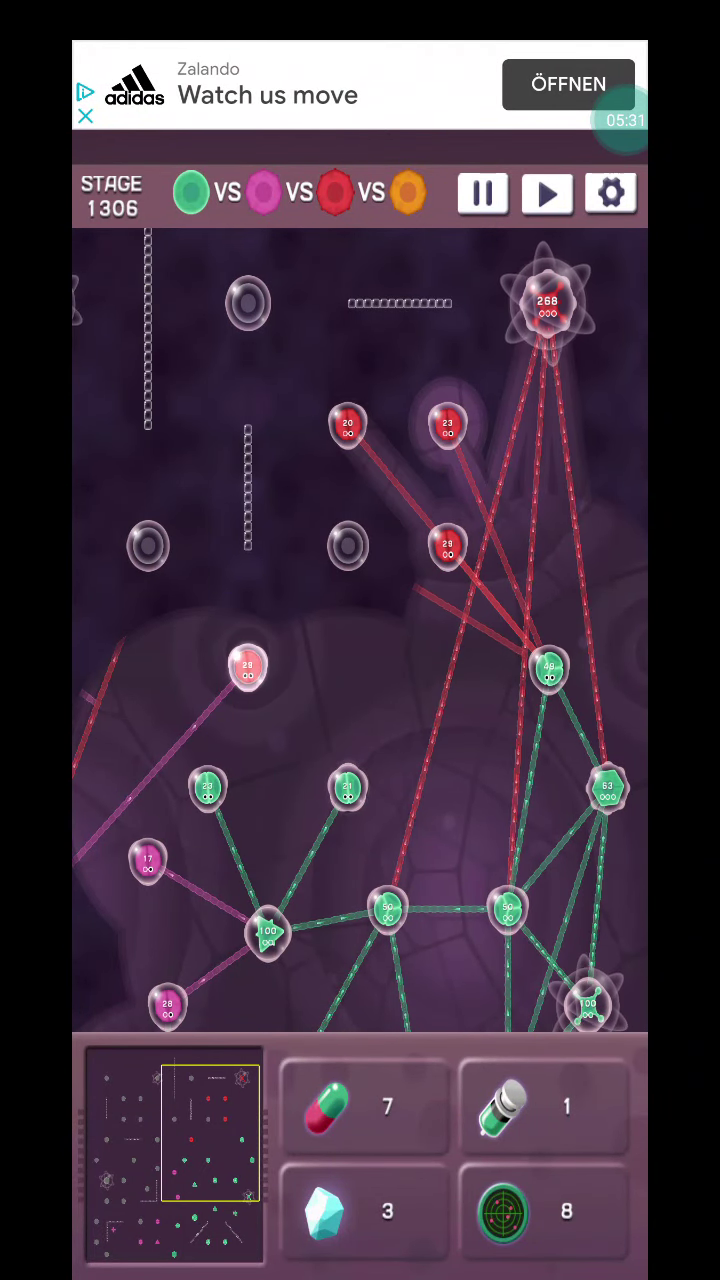
# Step: Send green 23 against a red cell below the boss and cut cell 14's link to red 24
pyautogui.moveTo(430, 592); pyautogui.dragTo(447, 423)
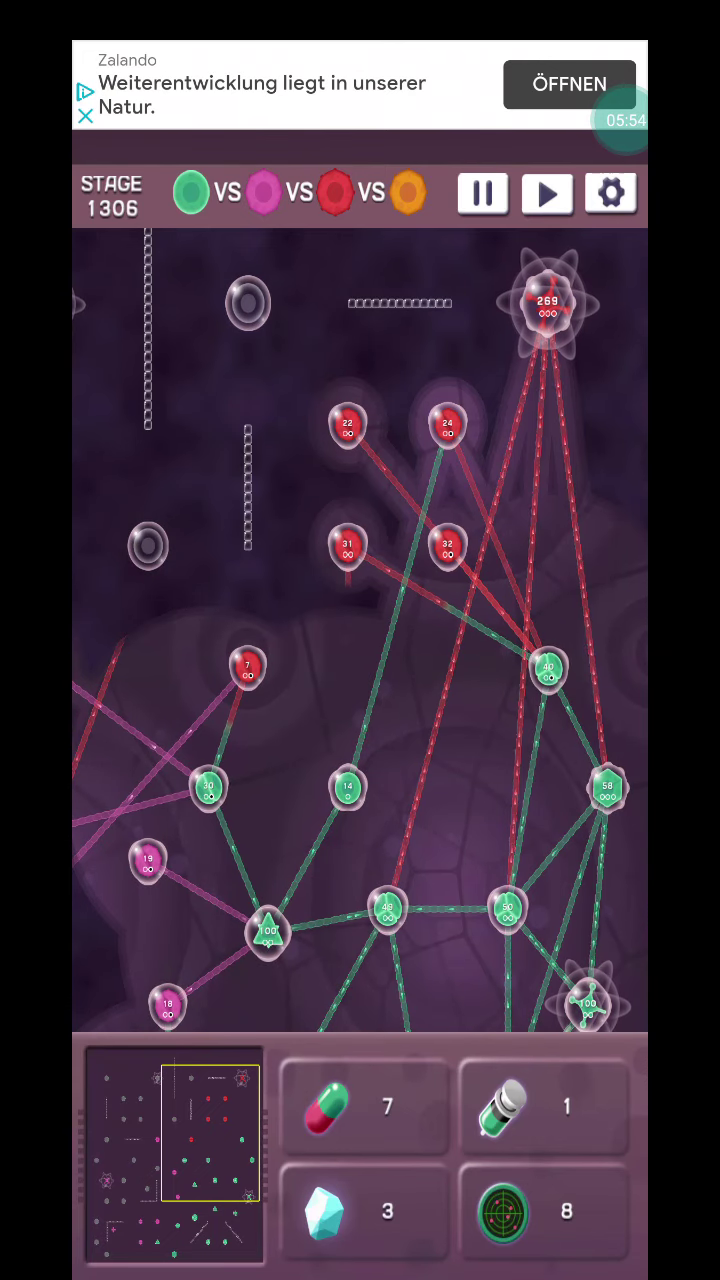
pyautogui.moveTo(325, 745); pyautogui.dragTo(390, 771)
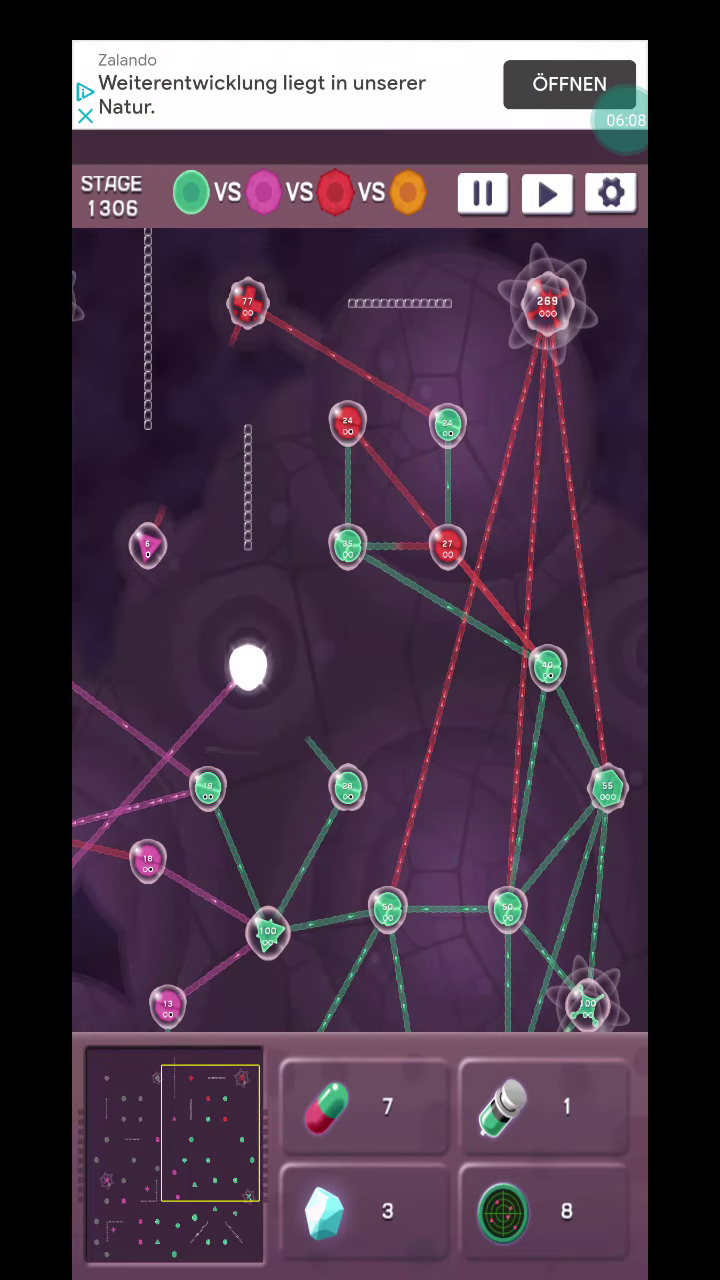
# Step: Send green 93 and 47 against pink cells, including pink 21, and capture pink 2 from cell 39
pyautogui.moveTo(300, 700); pyautogui.dragTo(520, 400)
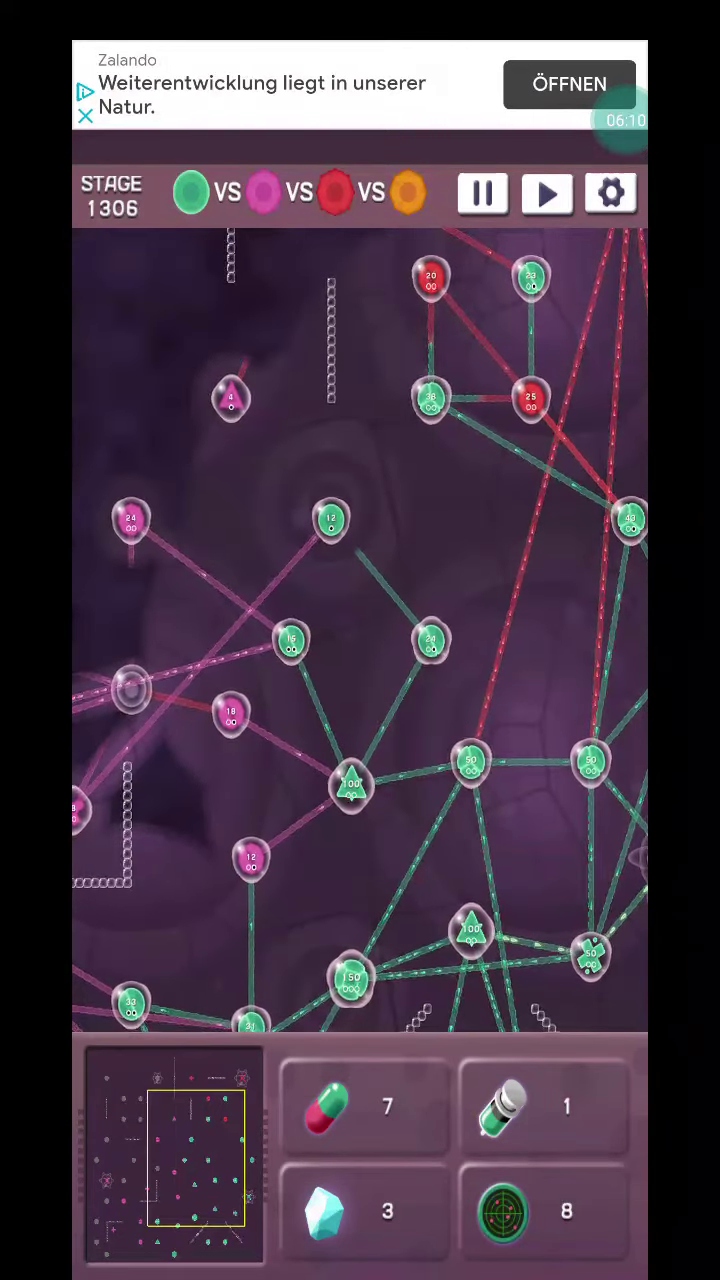
pyautogui.moveTo(360, 600); pyautogui.dragTo(405, 547)
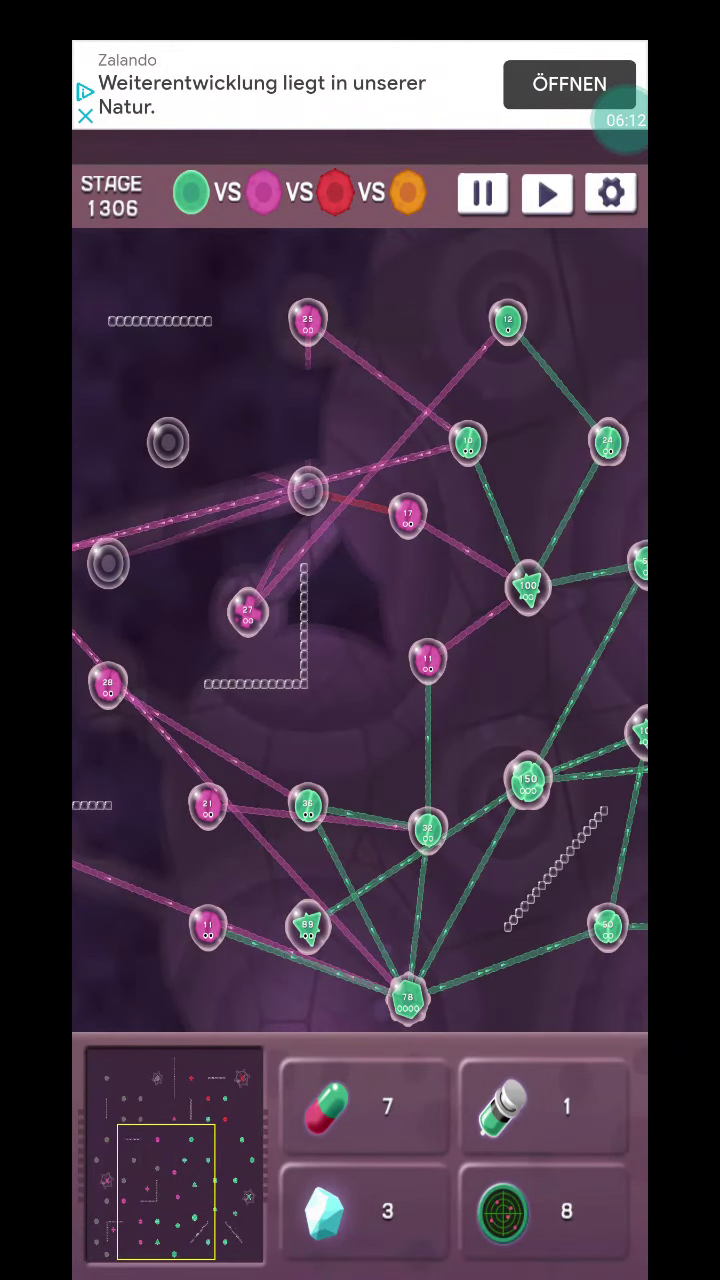
pyautogui.moveTo(300, 600); pyautogui.dragTo(412, 600)
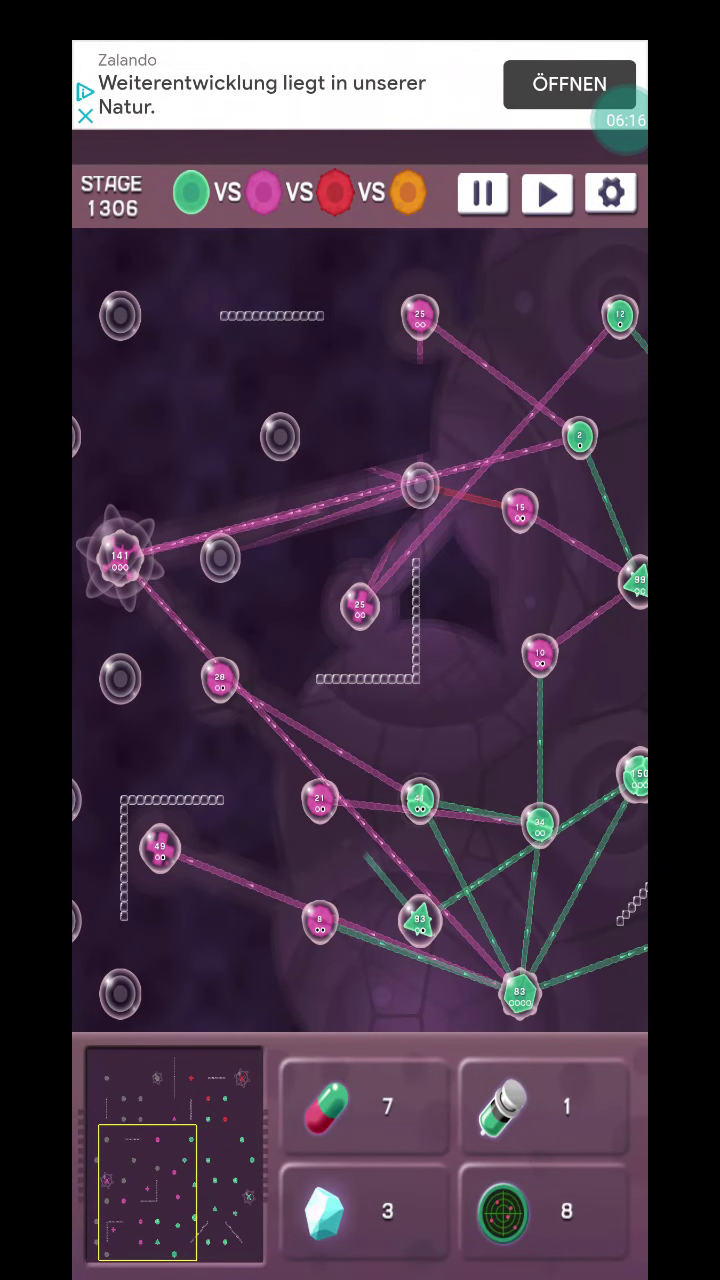
pyautogui.moveTo(420, 912)
pyautogui.mouseDown()
pyautogui.moveTo(233, 826)
pyautogui.moveTo(160, 840)
pyautogui.mouseUp()
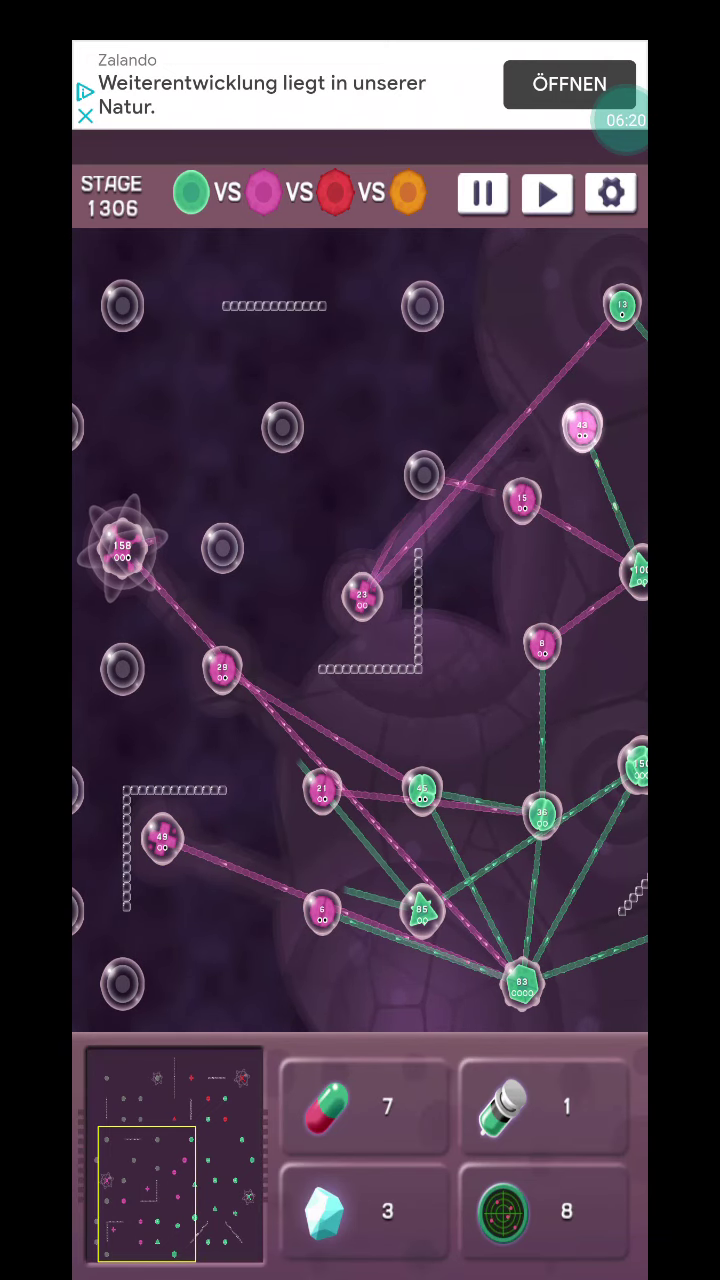
pyautogui.moveTo(422, 790); pyautogui.dragTo(322, 790)
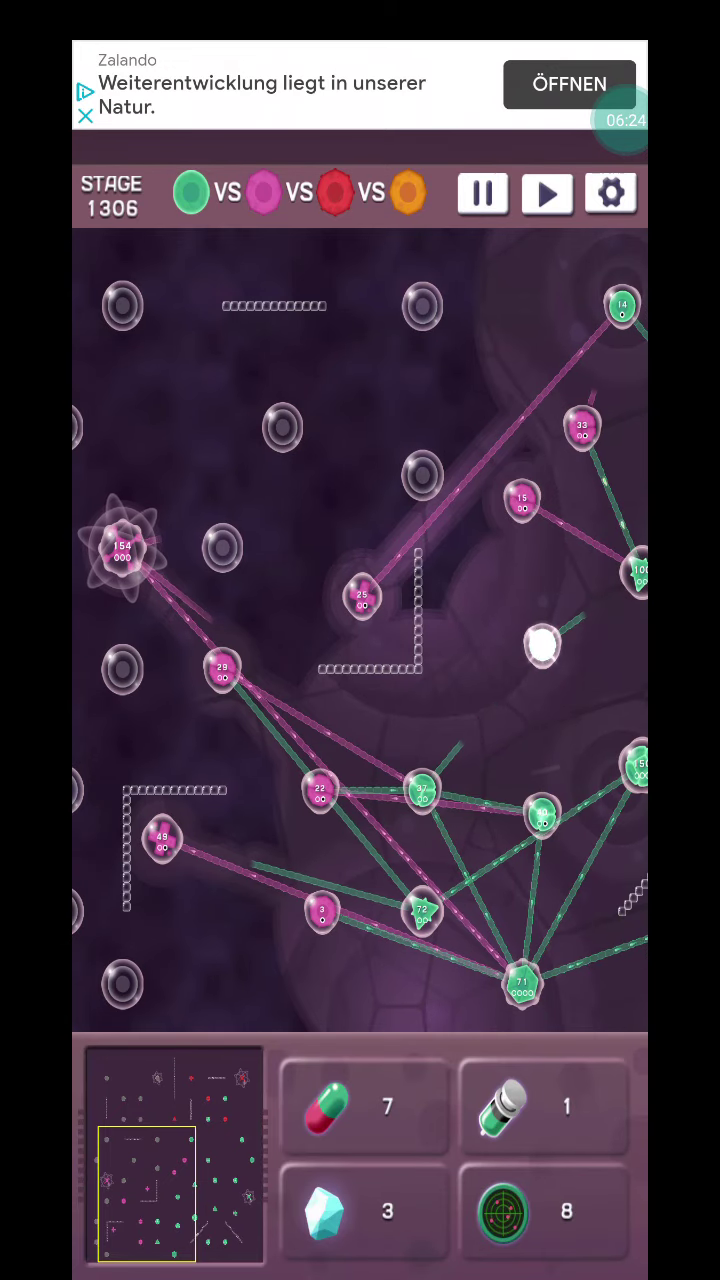
pyautogui.moveTo(541, 812); pyautogui.dragTo(541, 645)
pyautogui.moveTo(400, 500); pyautogui.dragTo(267, 711)
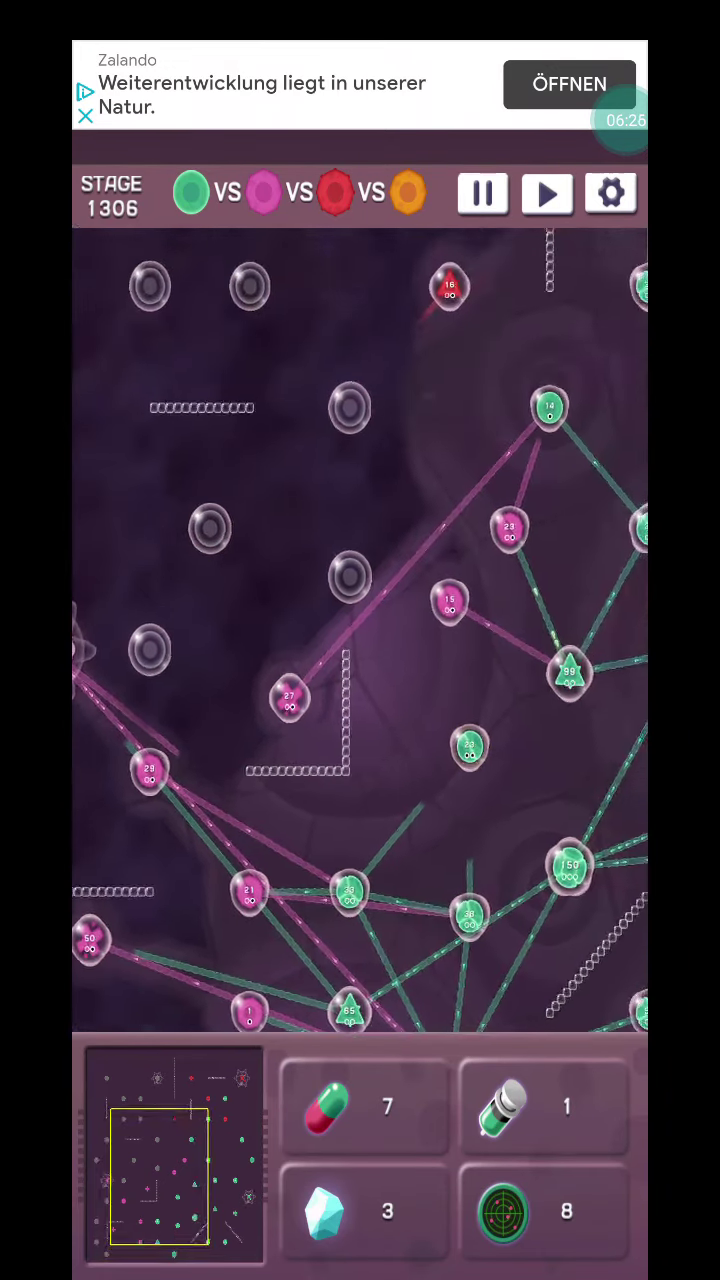
pyautogui.click(443, 637)
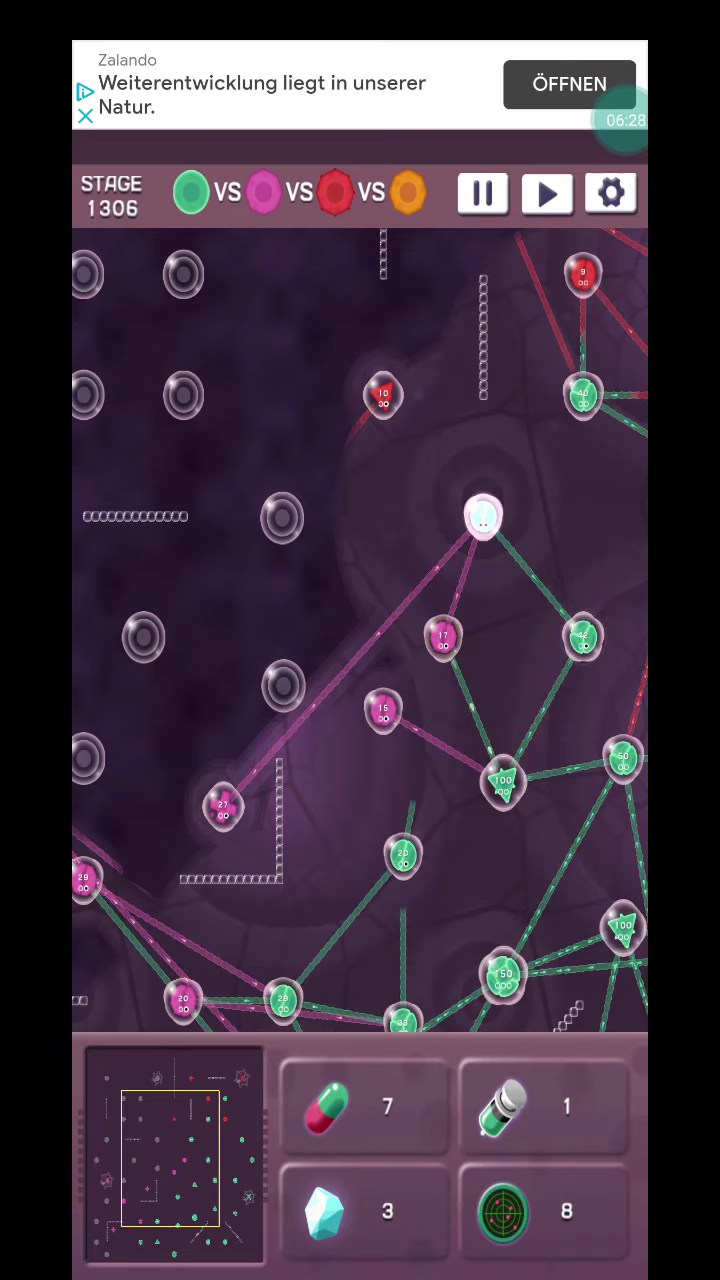
pyautogui.moveTo(483, 515); pyautogui.dragTo(248, 665)
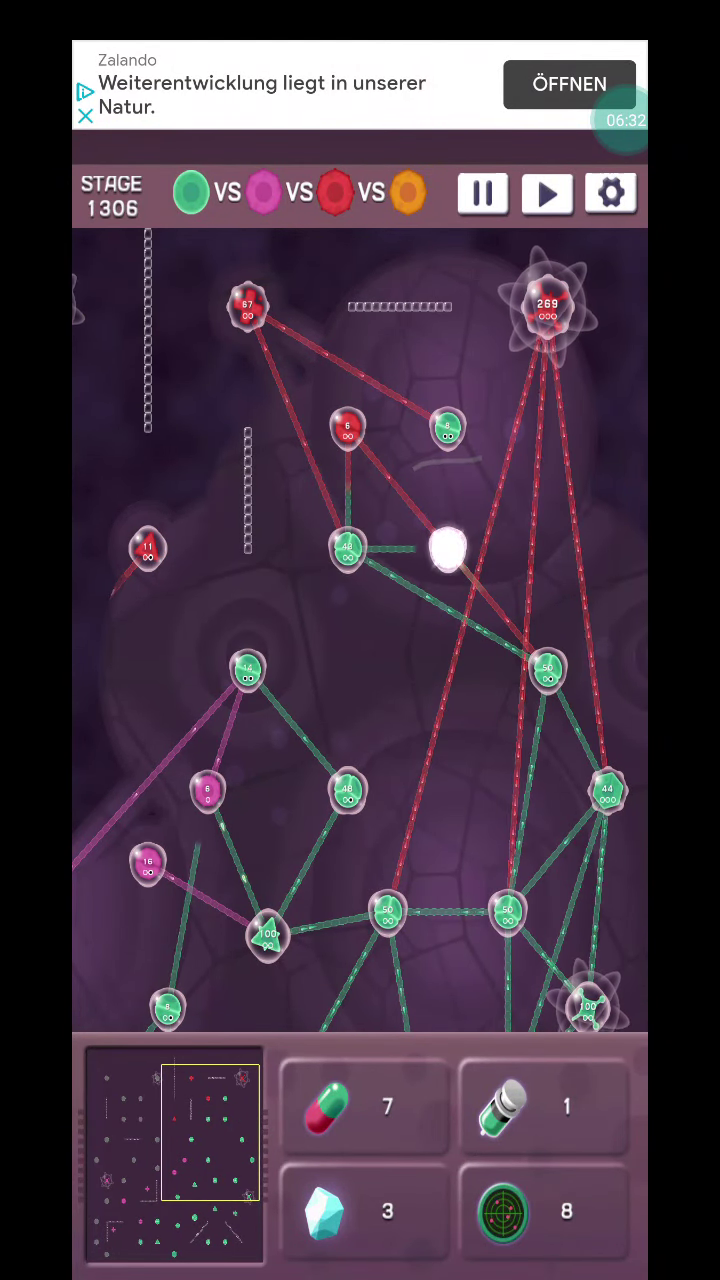
# Step: Target red cell 5, send cell 48 at the red boss, and attack pink 27 and 21
pyautogui.click(347, 427)
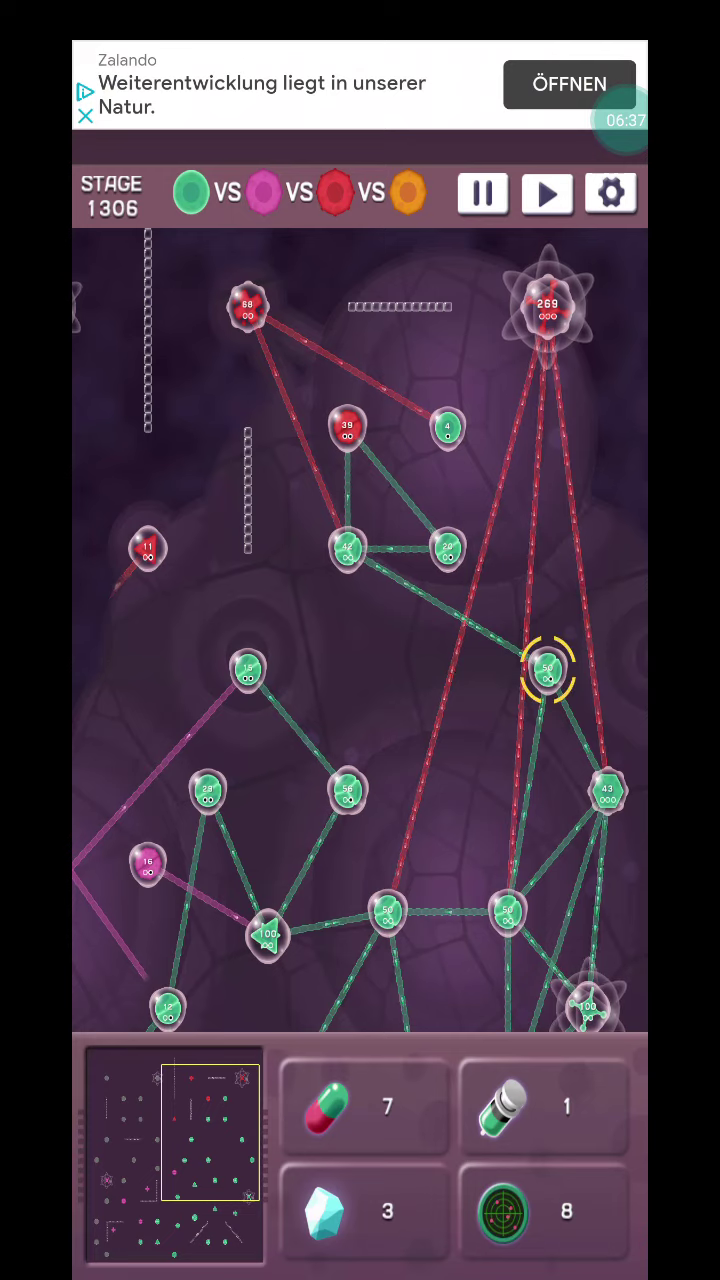
pyautogui.click(547, 307)
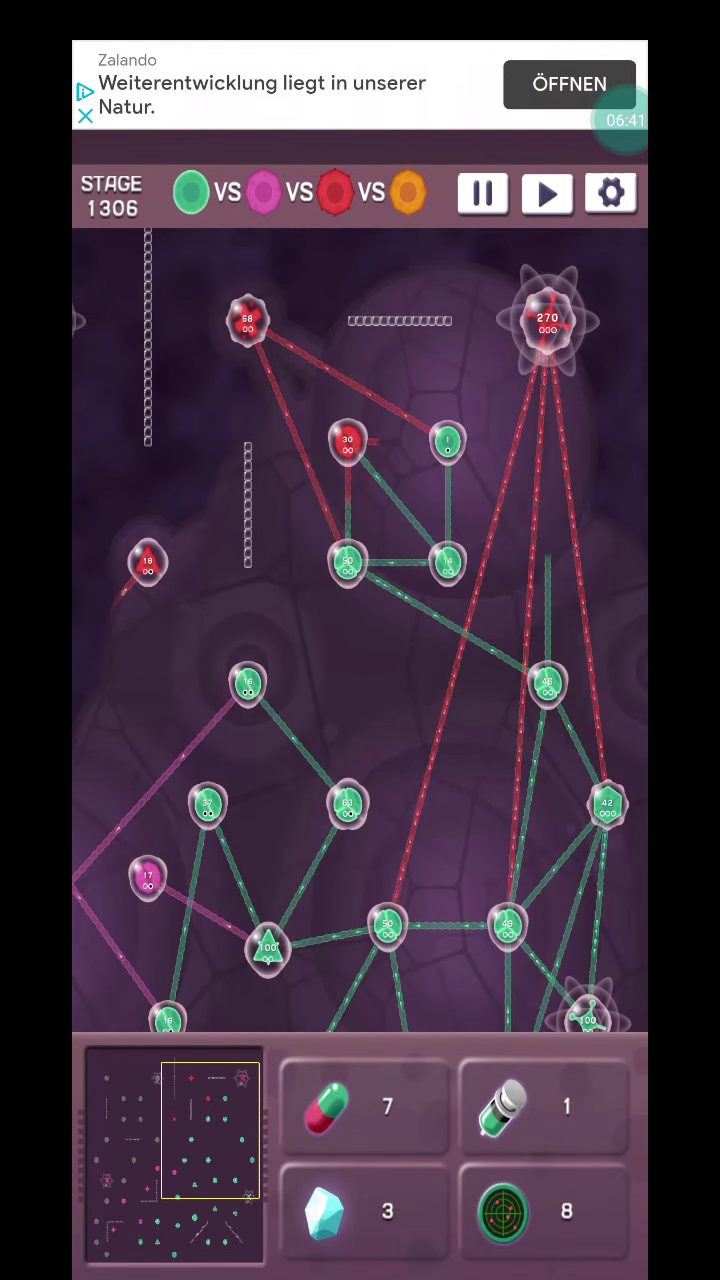
pyautogui.moveTo(250, 700); pyautogui.dragTo(376, 582)
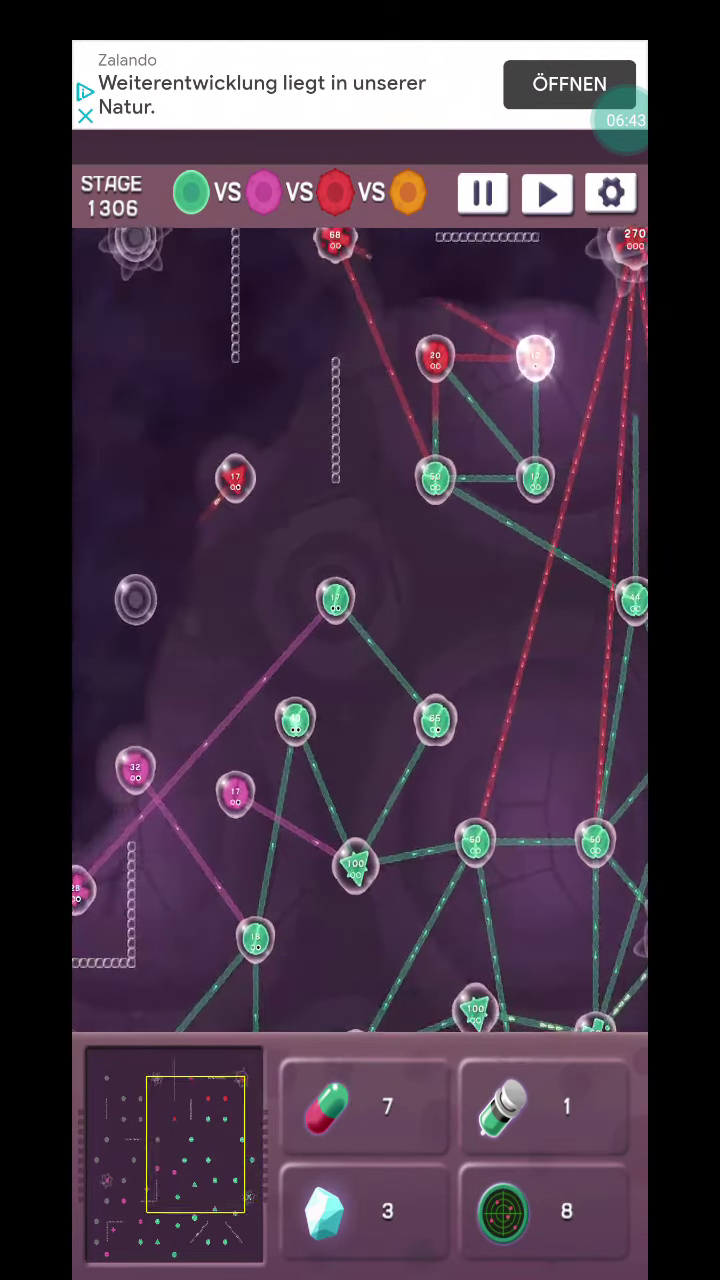
pyautogui.moveTo(333, 686); pyautogui.dragTo(173, 735)
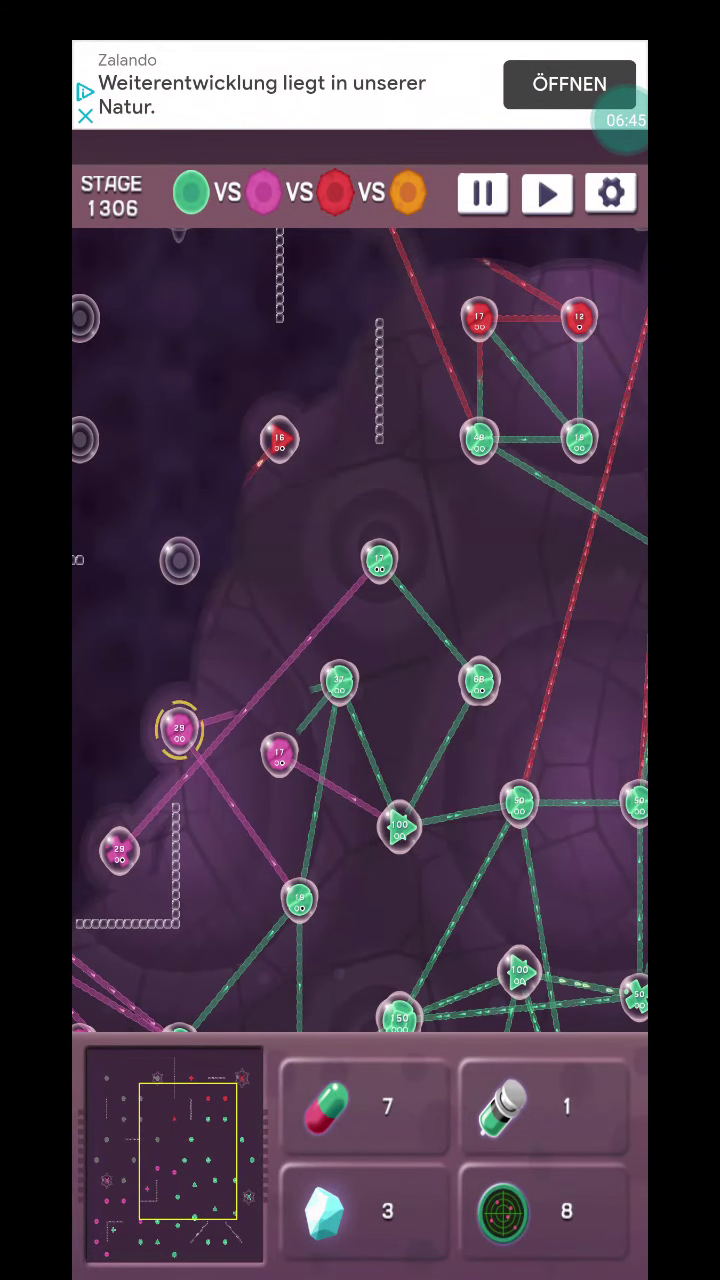
pyautogui.moveTo(250, 800); pyautogui.dragTo(411, 605)
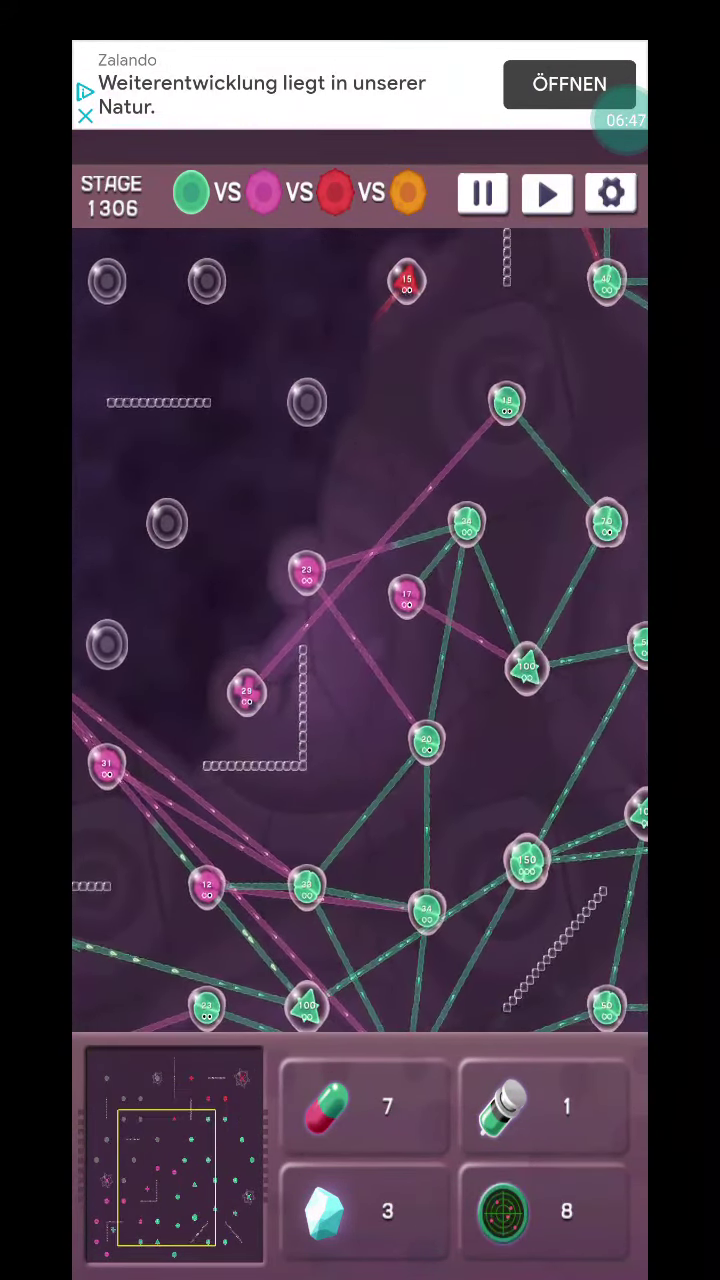
pyautogui.moveTo(300, 700); pyautogui.dragTo(403, 640)
pyautogui.moveTo(183, 838); pyautogui.dragTo(143, 982)
# Step: Cut the link from cell 80 to 100, then attack pink with green cells 73 and 97
pyautogui.moveTo(225, 820); pyautogui.dragTo(240, 885)
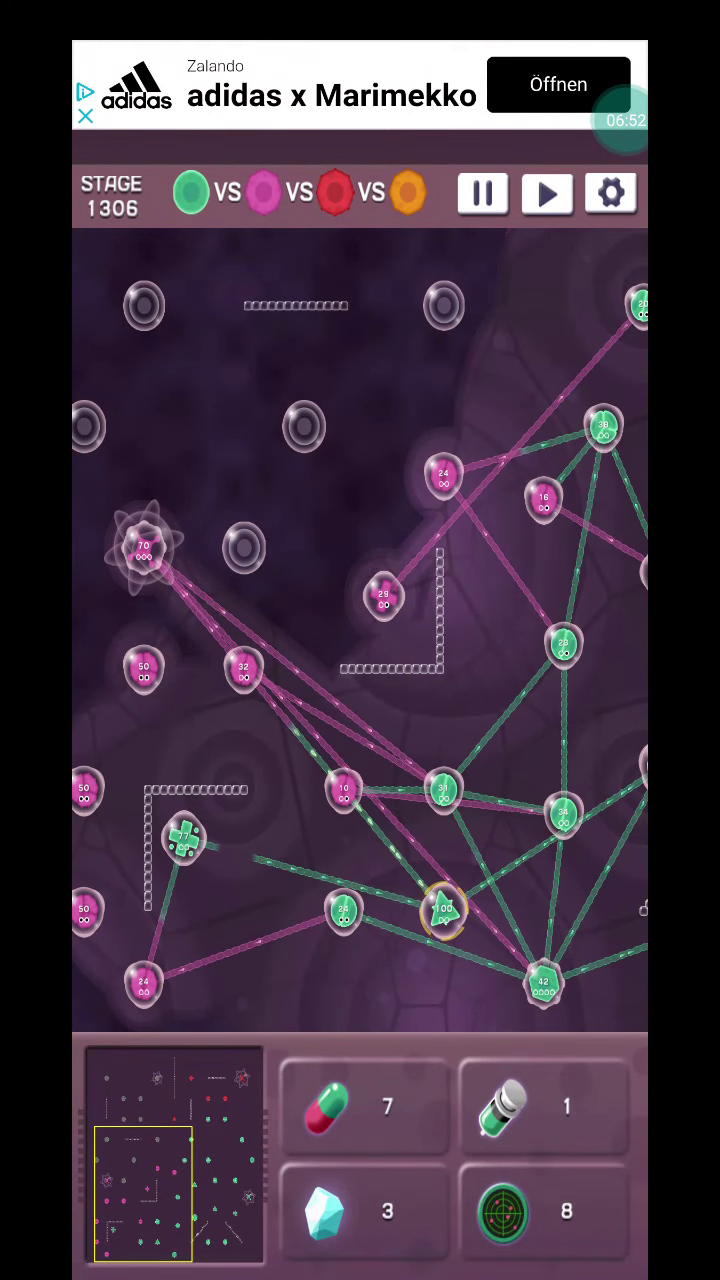
pyautogui.click(183, 838)
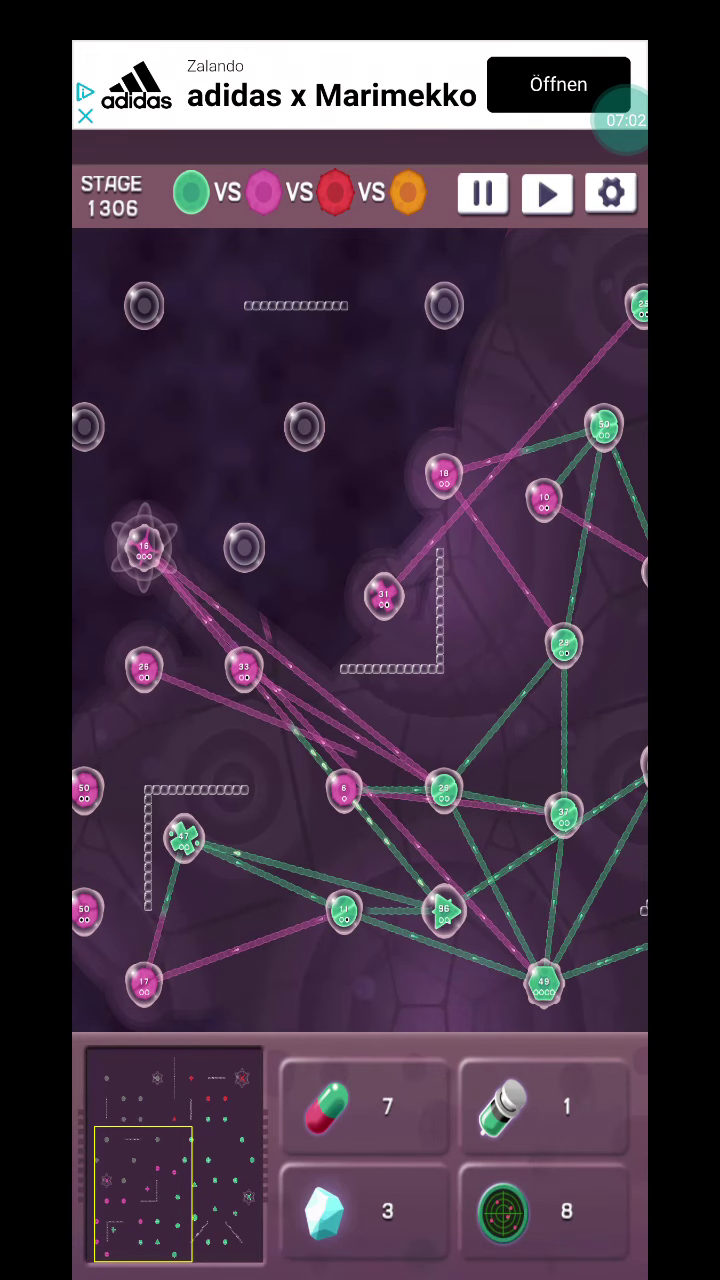
pyautogui.click(444, 910)
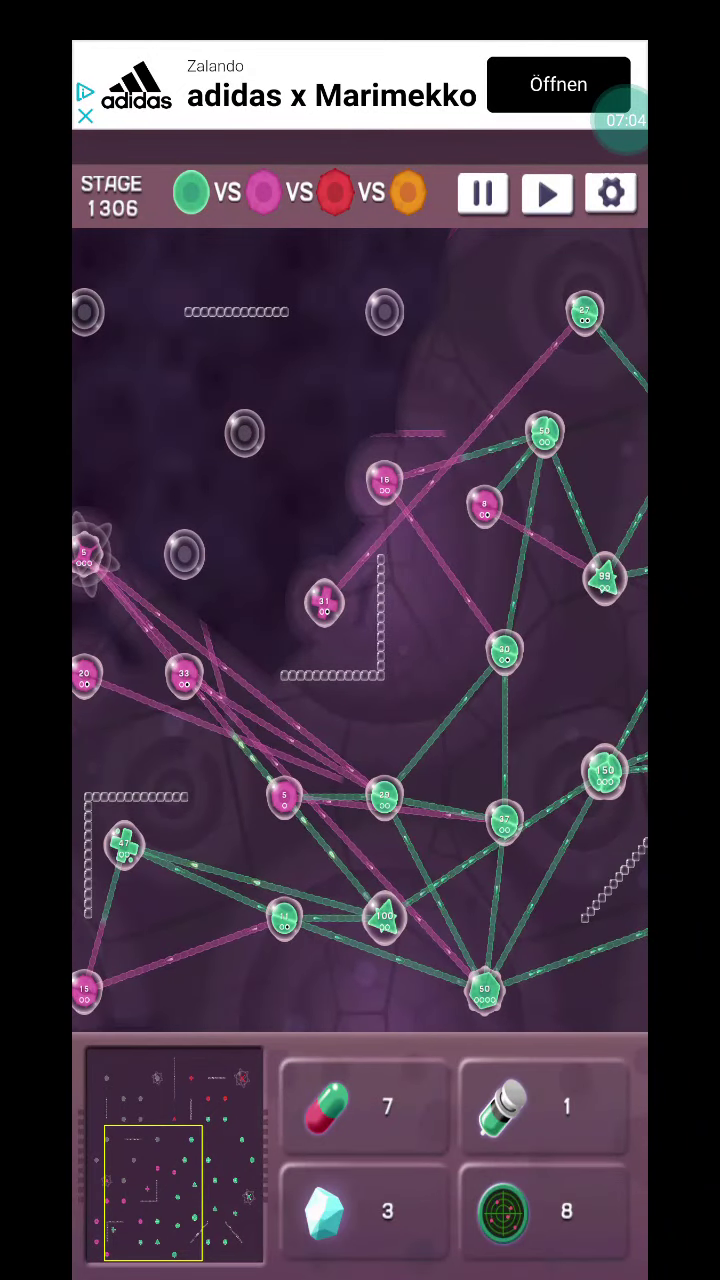
pyautogui.moveTo(340, 630); pyautogui.dragTo(410, 625)
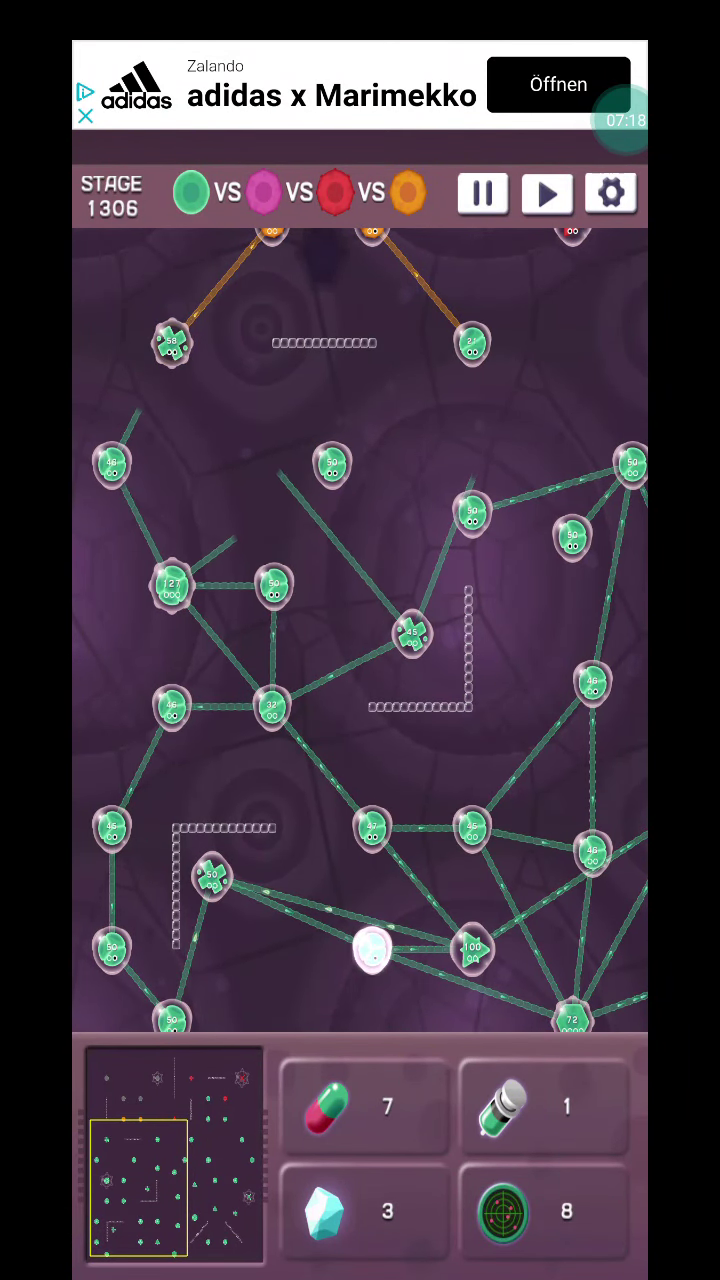
# Step: Attack the red 21 cell by linking the 56 and central 50 cells toward it
pyautogui.click(472, 343)
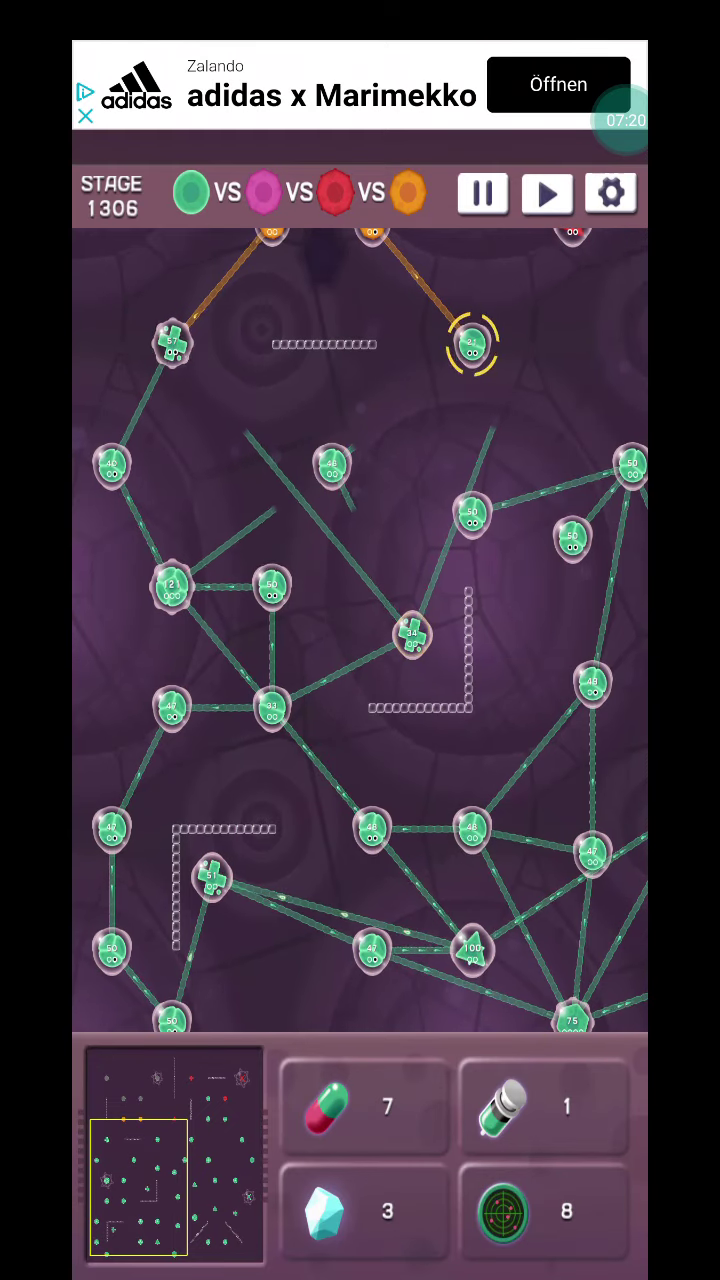
pyautogui.moveTo(171, 343); pyautogui.dragTo(271, 585)
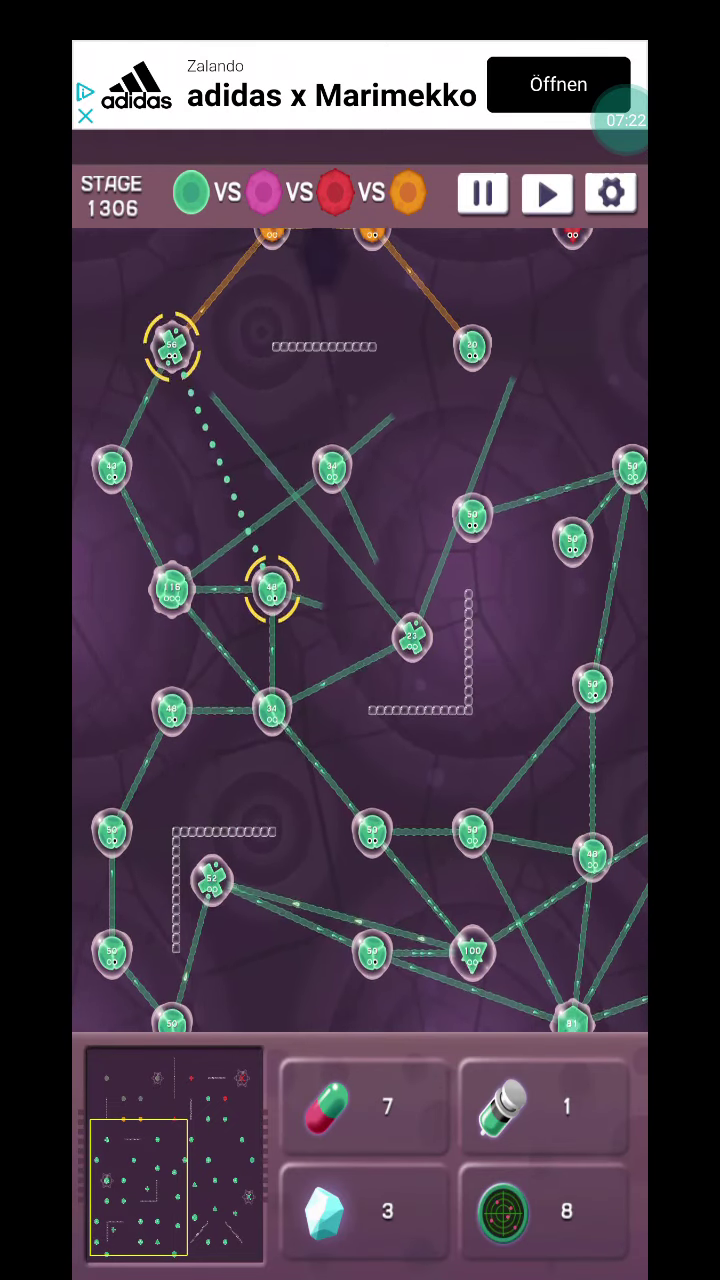
pyautogui.moveTo(400, 500); pyautogui.dragTo(267, 607)
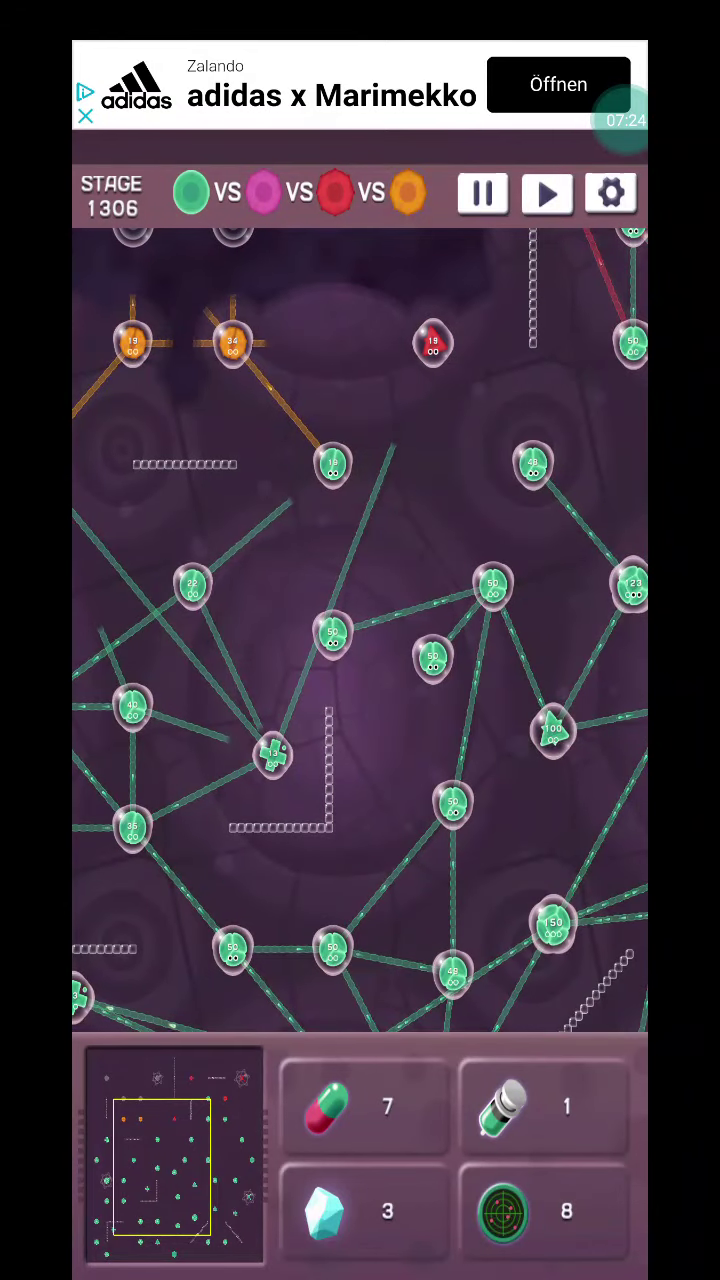
pyautogui.moveTo(338, 627); pyautogui.dragTo(439, 652)
pyautogui.moveTo(338, 627)
pyautogui.mouseDown()
pyautogui.moveTo(539, 457)
pyautogui.moveTo(433, 343)
pyautogui.mouseUp()
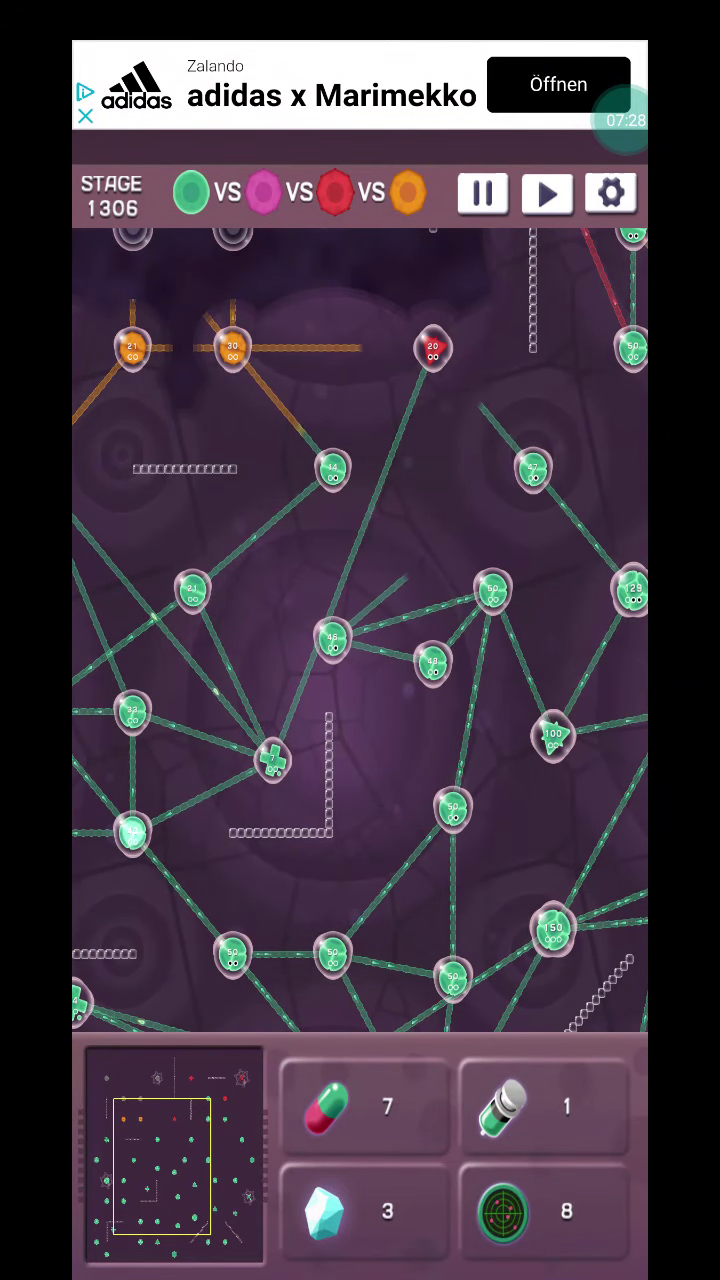
pyautogui.moveTo(333, 637); pyautogui.dragTo(433, 345)
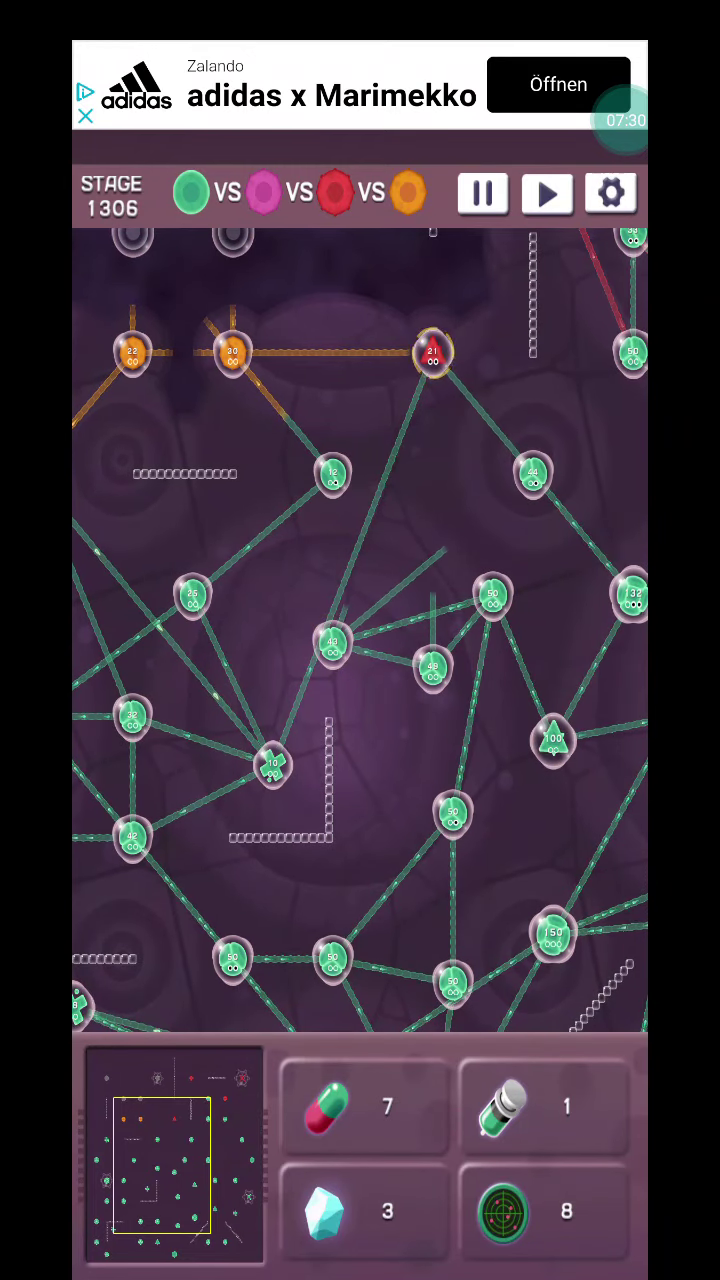
# Step: Attack the red 216 boss from the 37 cell and link two green cells to reinforce one
pyautogui.moveTo(450, 600)
pyautogui.mouseDown()
pyautogui.moveTo(241, 645)
pyautogui.moveTo(172, 671)
pyautogui.moveTo(165, 768)
pyautogui.mouseUp()
pyautogui.moveTo(400, 500); pyautogui.dragTo(400, 596)
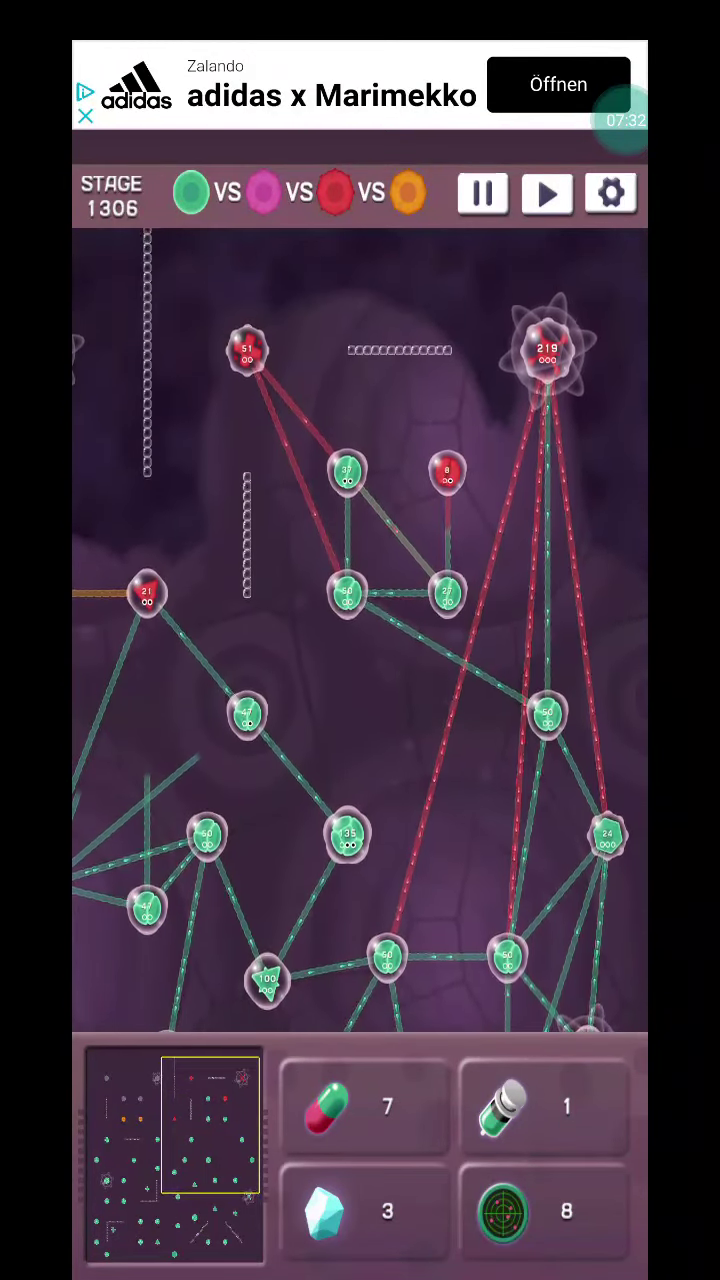
pyautogui.click(347, 490)
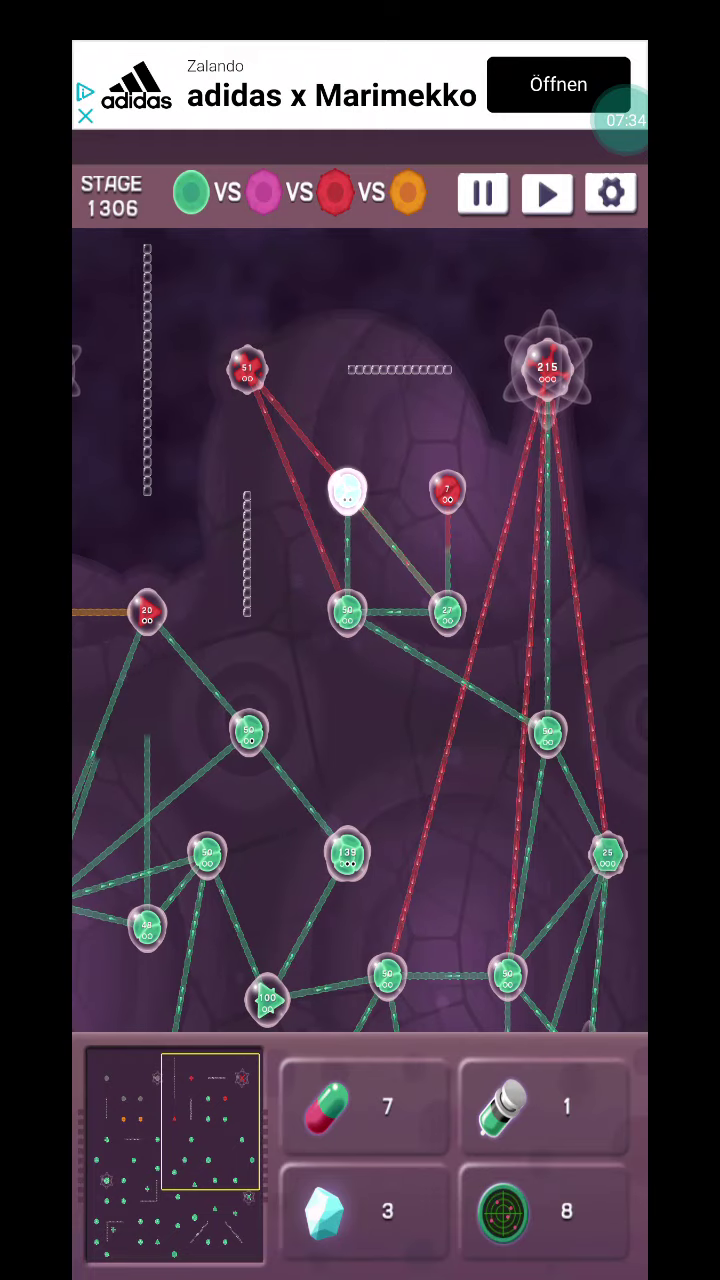
pyautogui.moveTo(347, 855); pyautogui.dragTo(547, 368)
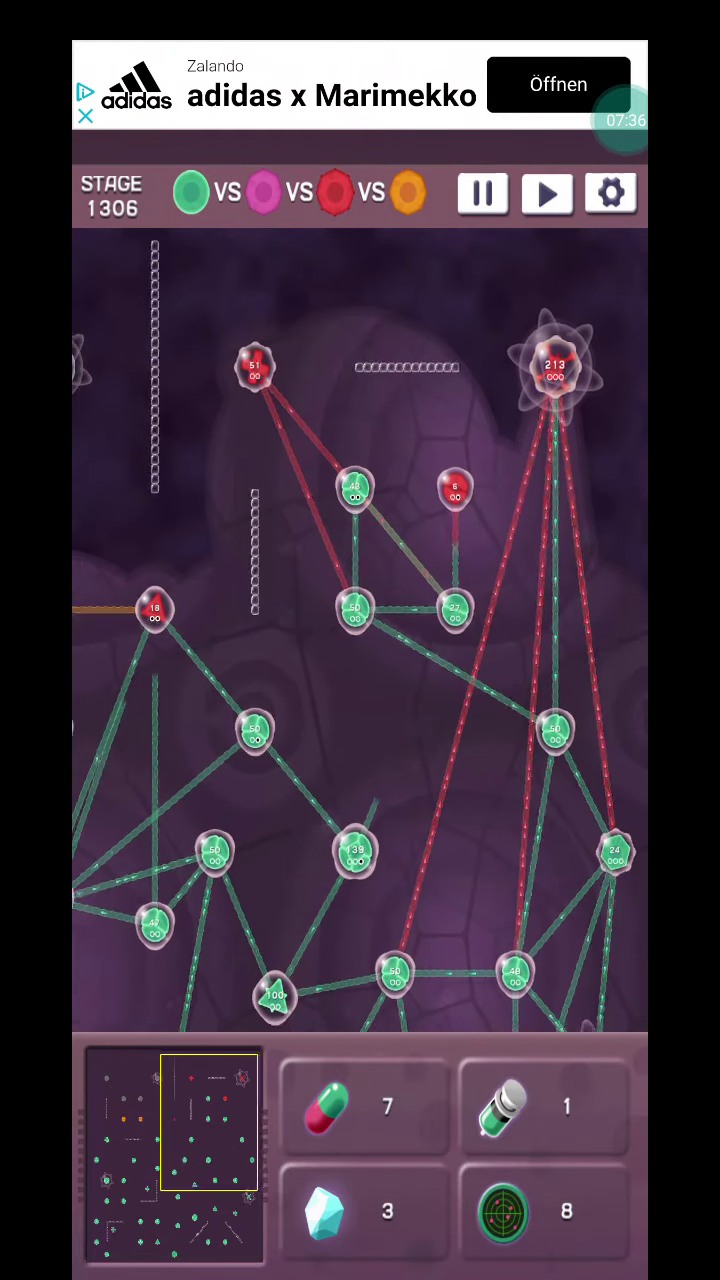
pyautogui.moveTo(300, 600); pyautogui.dragTo(484, 519)
pyautogui.moveTo(434, 655); pyautogui.dragTo(534, 532)
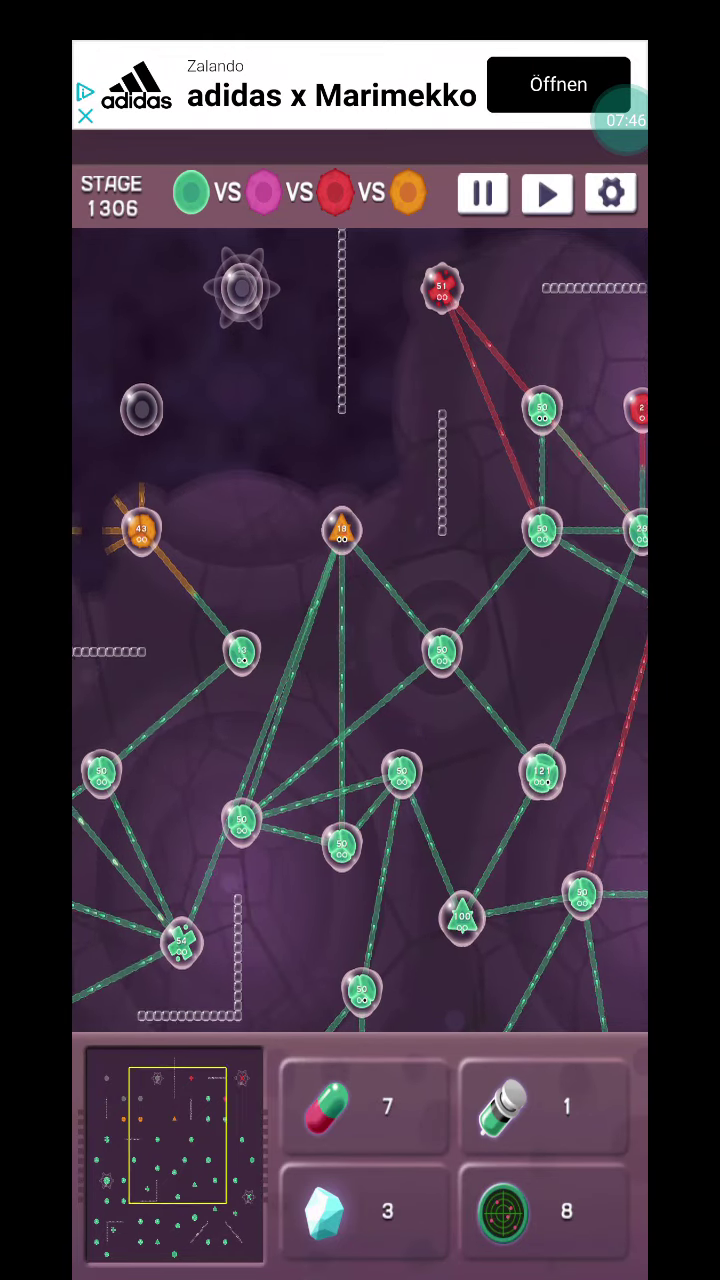
# Step: Reinforce the 184 cell near the orange cells from the 144 cell
pyautogui.moveTo(300, 600); pyautogui.dragTo(537, 518)
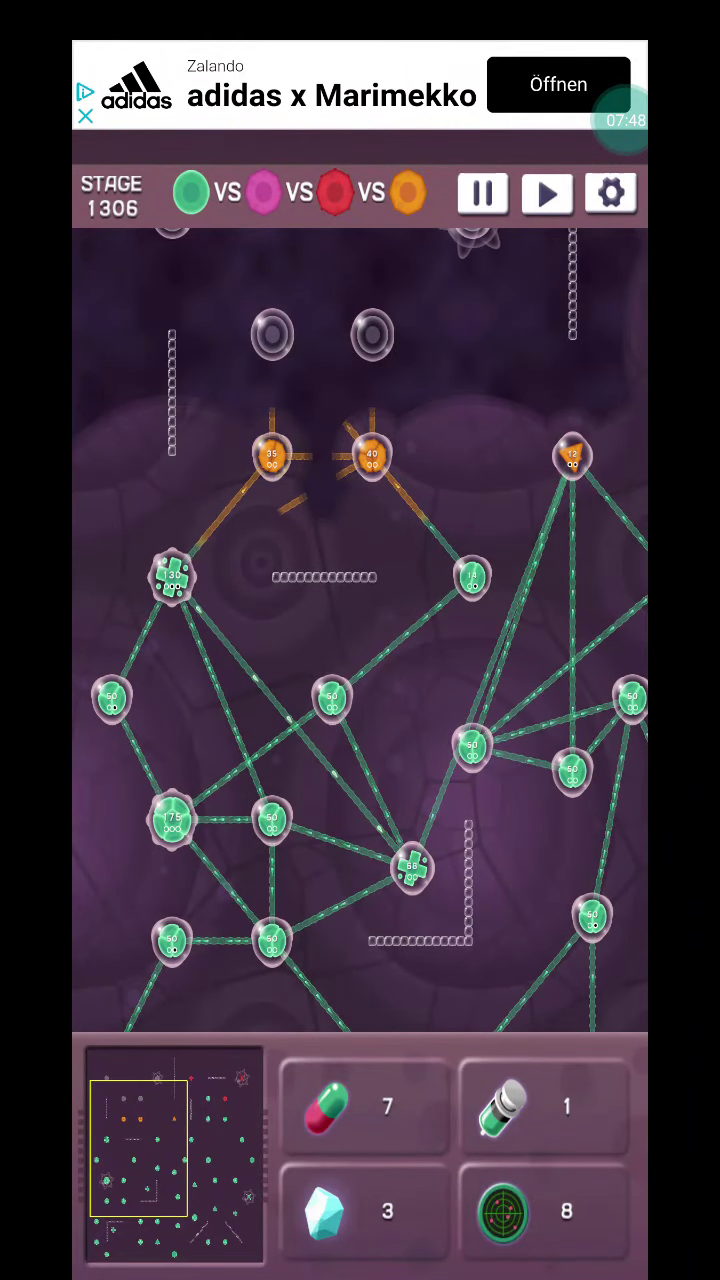
pyautogui.moveTo(360, 500); pyautogui.dragTo(360, 588)
pyautogui.moveTo(172, 665); pyautogui.dragTo(172, 905)
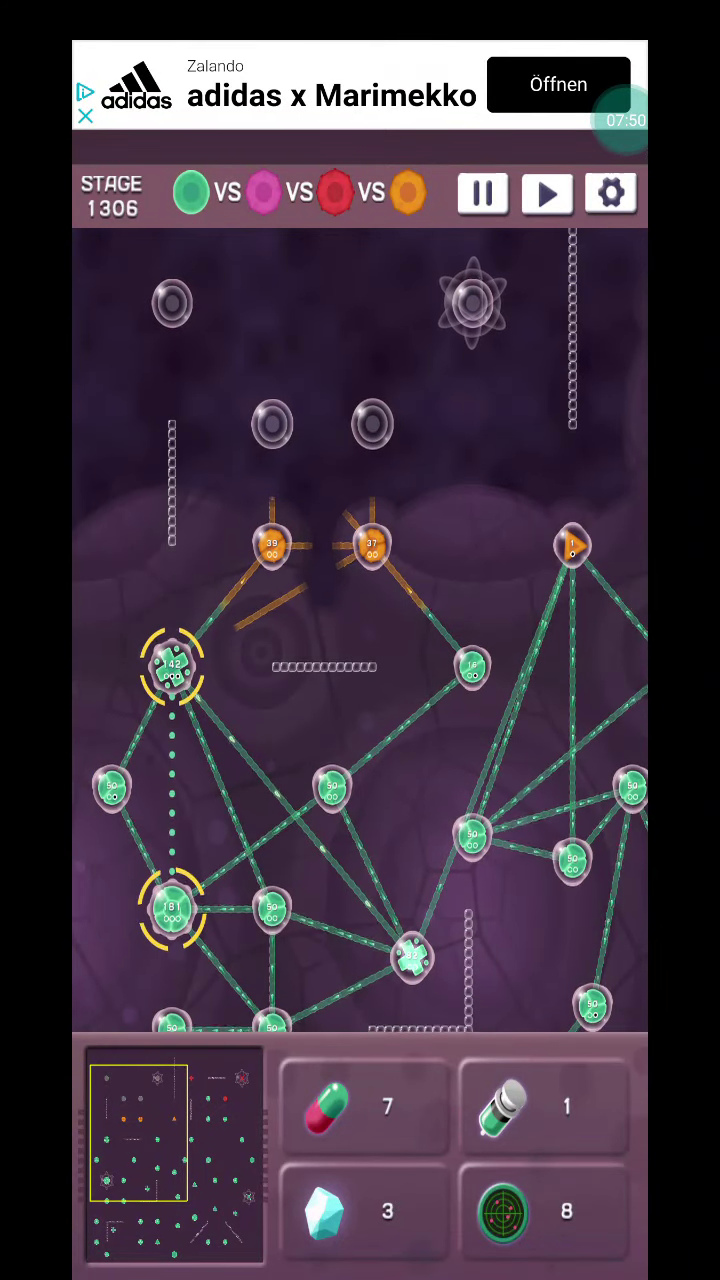
# Step: Send a green cell to attack the red 165 boss
pyautogui.moveTo(480, 500); pyautogui.dragTo(340, 590)
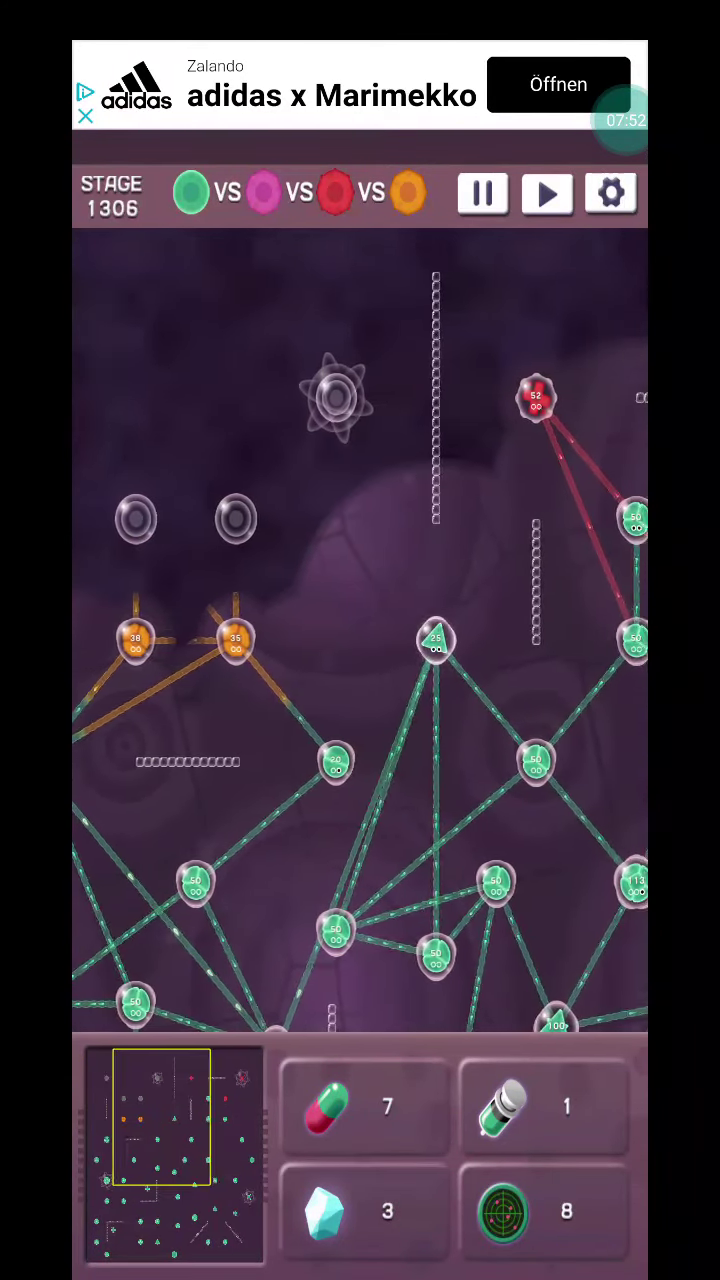
pyautogui.moveTo(500, 600); pyautogui.dragTo(315, 600)
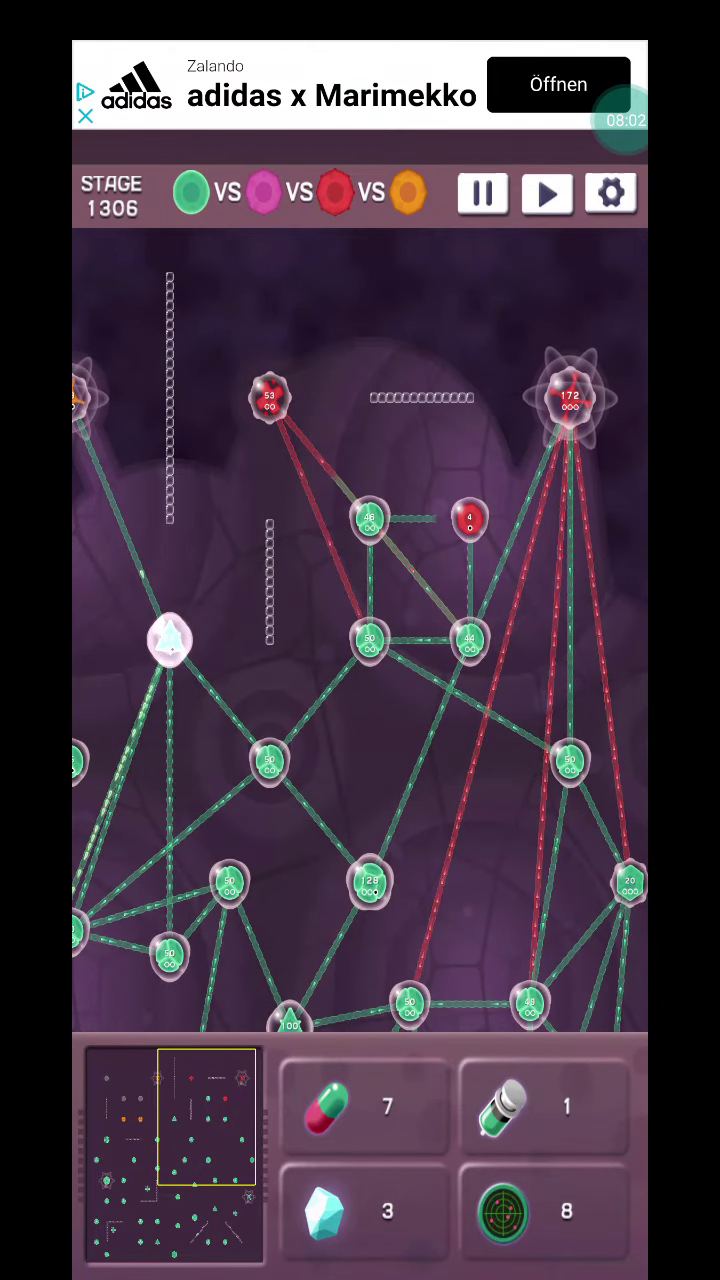
pyautogui.click(470, 640)
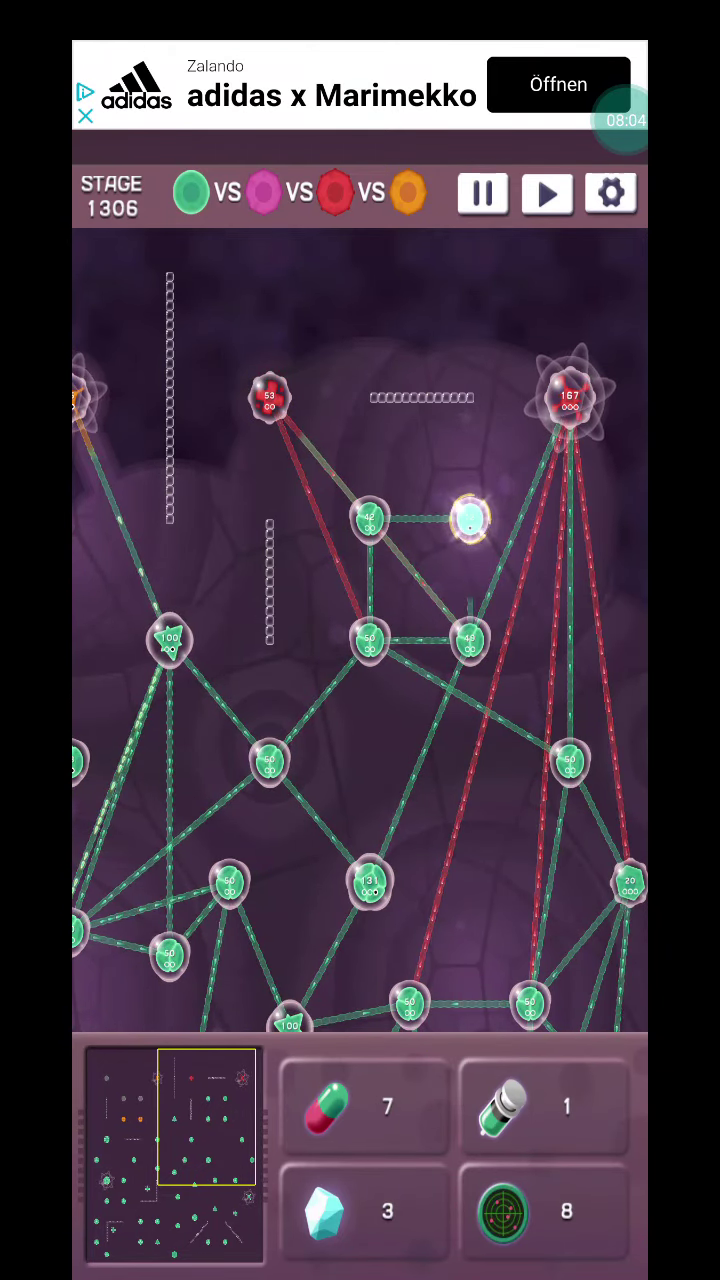
pyautogui.click(568, 396)
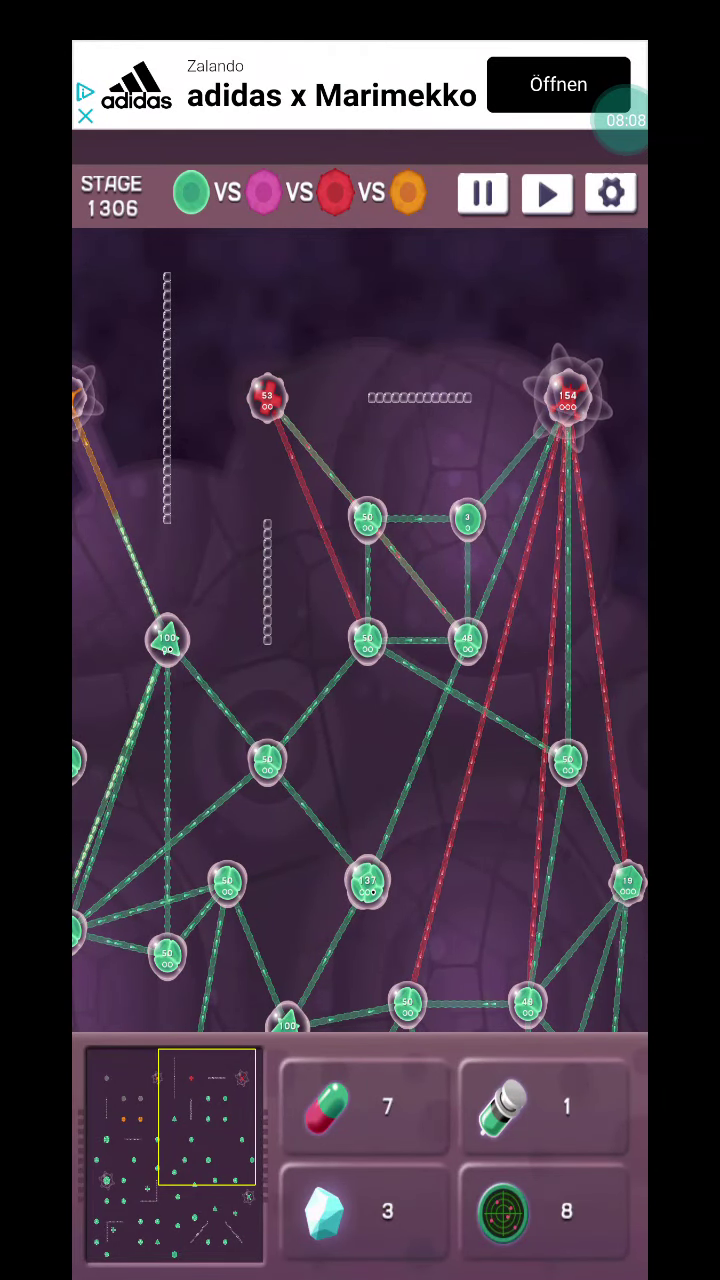
pyautogui.moveTo(300, 640); pyautogui.dragTo(472, 640)
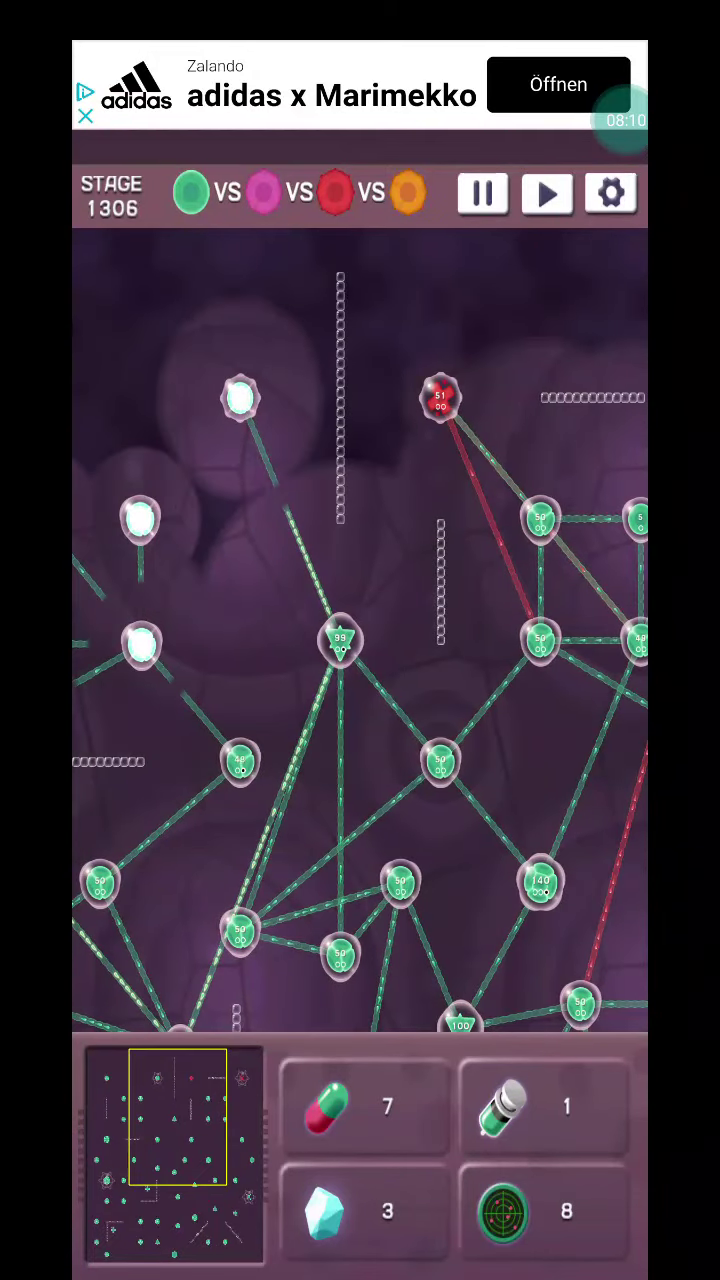
# Step: Attack the red cell with the 100 cell and link a lower cell to two upper cells
pyautogui.click(340, 640)
pyautogui.click(440, 398)
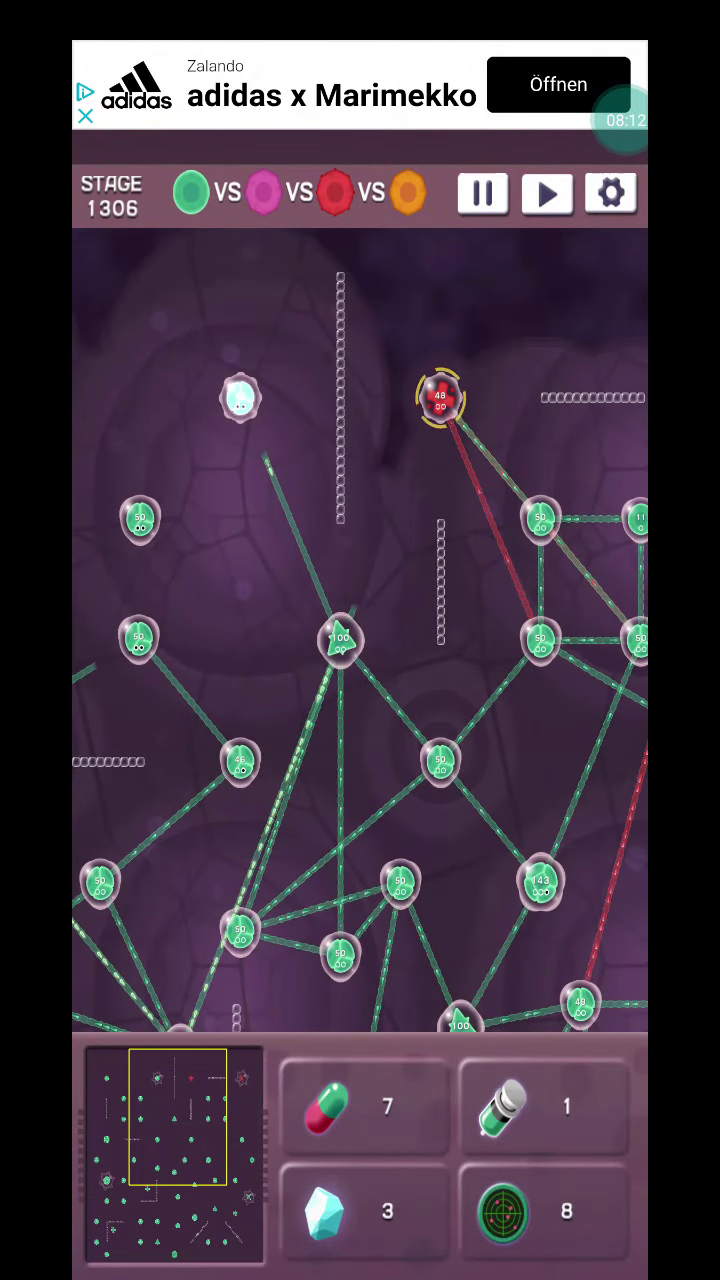
pyautogui.moveTo(330, 640); pyautogui.dragTo(555, 608)
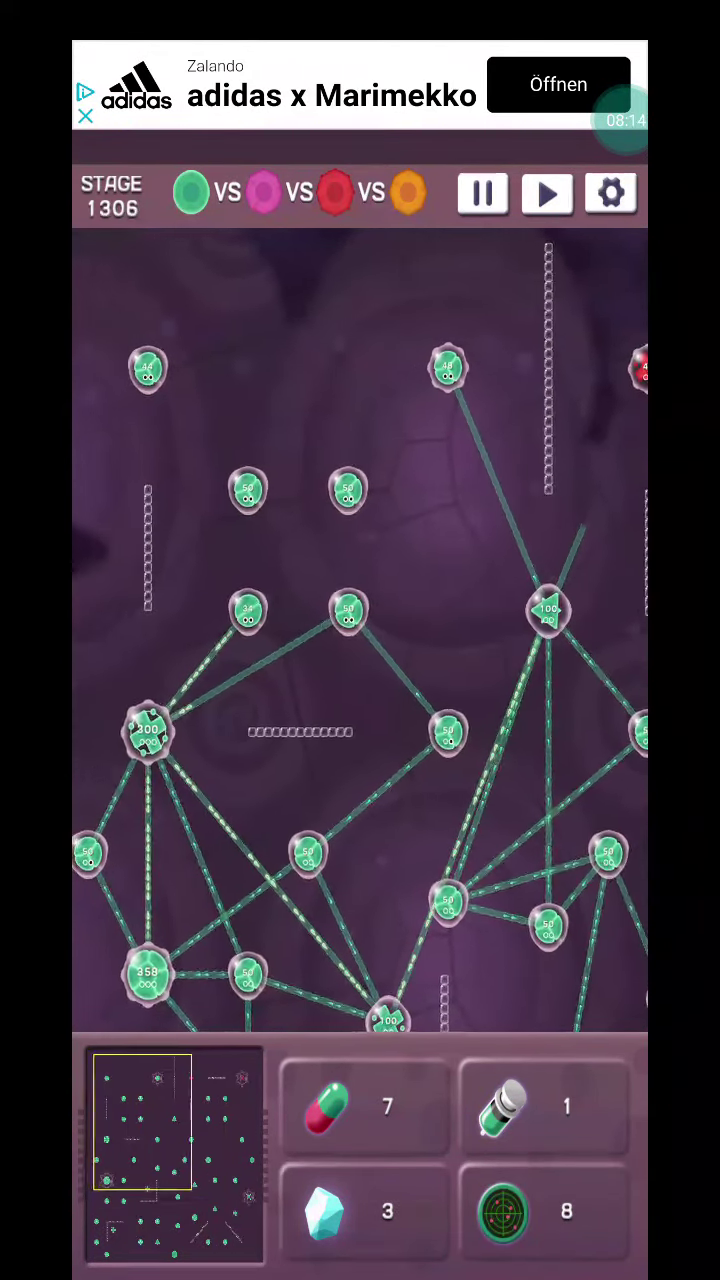
pyautogui.click(270, 486)
pyautogui.click(370, 486)
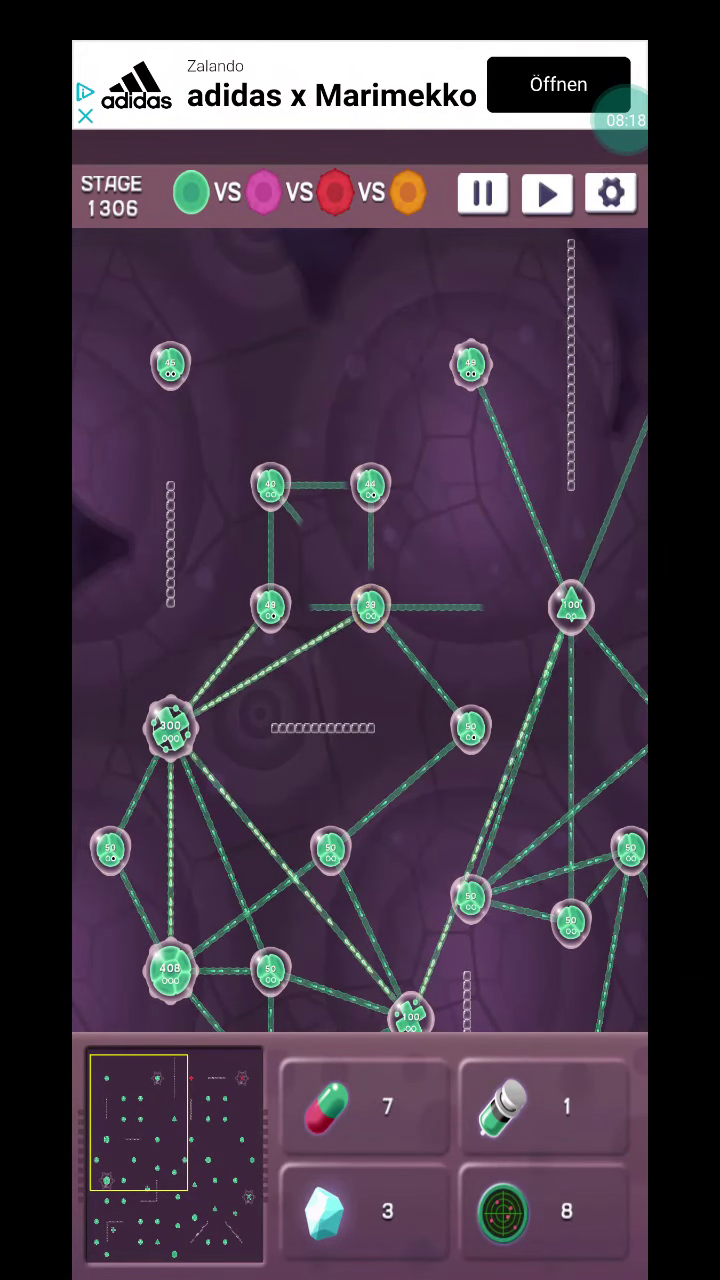
# Step: Link the top-left green cells into a loop and connect the white cell to a green neighbour
pyautogui.click(270, 486)
pyautogui.click(170, 363)
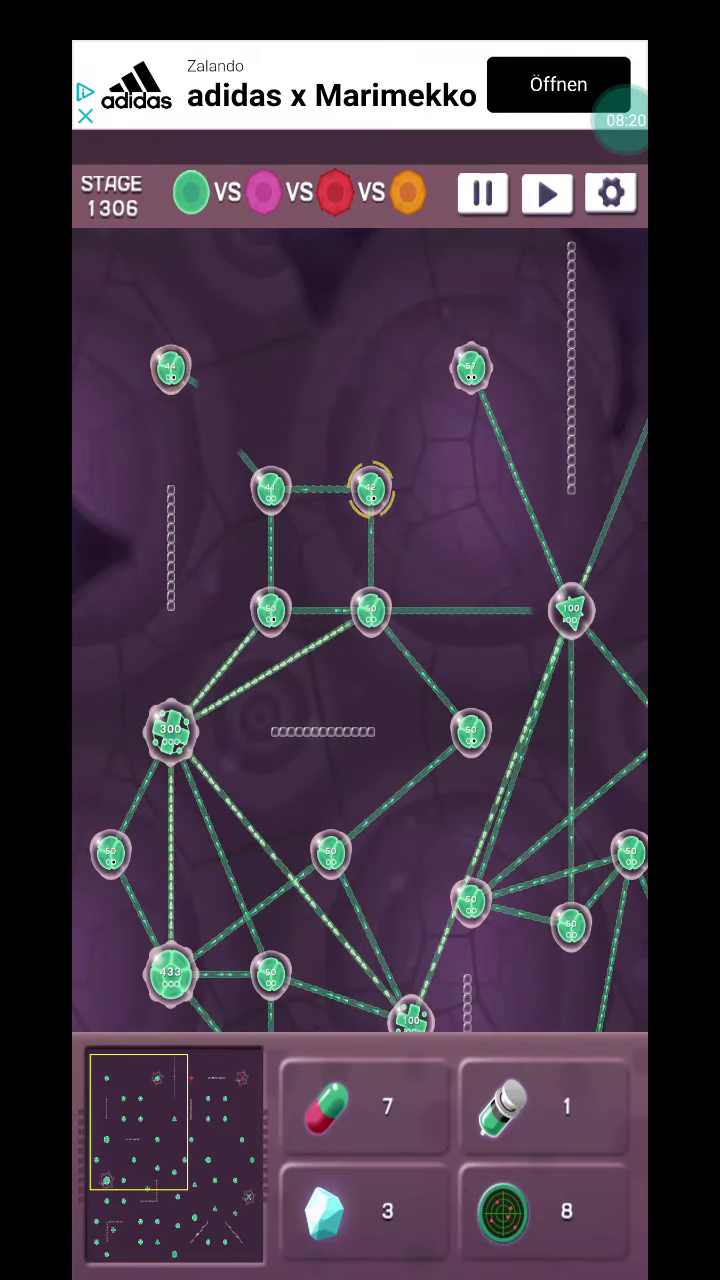
pyautogui.click(470, 365)
pyautogui.moveTo(470, 375)
pyautogui.mouseDown()
pyautogui.moveTo(470, 740)
pyautogui.moveTo(571, 614)
pyautogui.mouseUp()
pyautogui.moveTo(470, 375)
pyautogui.mouseDown()
pyautogui.moveTo(571, 614)
pyautogui.moveTo(613, 738)
pyautogui.mouseUp()
pyautogui.moveTo(500, 600); pyautogui.dragTo(444, 600)
pyautogui.moveTo(560, 600); pyautogui.dragTo(300, 600)
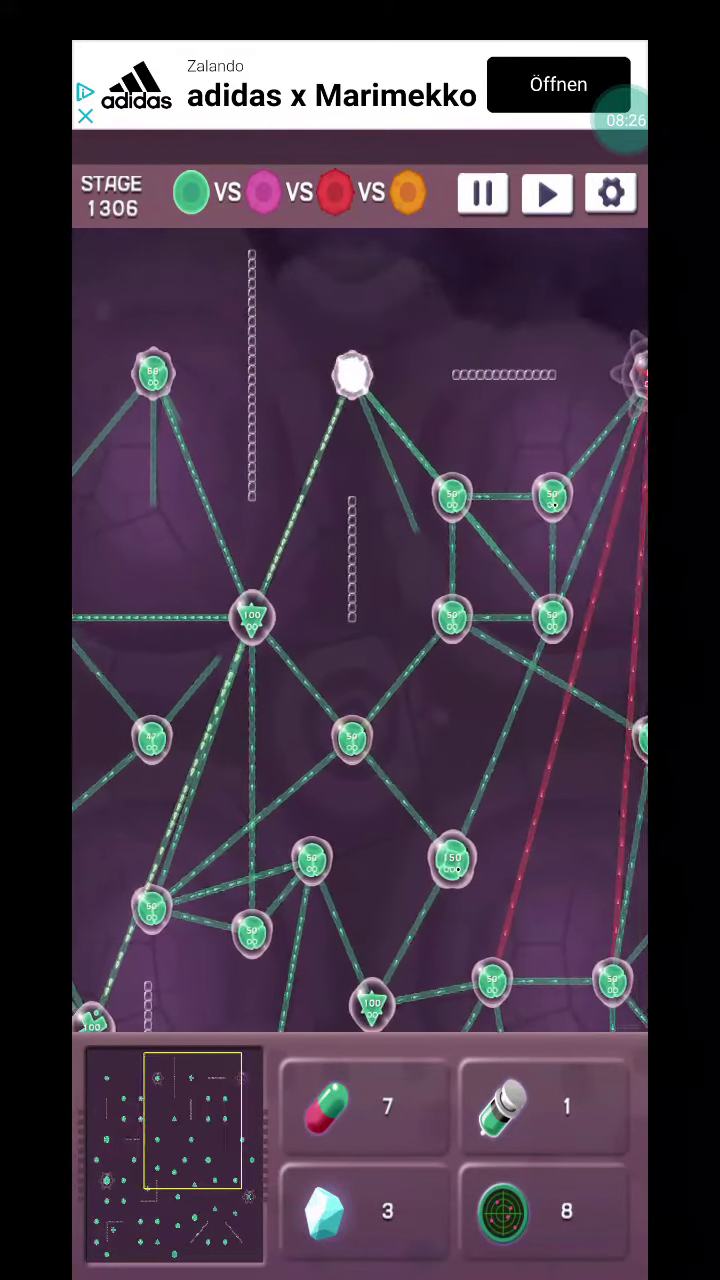
pyautogui.moveTo(275, 375); pyautogui.dragTo(470, 495)
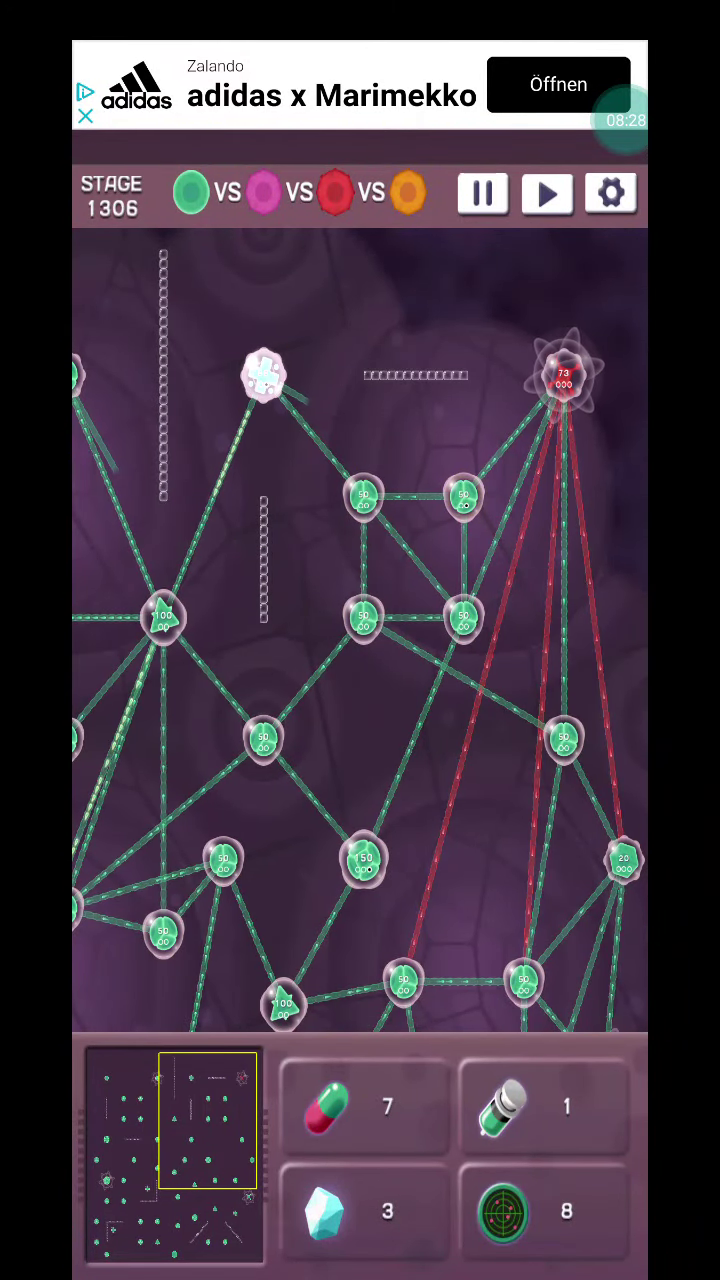